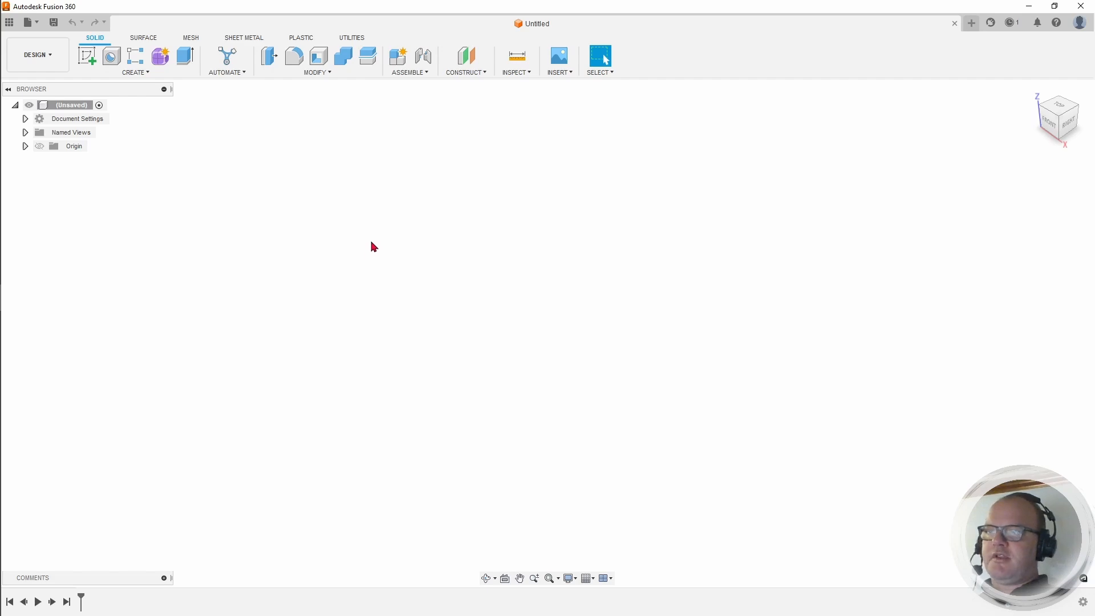
Step: Create a new component under the design root and rename it 'Top'
right_click(63, 106)
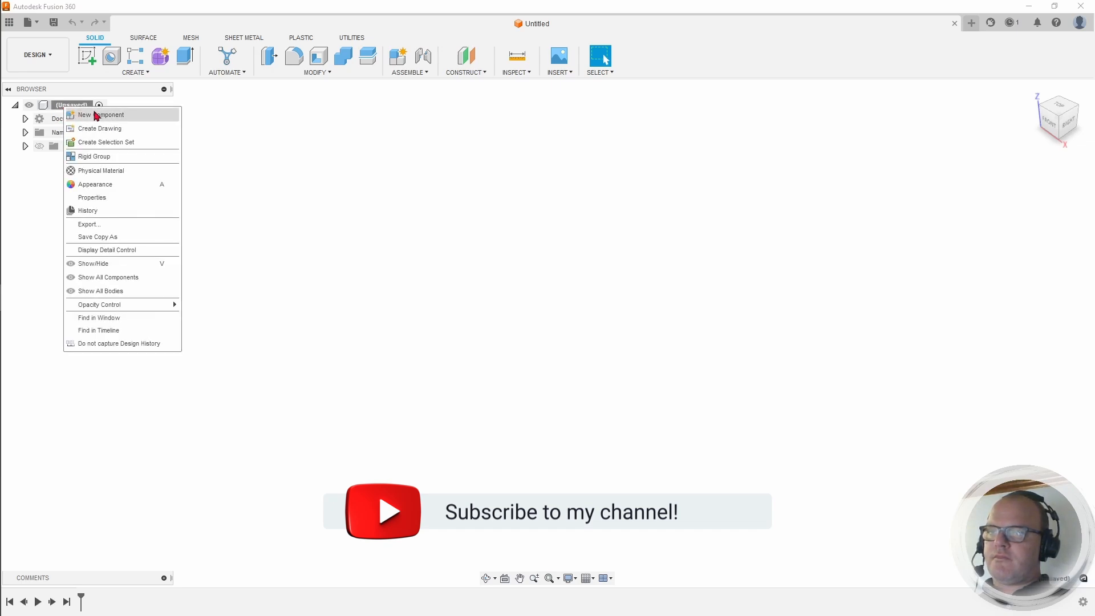
left_click(105, 119)
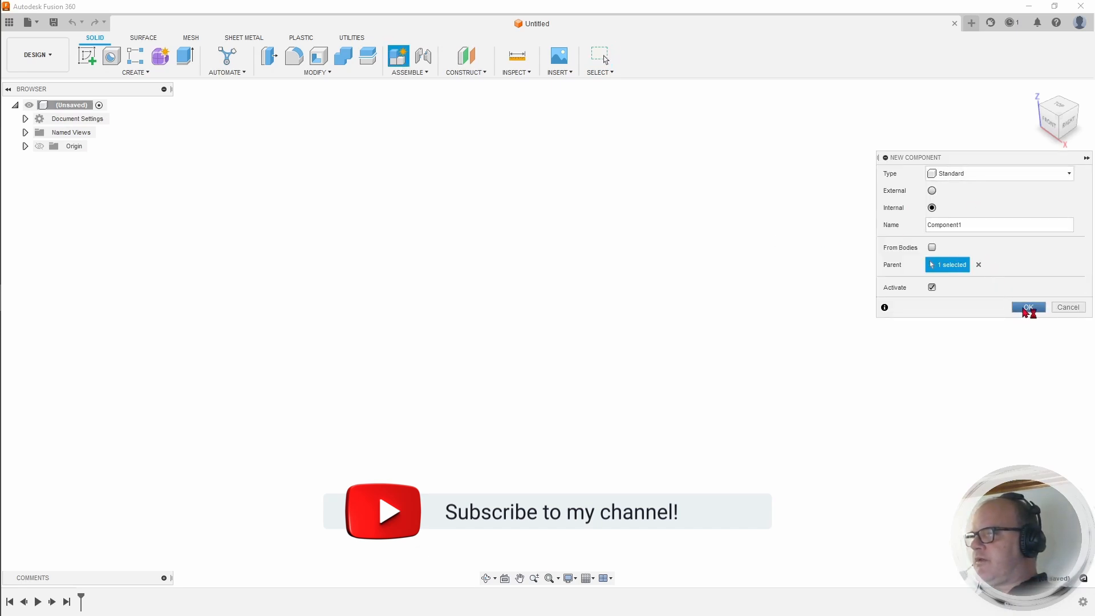
left_click(1026, 311)
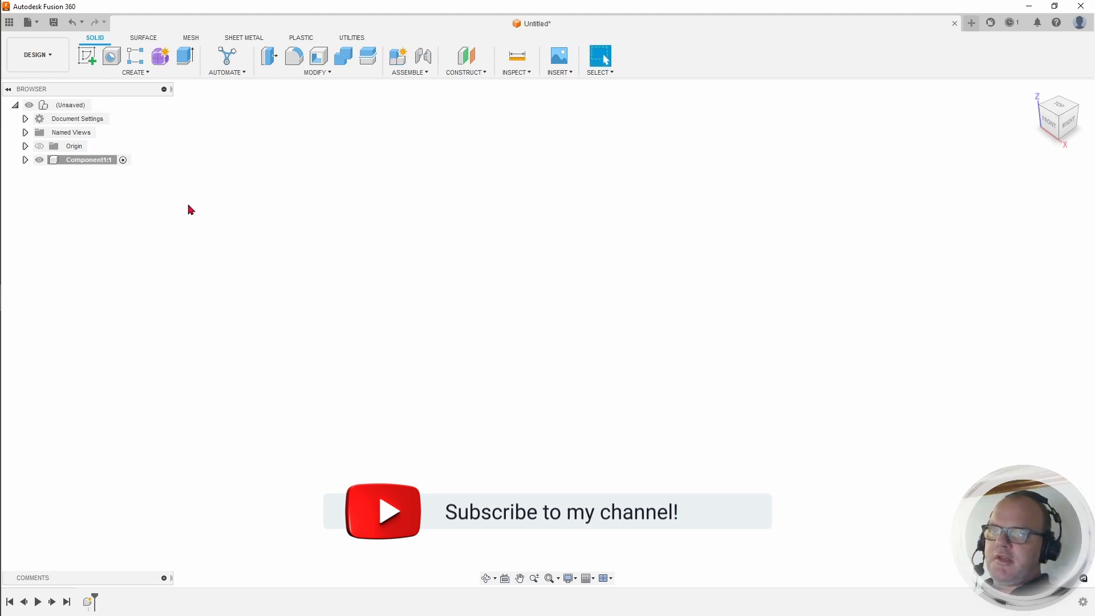
double_click(91, 160)
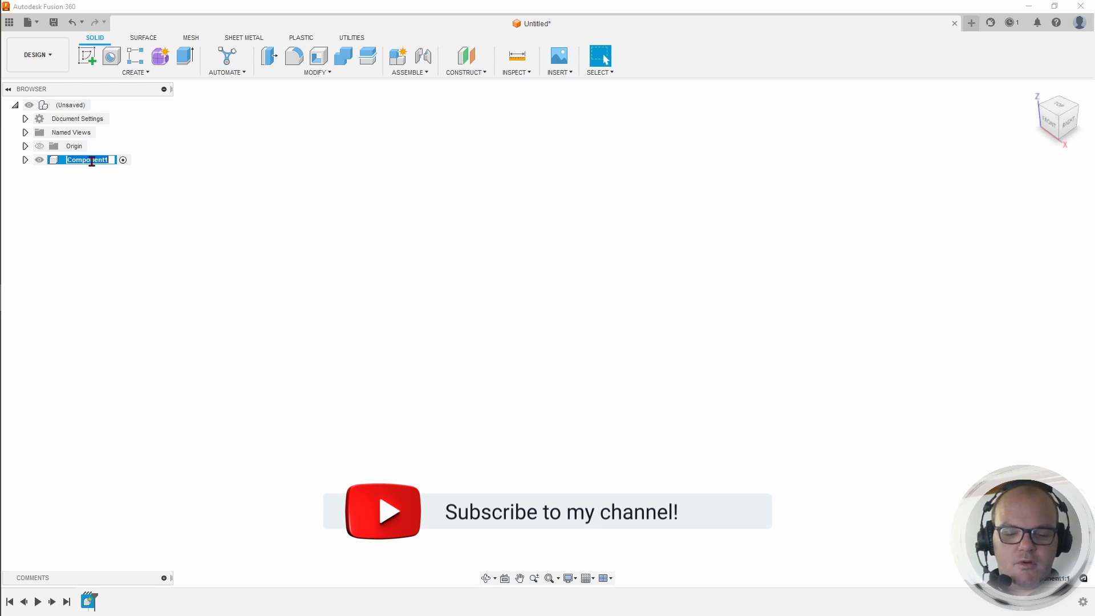
type("T")
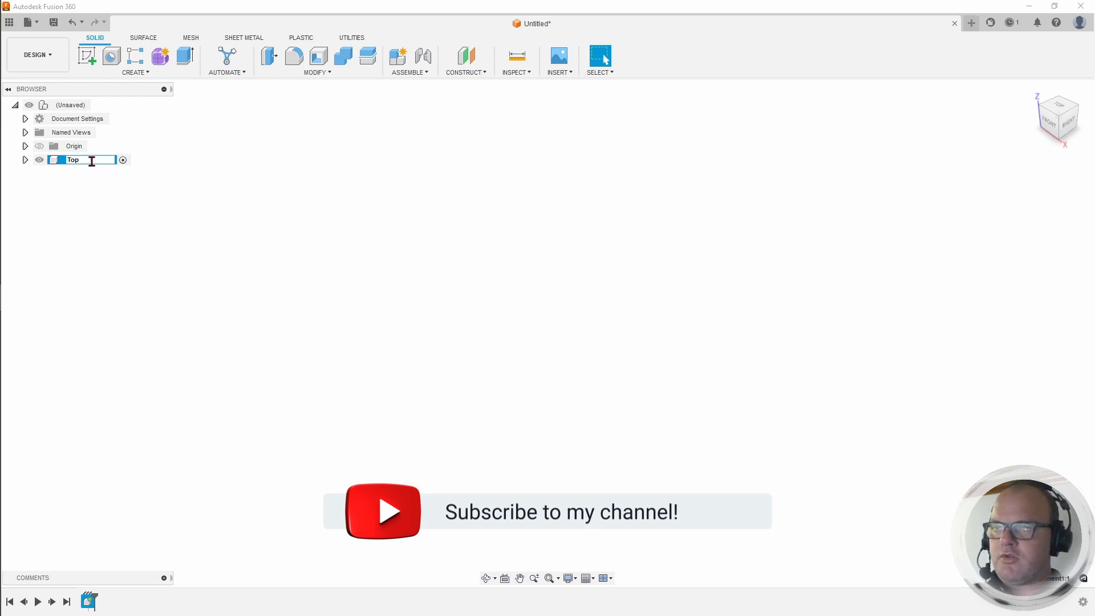
type("op")
key("Return")
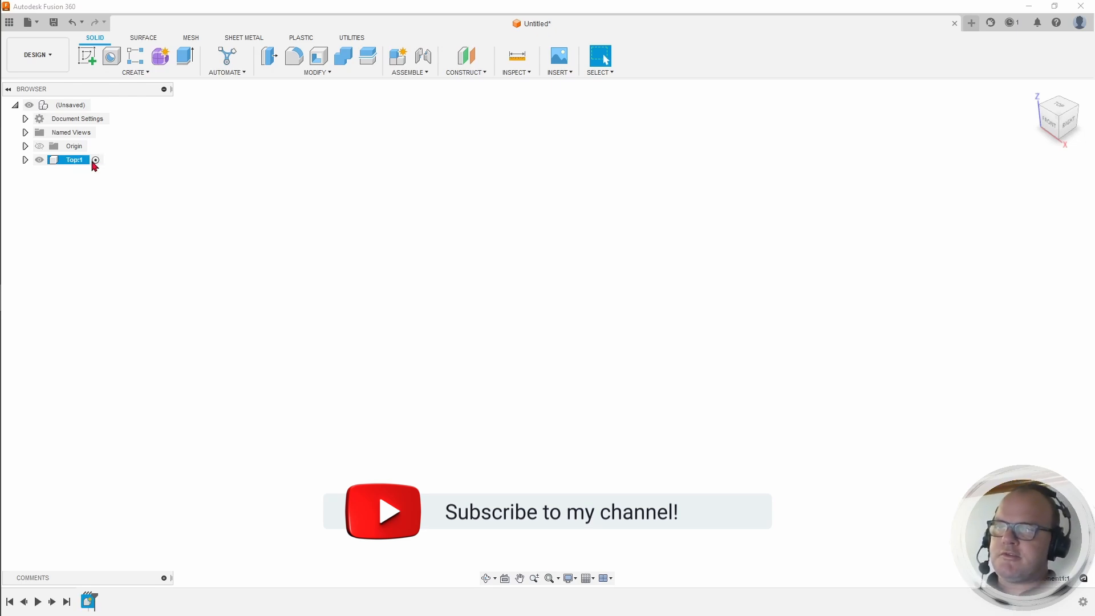
left_click(23, 159)
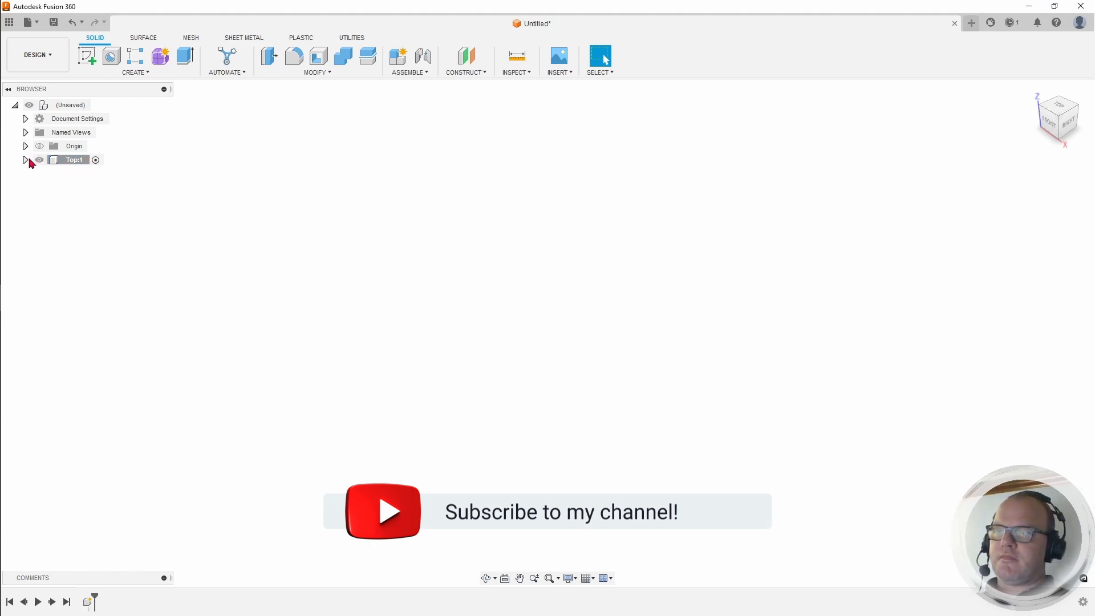
Step: Start a new sketch in the Top component on the horizontal XY plane
left_click(73, 160)
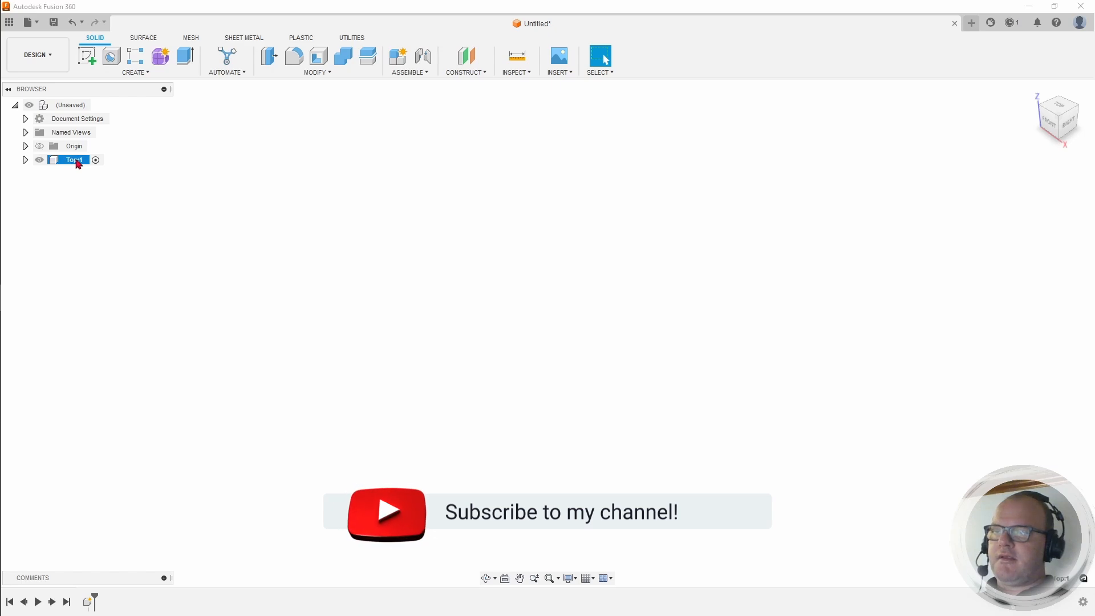
left_click(90, 57)
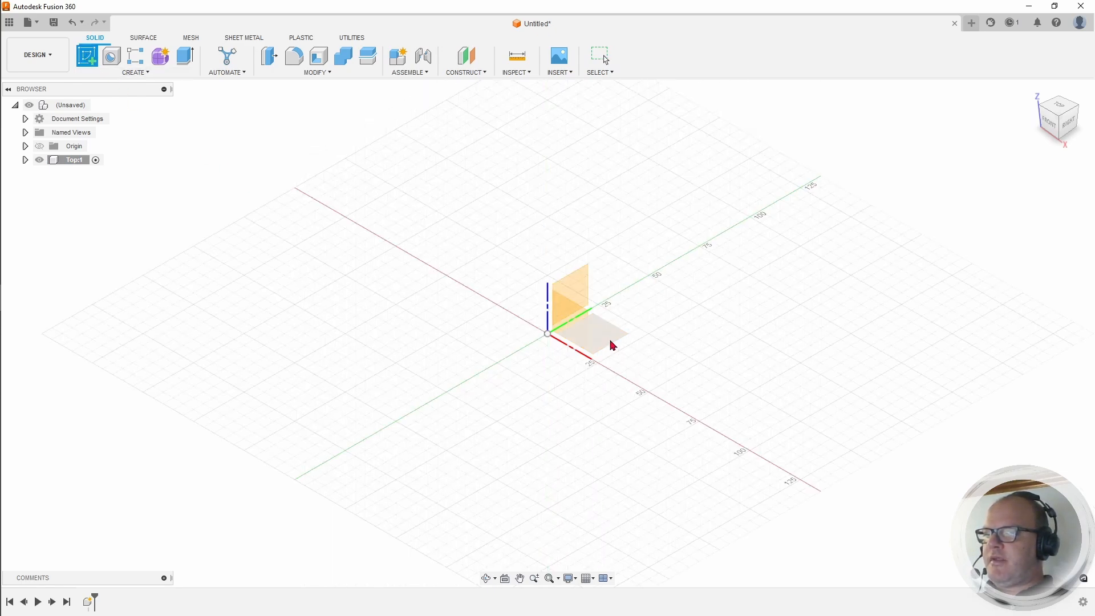
left_click(612, 344)
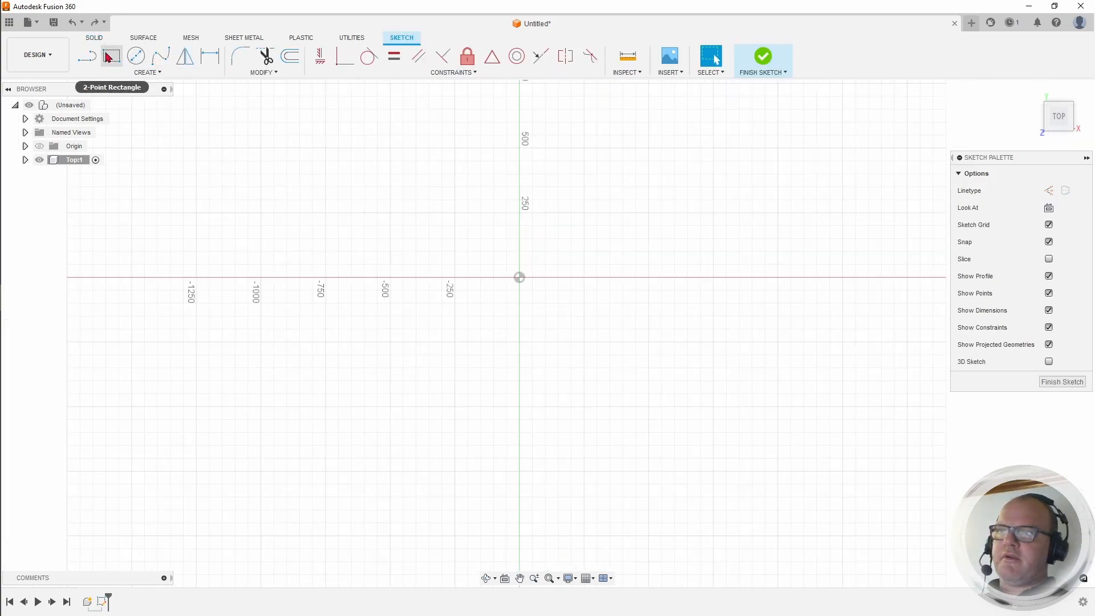
Step: Draw a 1200 × 800 mm center rectangle at the origin
left_click(128, 76)
mouse_move(117, 97)
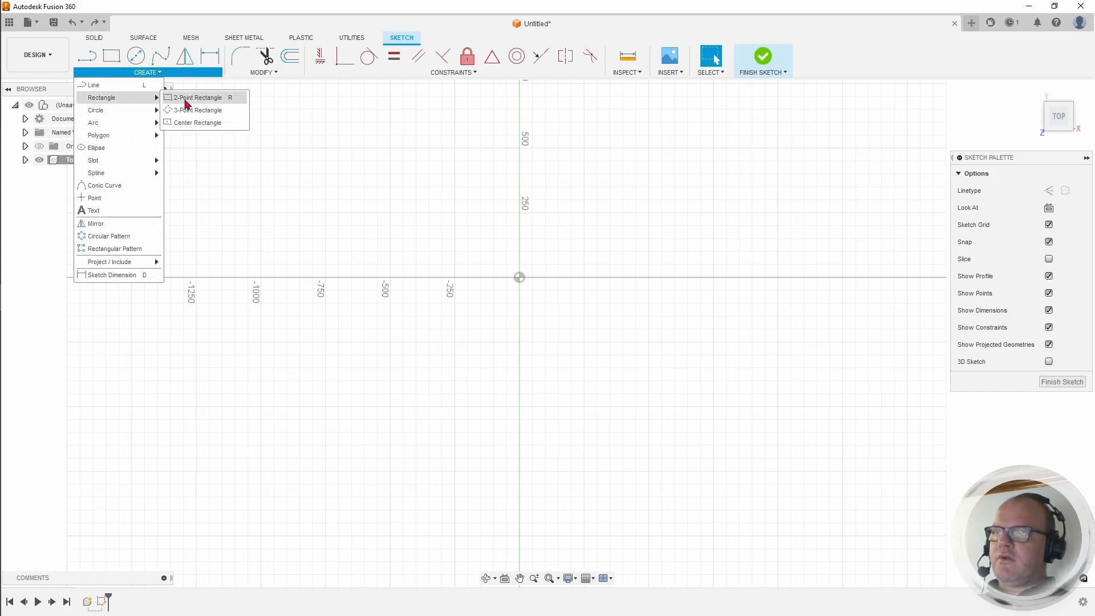
left_click(204, 125)
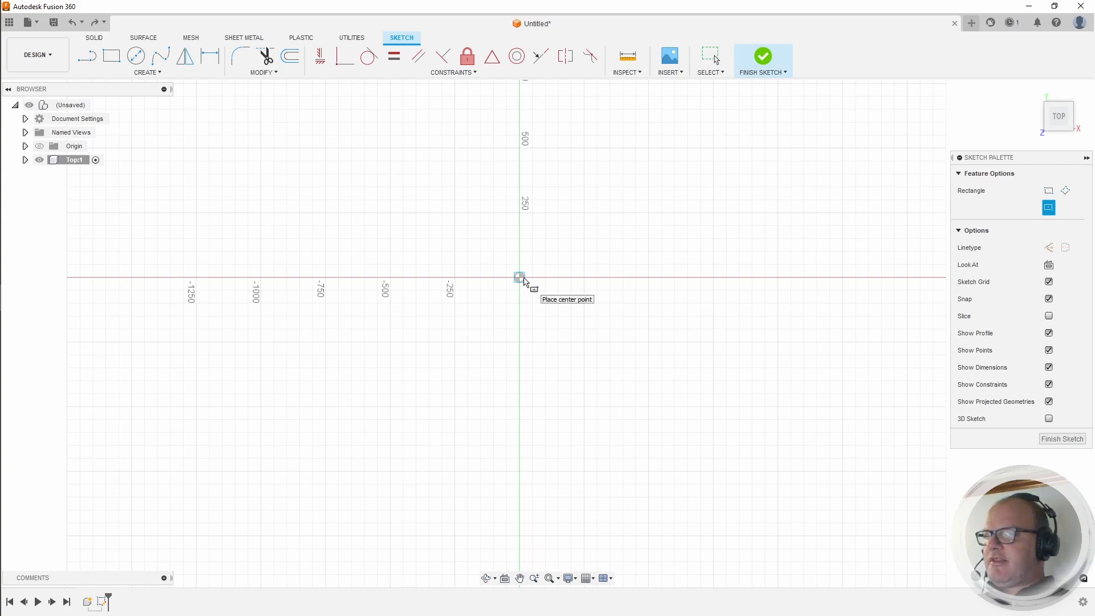
left_click(520, 278)
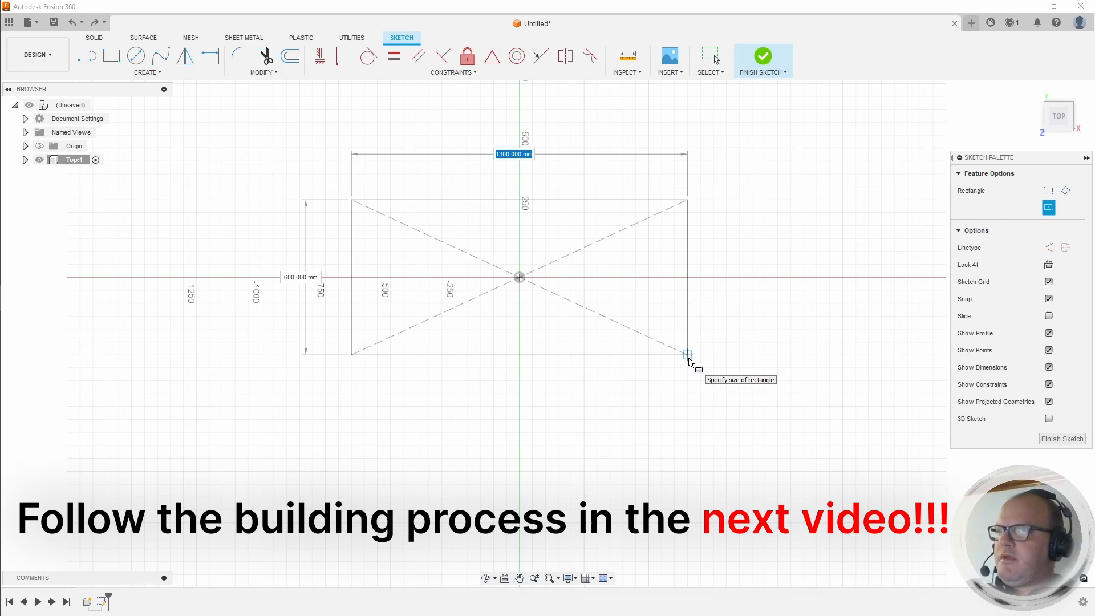
type("1200")
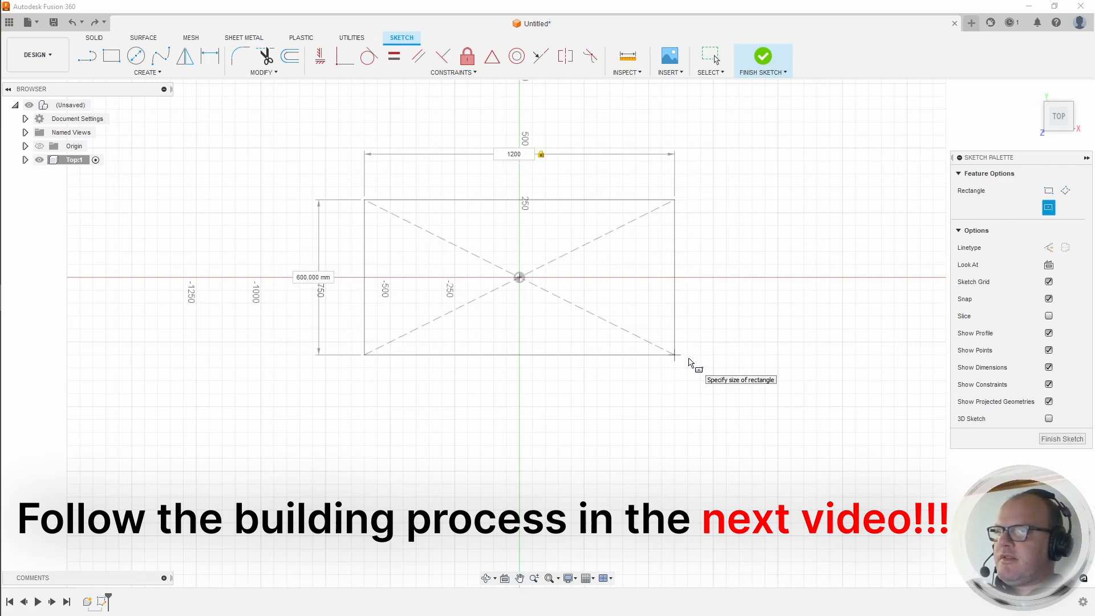
key("Tab")
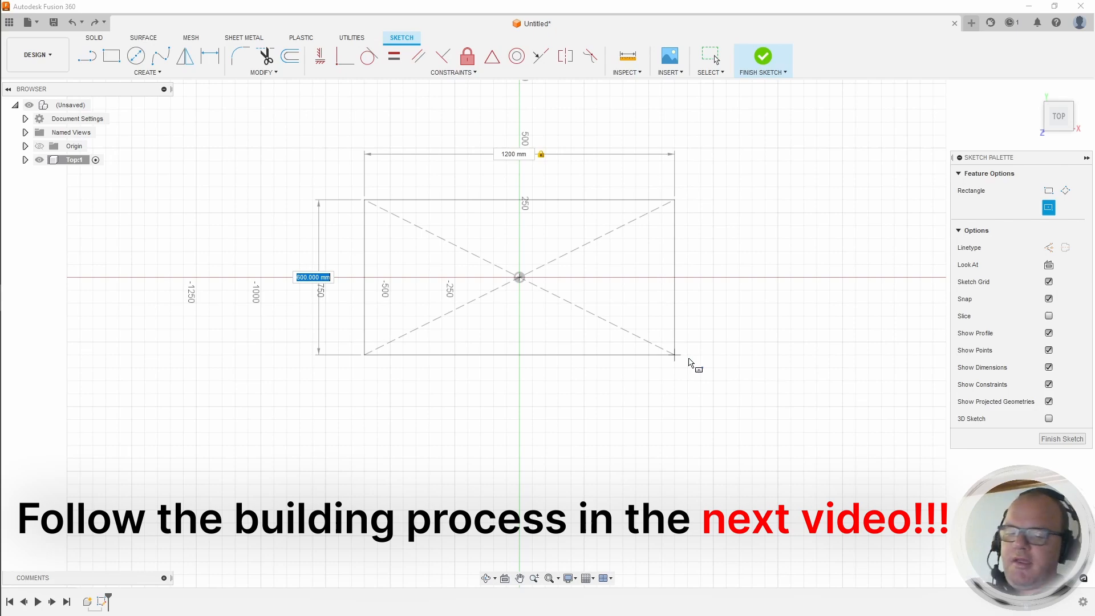
type("800")
key("Return")
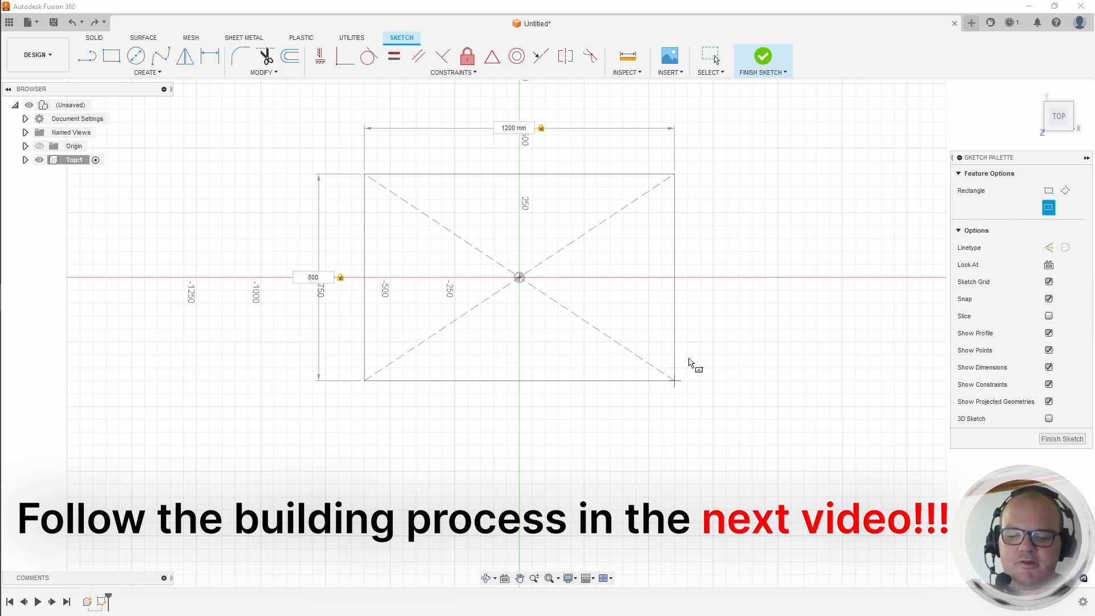
key("Return")
key("Escape")
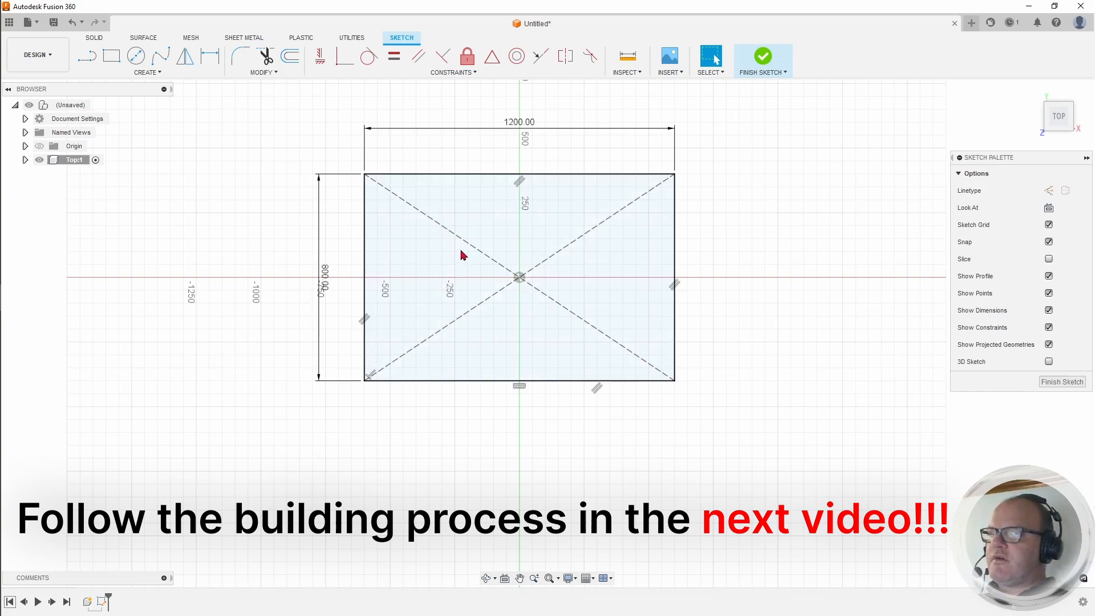
middle_click_drag(696, 237, 546, 276)
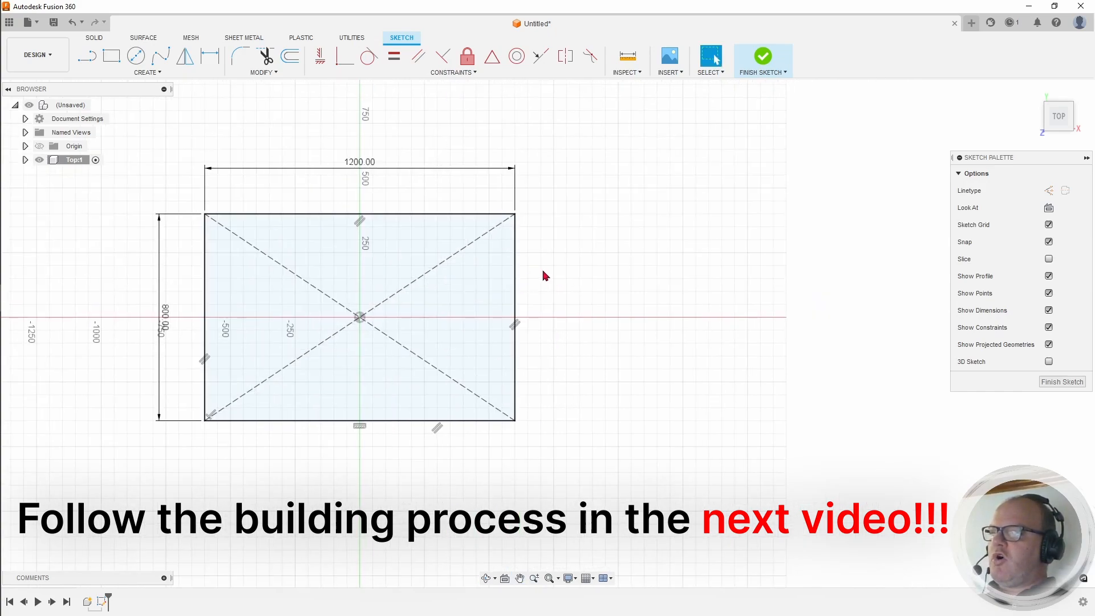
Step: Finish the tabletop sketch and return to the home isometric view
left_click(762, 57)
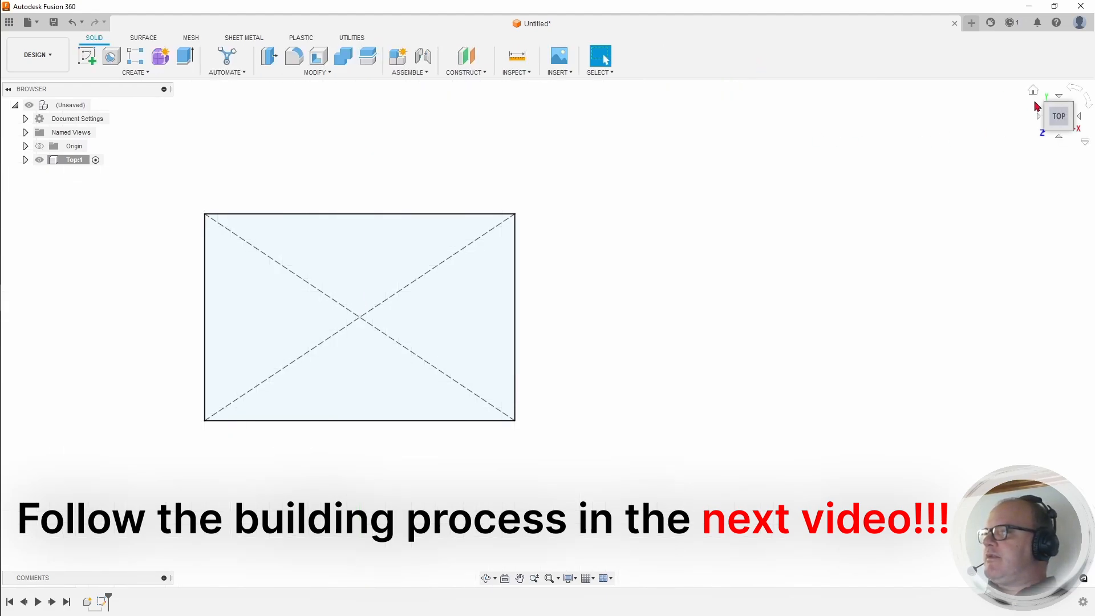
left_click(1033, 91)
scroll(653, 247, "down", 3)
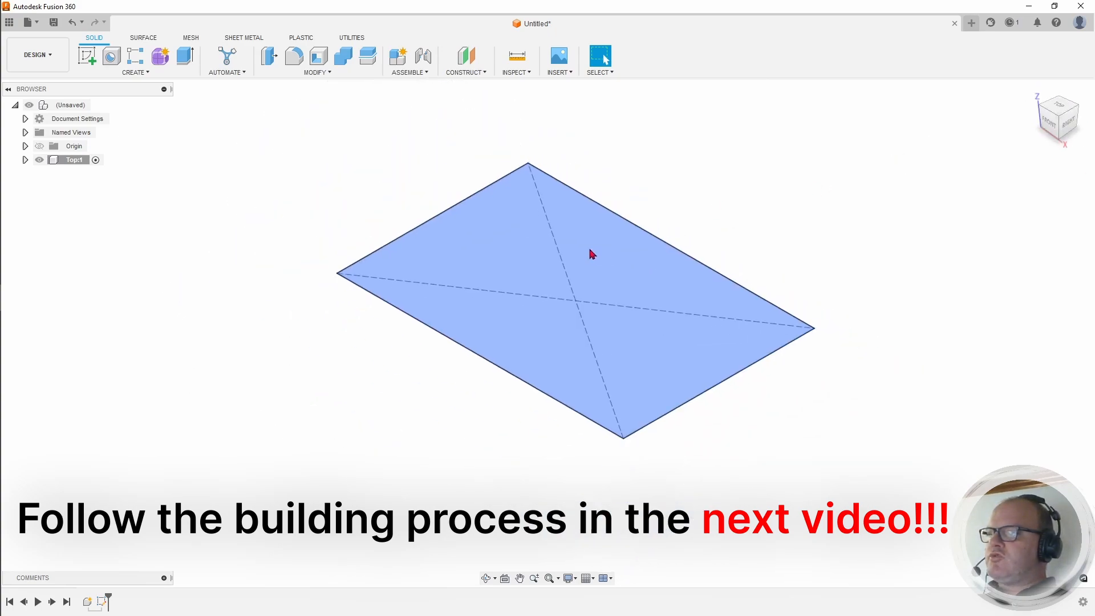
left_click_drag(762, 216, 626, 229)
key("Escape")
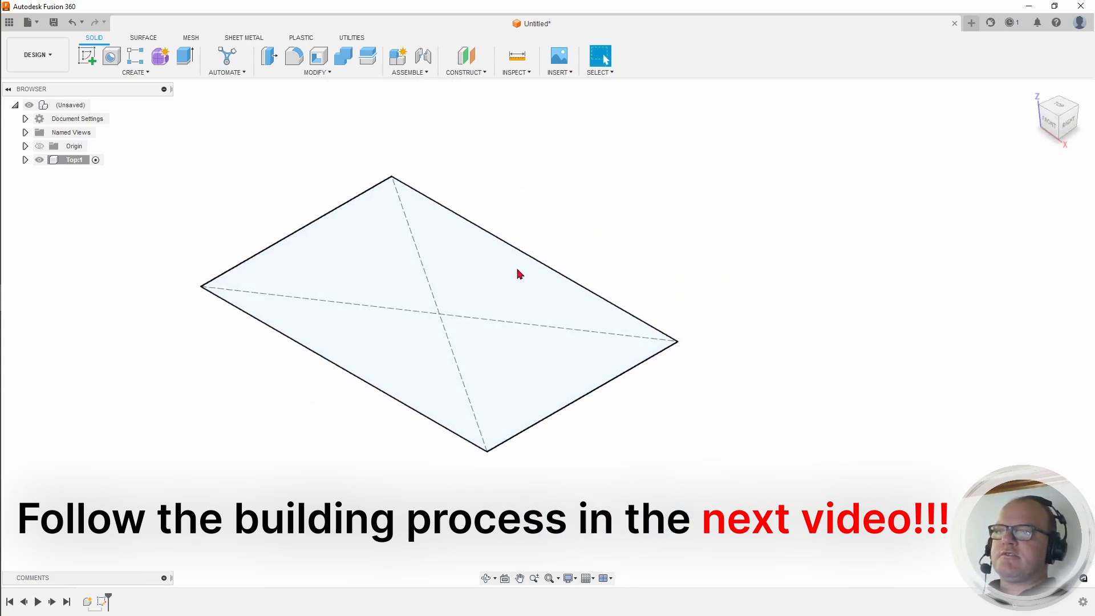
Step: Extrude the rectangle profile 27 mm into a solid plate
left_click(185, 55)
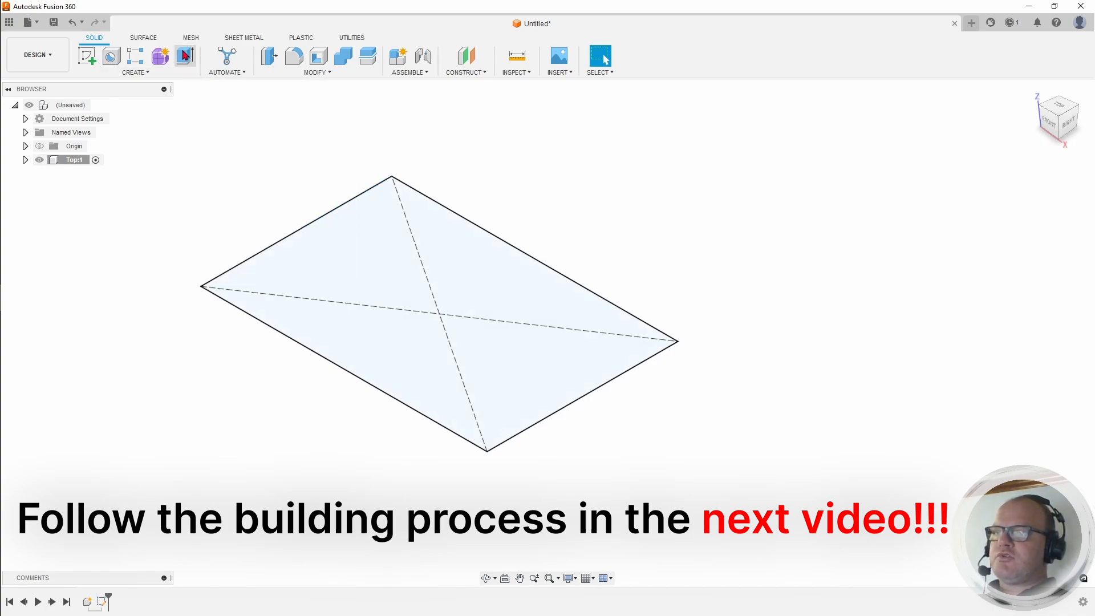
left_click(409, 318)
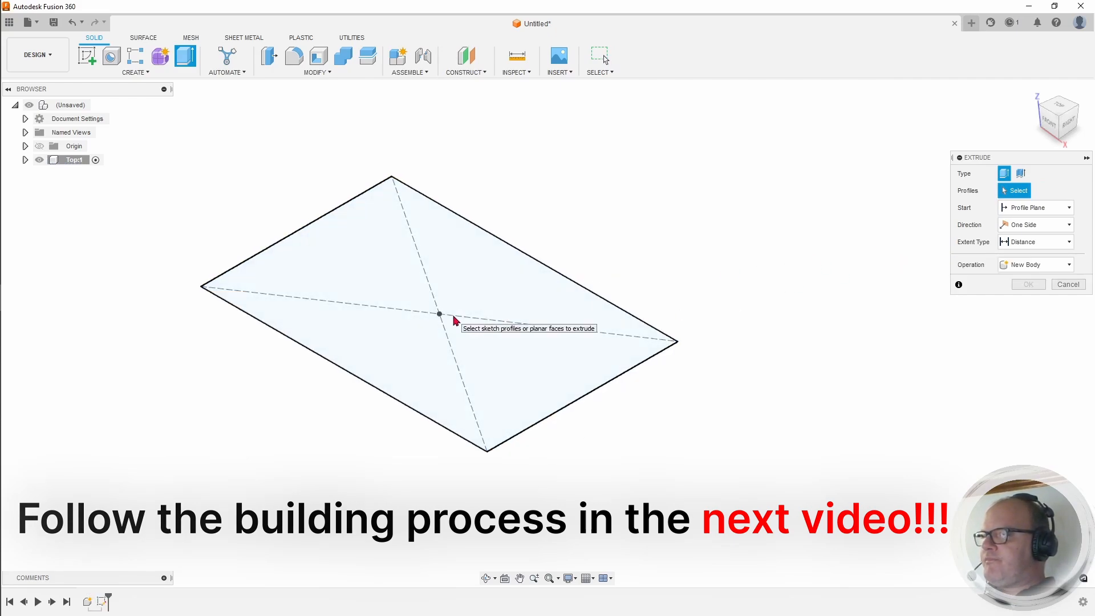
left_click(440, 309)
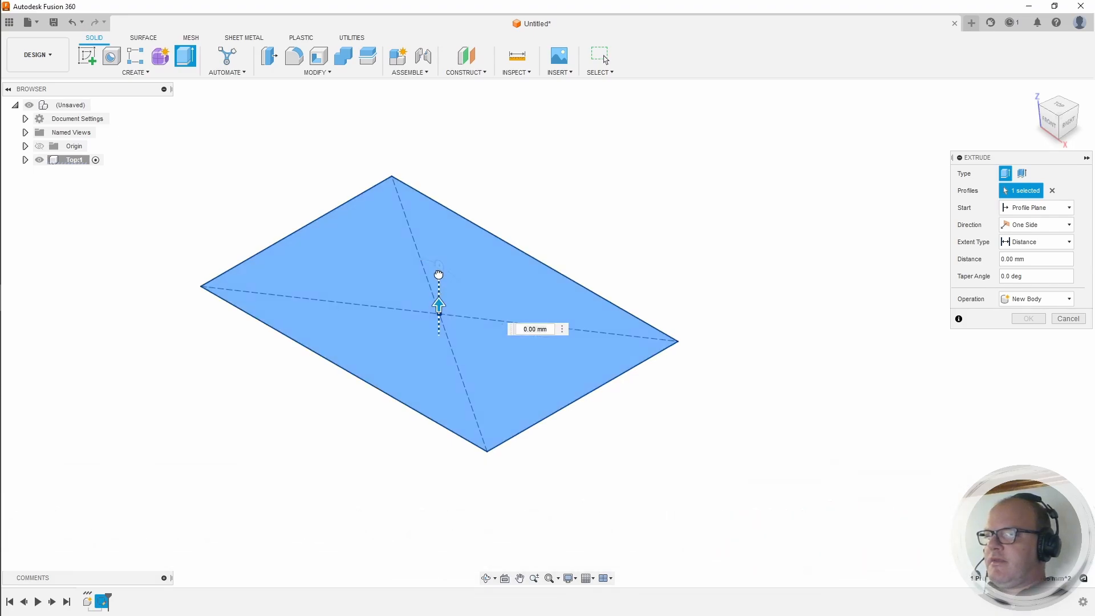
left_click_drag(438, 263, 440, 281)
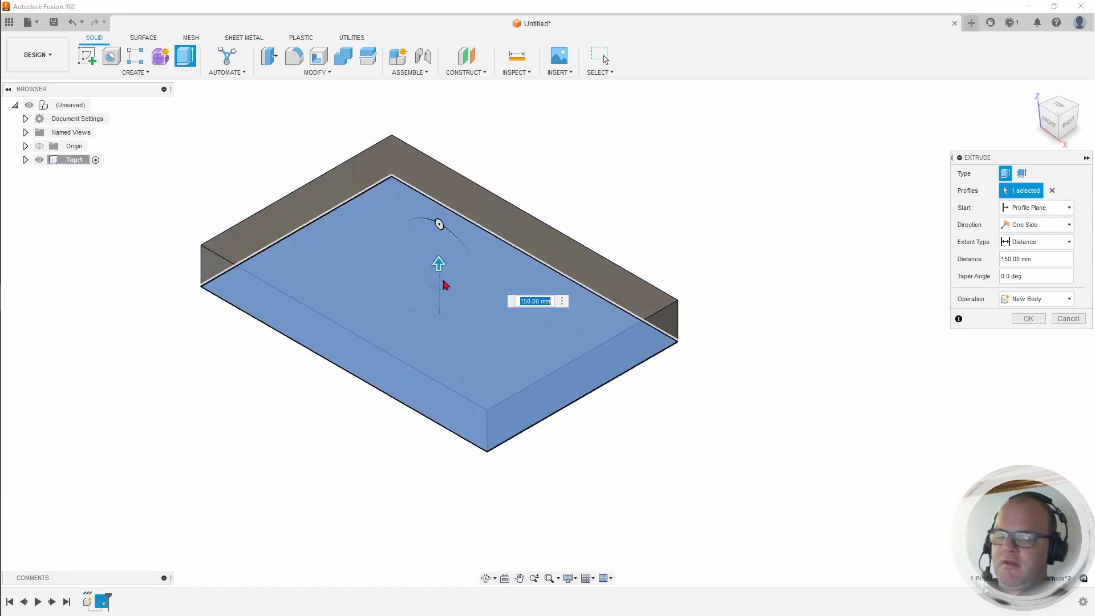
type("2")
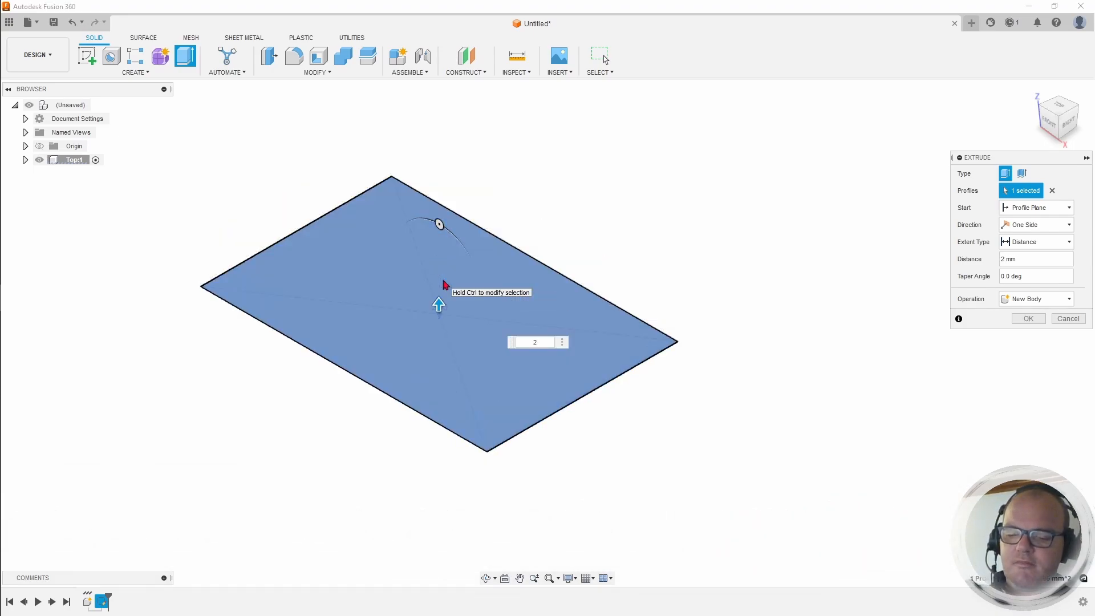
type("7")
key("Return")
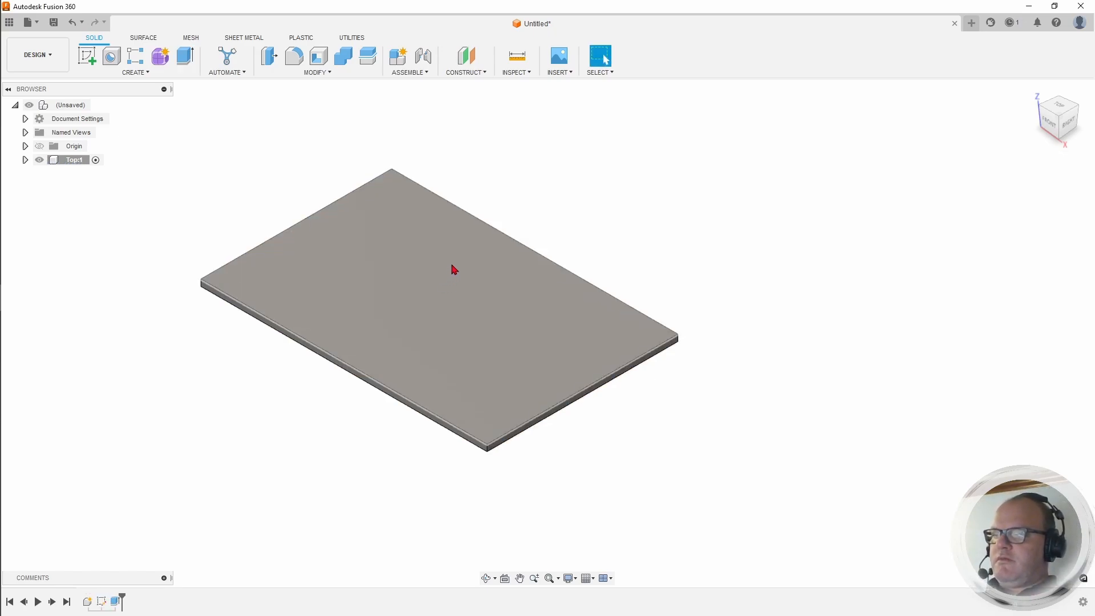
middle_click_drag(559, 230, 480, 237)
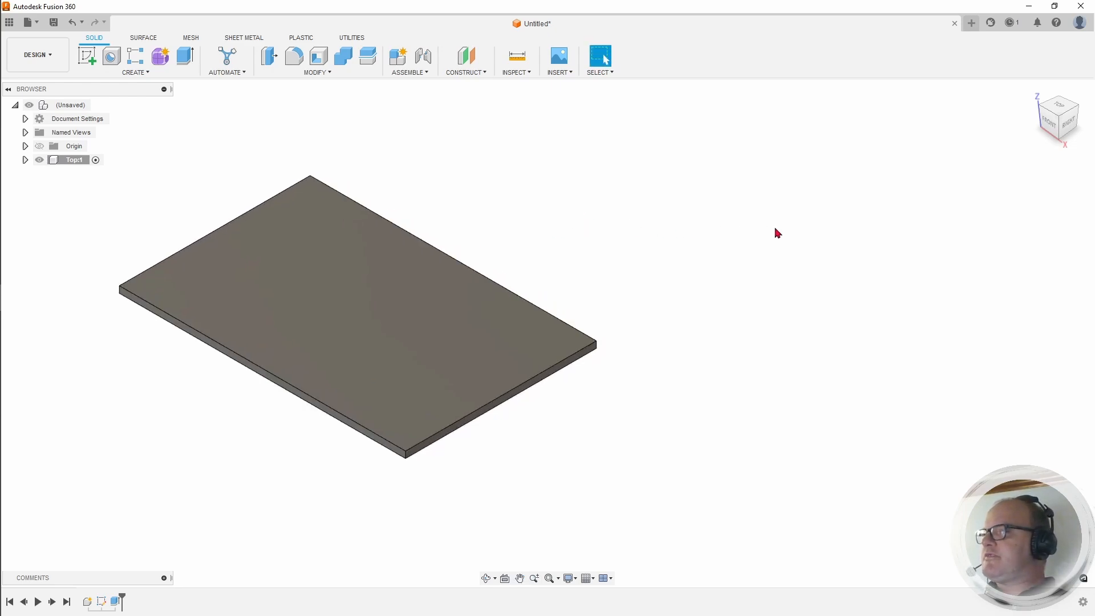
Step: Apply the Pine - Glossy appearance to the plate, close the library, and recentre the view
key("a")
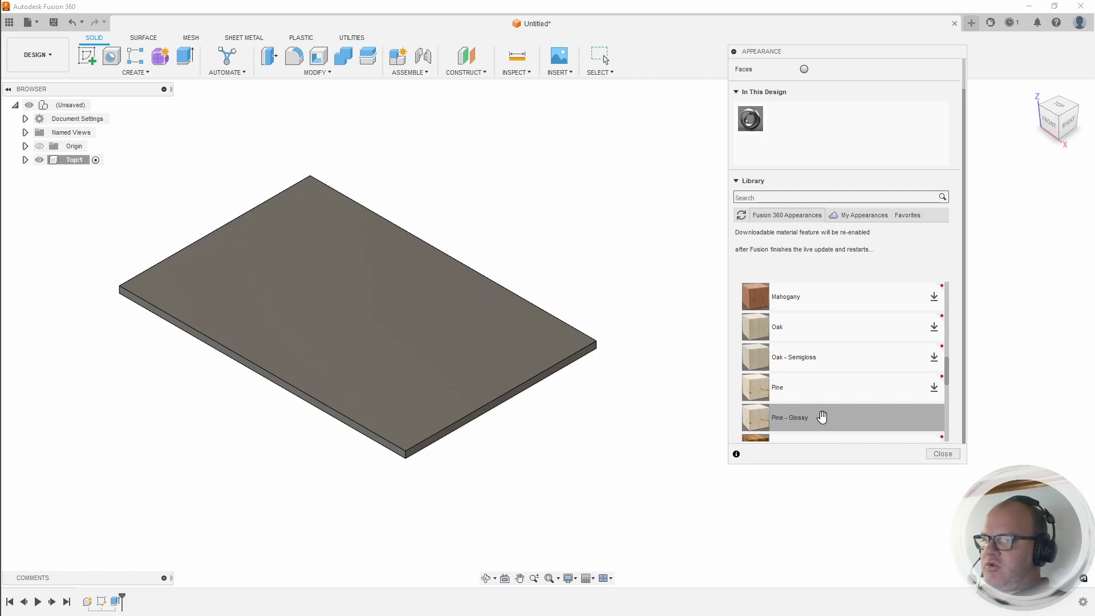
left_click_drag(822, 417, 459, 305)
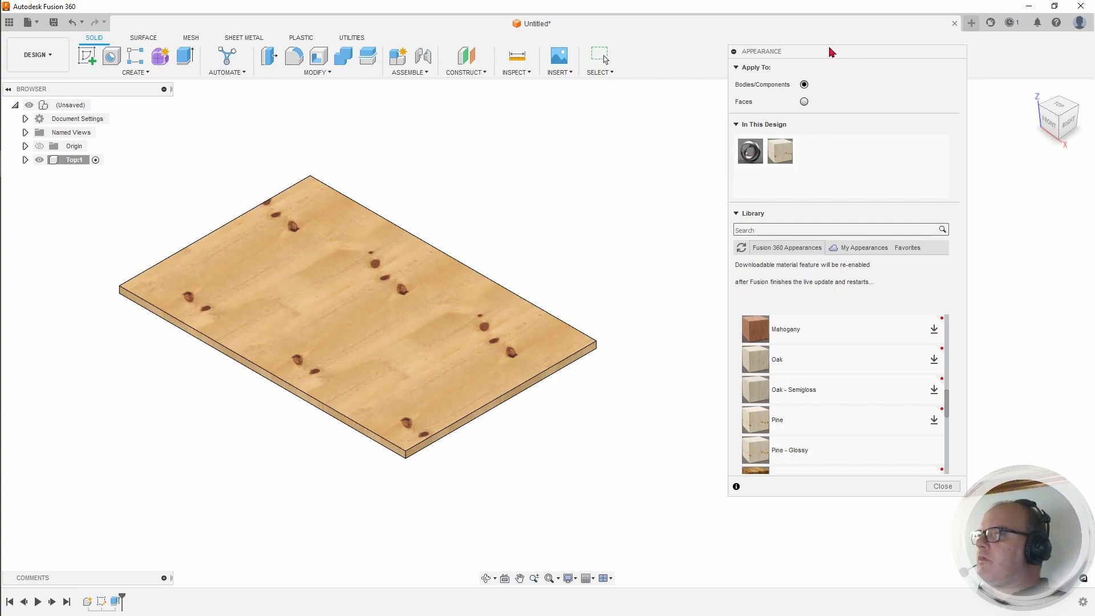
left_click(735, 52)
middle_click_drag(584, 256, 730, 208)
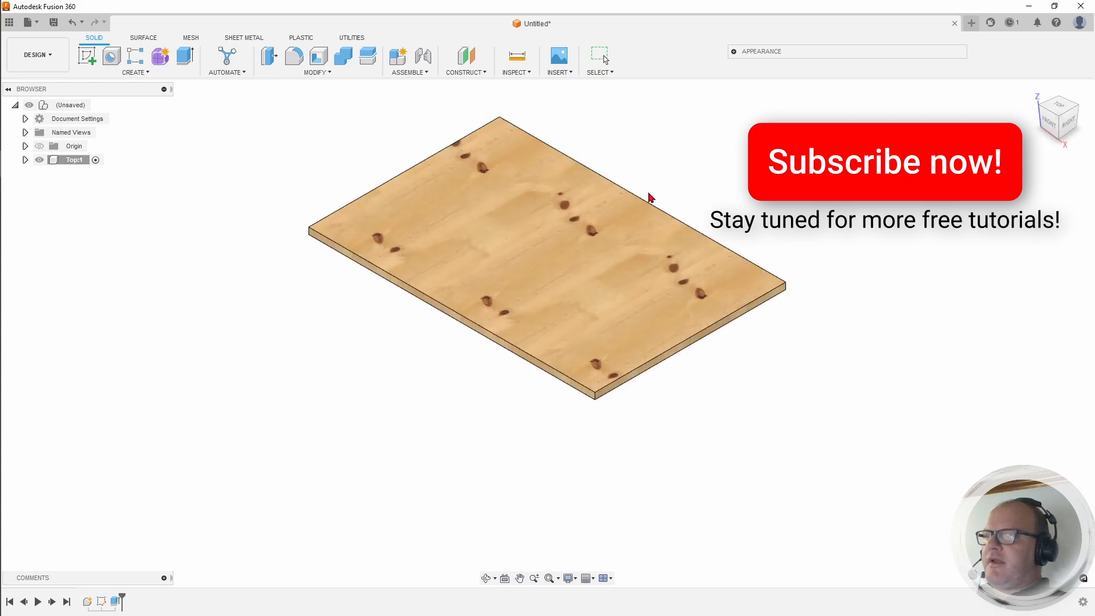
middle_click_drag(715, 182, 619, 209)
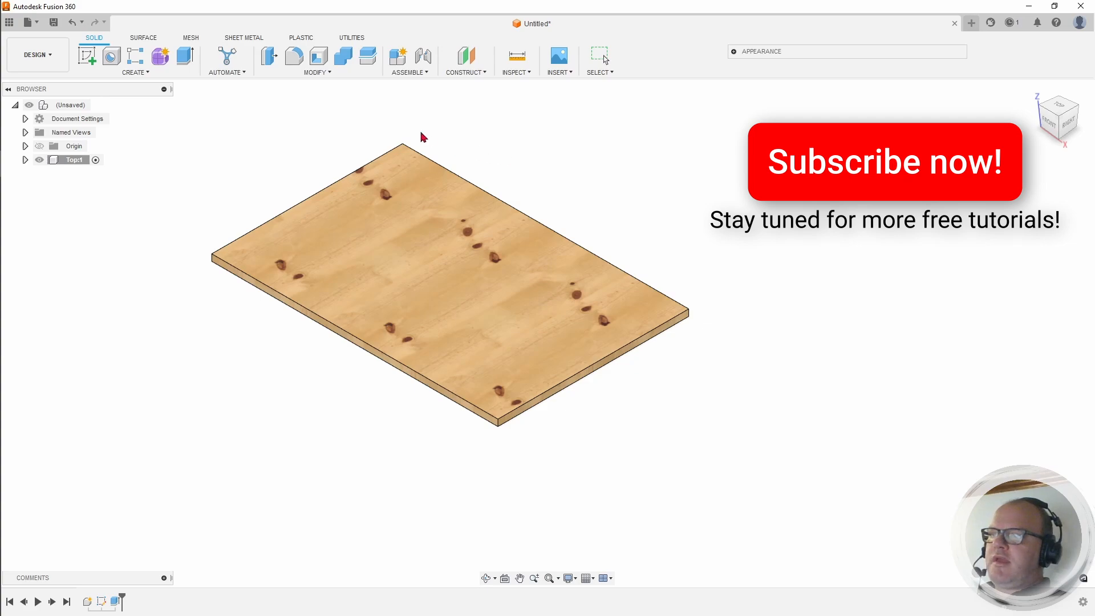
Step: Fillet the table top's four top edges at 2 mm and zoom in on a corner
middle_click_drag(422, 139, 449, 178)
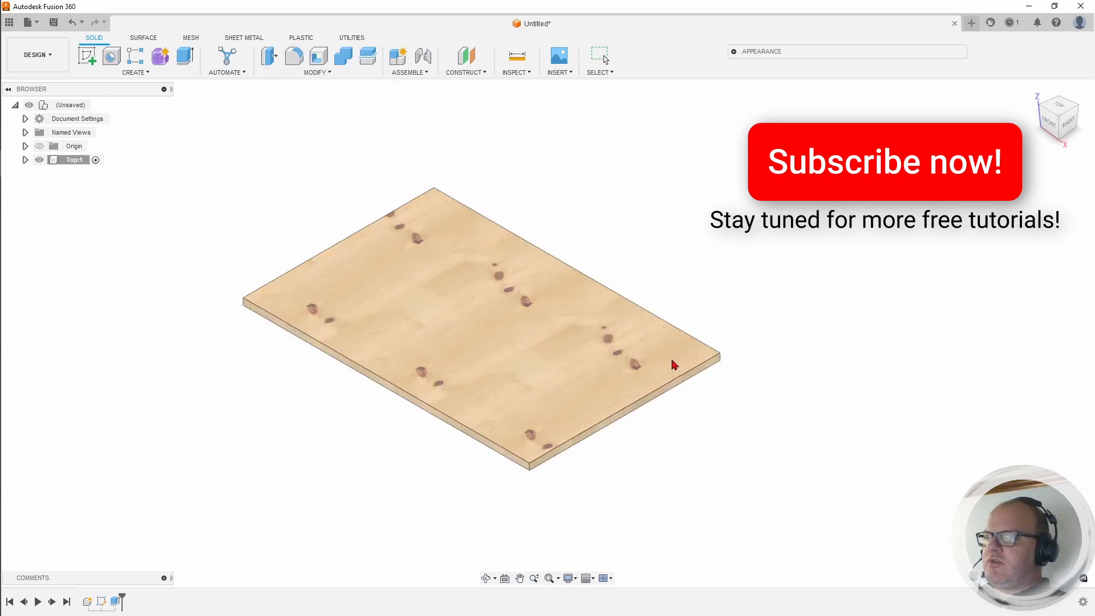
left_click(292, 57)
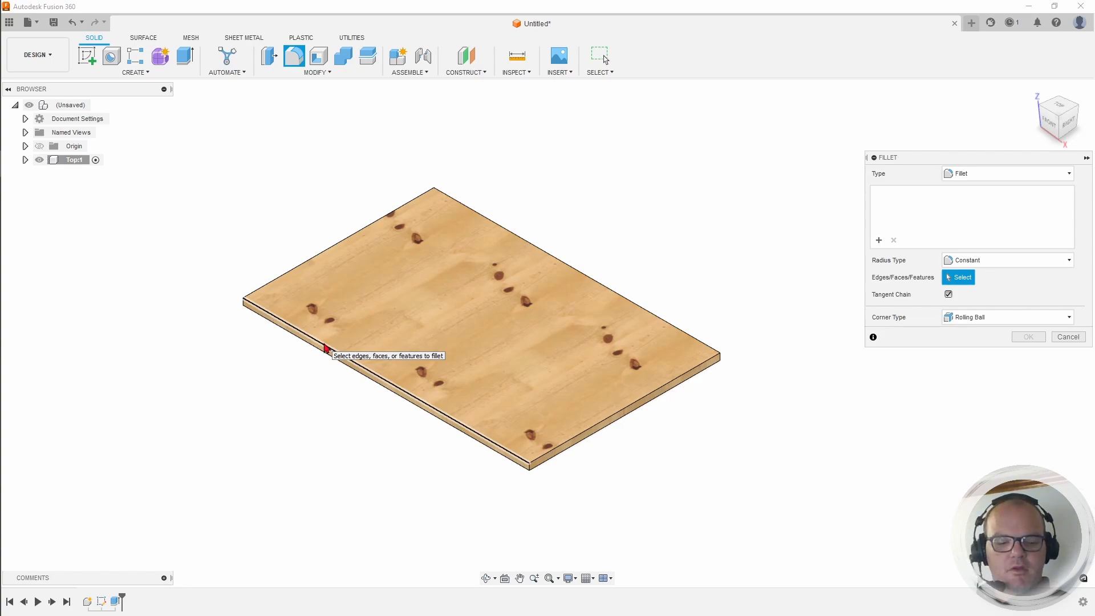
left_click(308, 260)
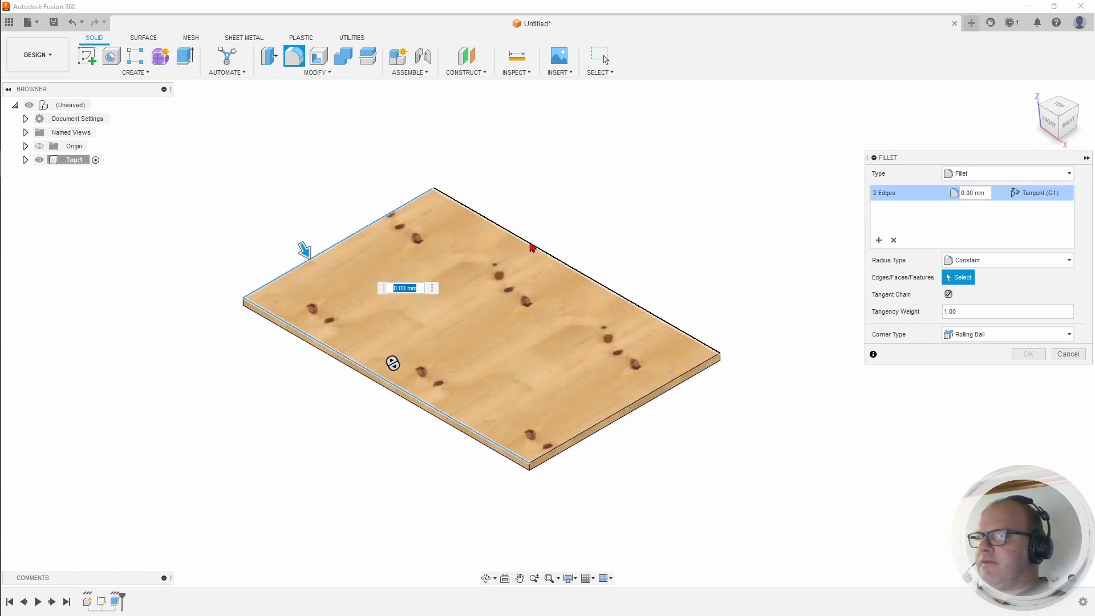
left_click(531, 247)
left_click(626, 410)
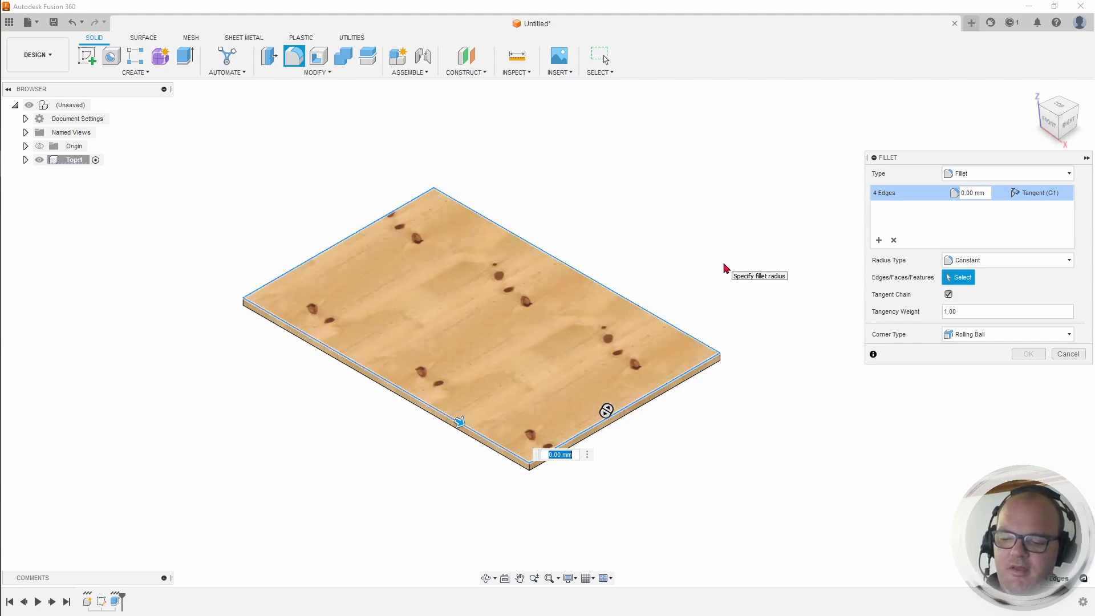
type("2")
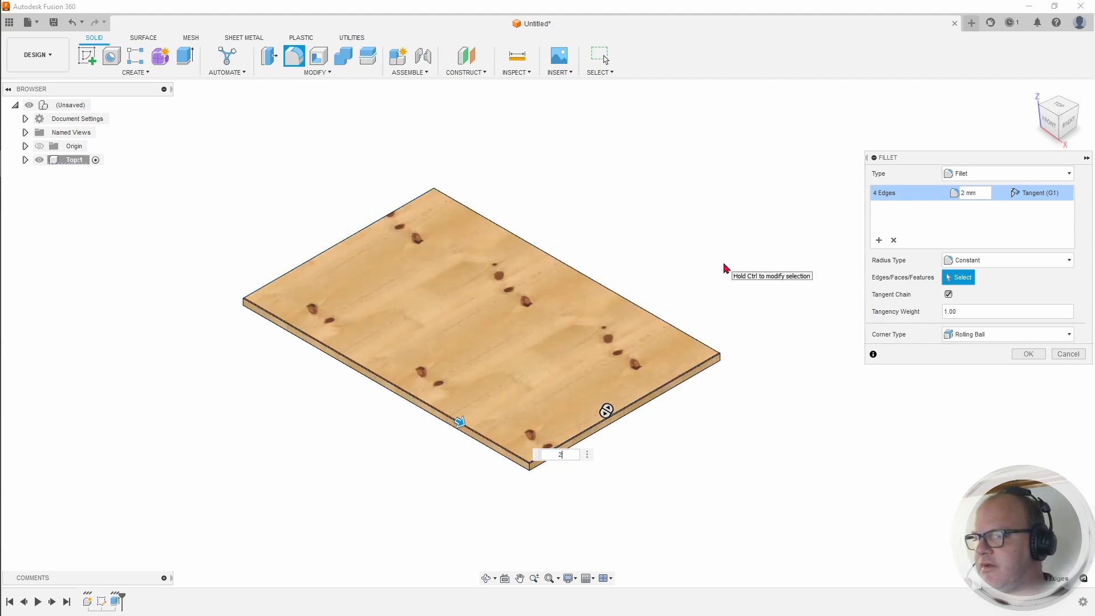
key("Return")
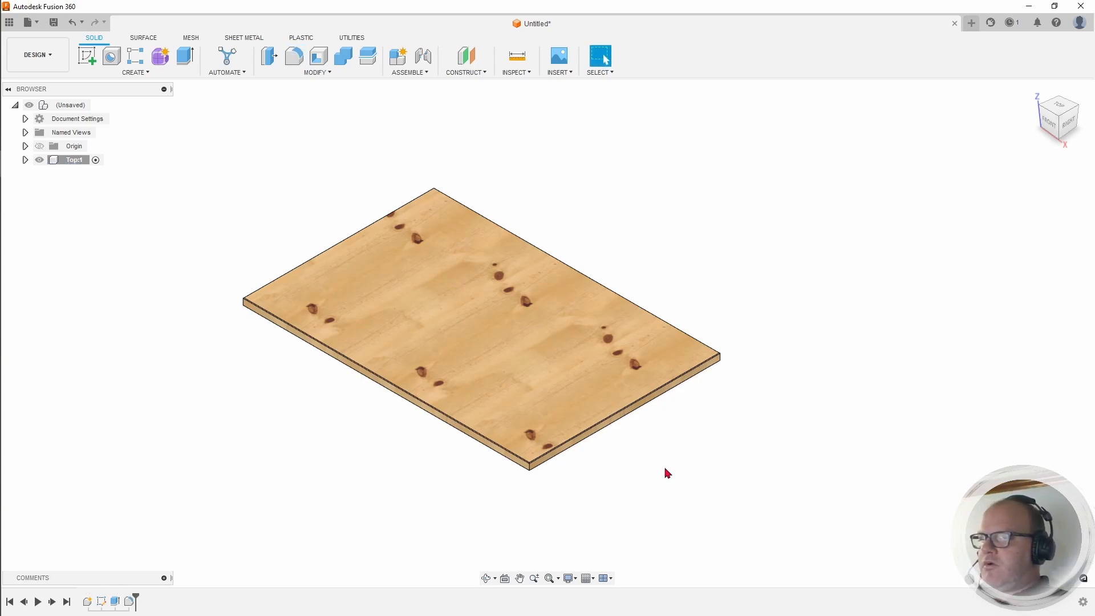
scroll(650, 468, "down", 3)
scroll(599, 471, "up", 10)
scroll(464, 456, "up", 5)
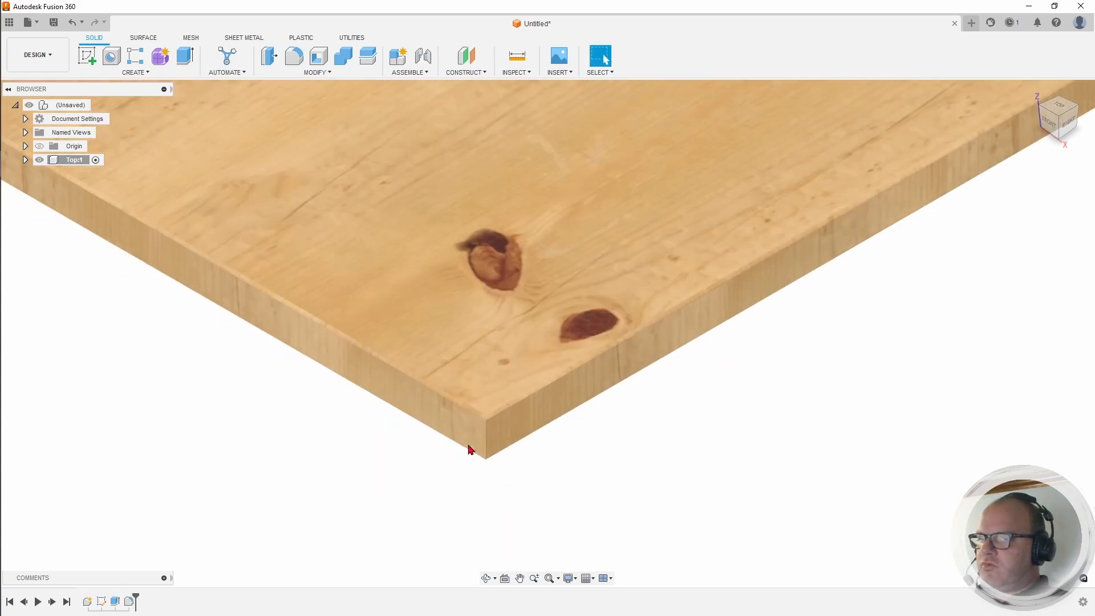
middle_click_drag(588, 394, 651, 367)
scroll(594, 383, "down", 10)
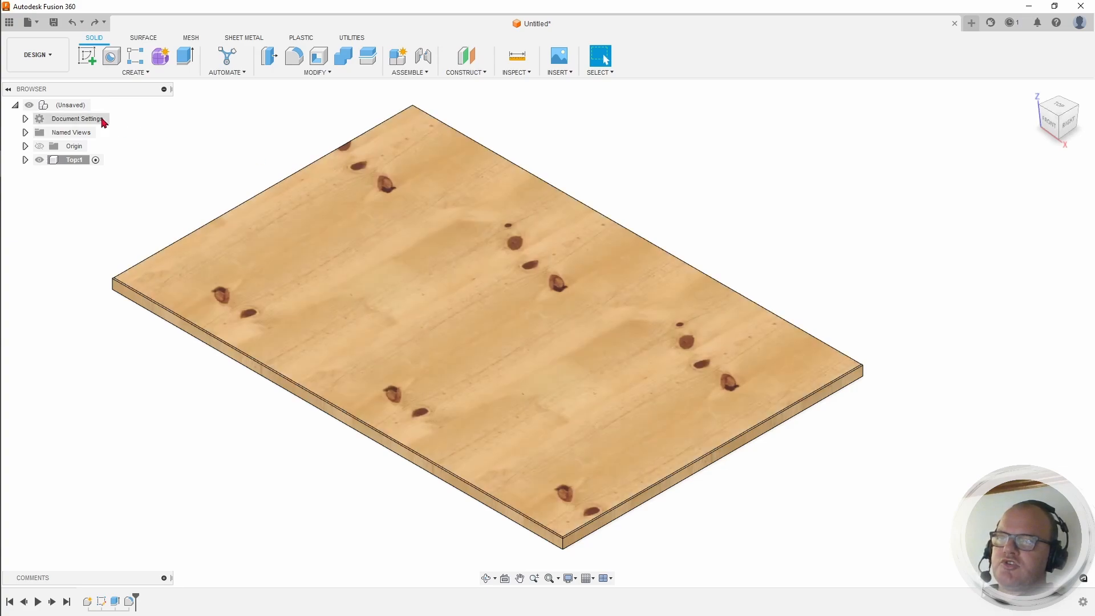
Step: Create a new component under the design root and rename it 'Leg'
right_click(73, 107)
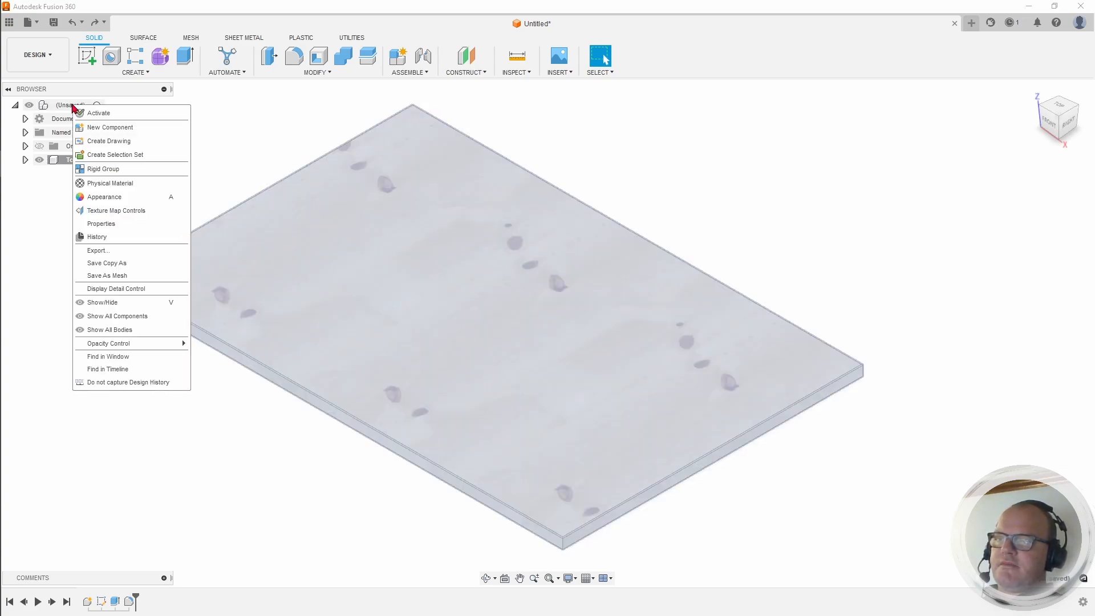
left_click(112, 127)
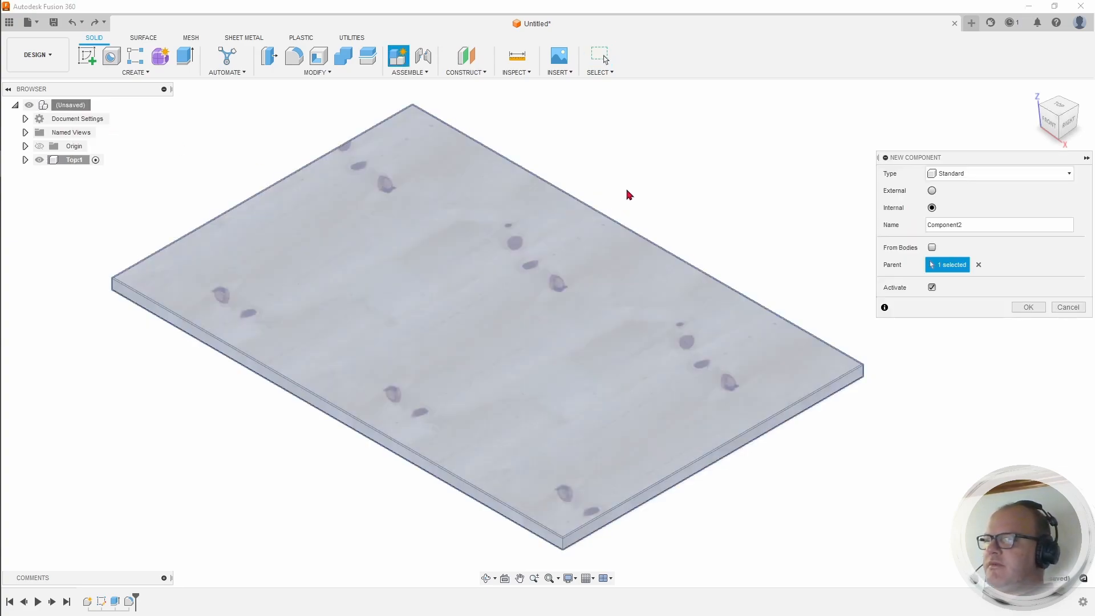
left_click(1028, 307)
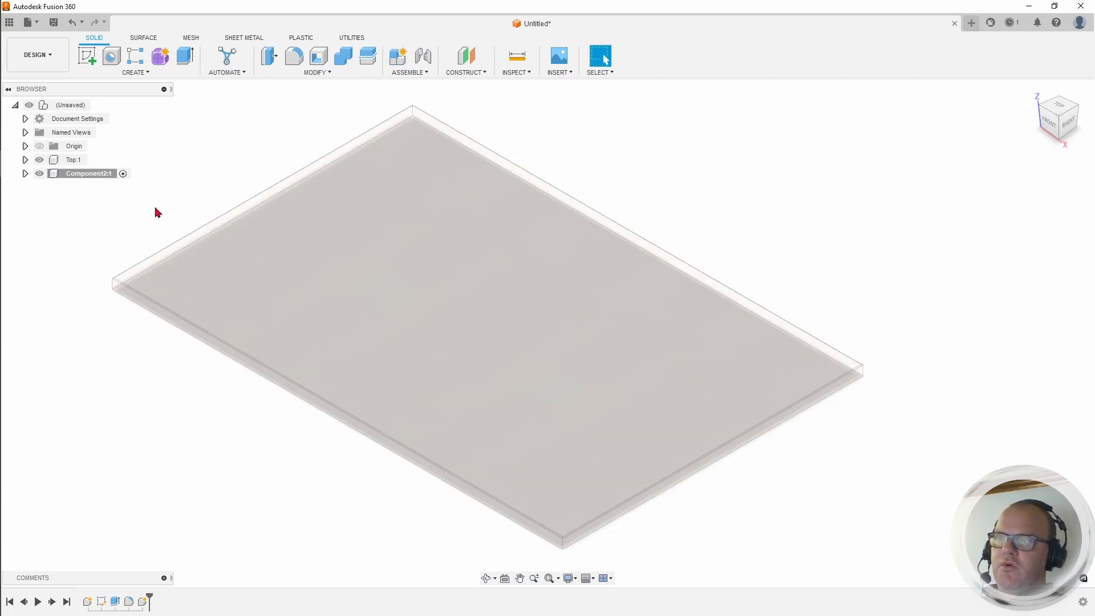
left_click(89, 174)
left_click(89, 174)
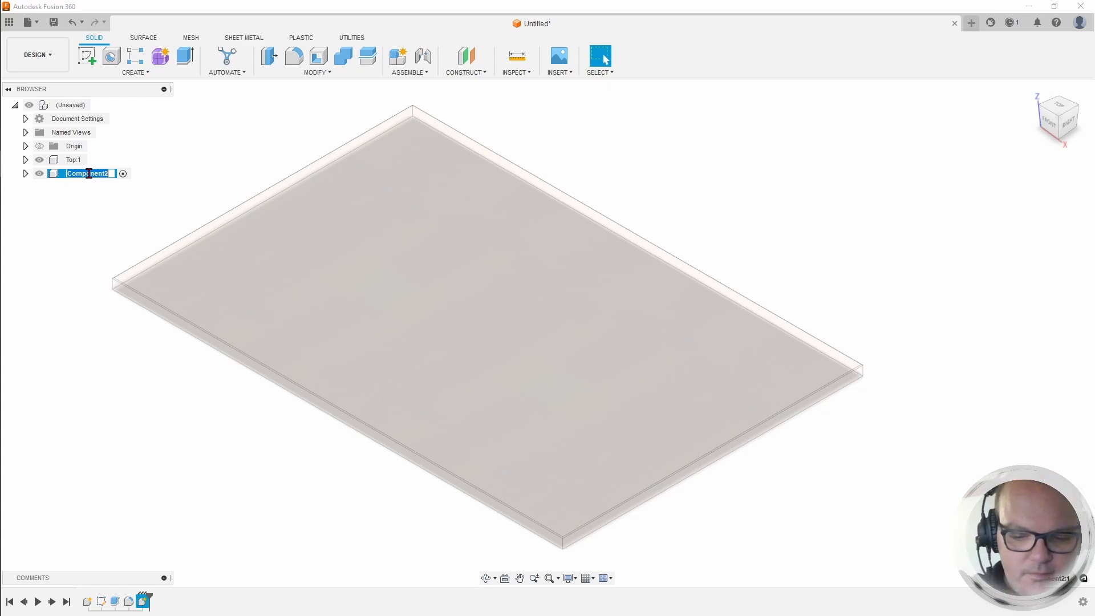
type("L")
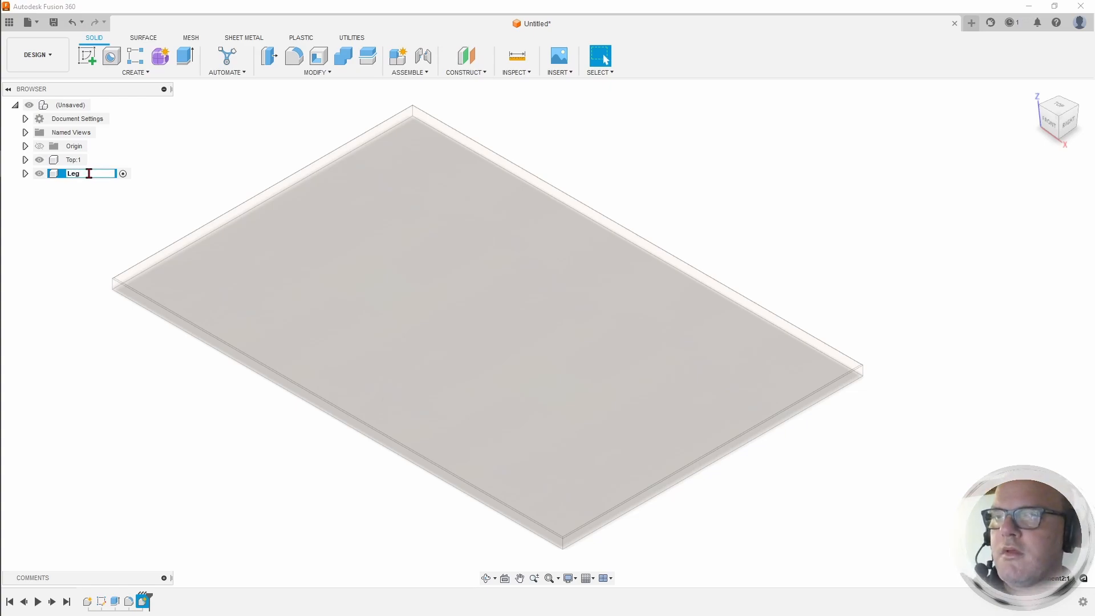
type("eg")
key("Return")
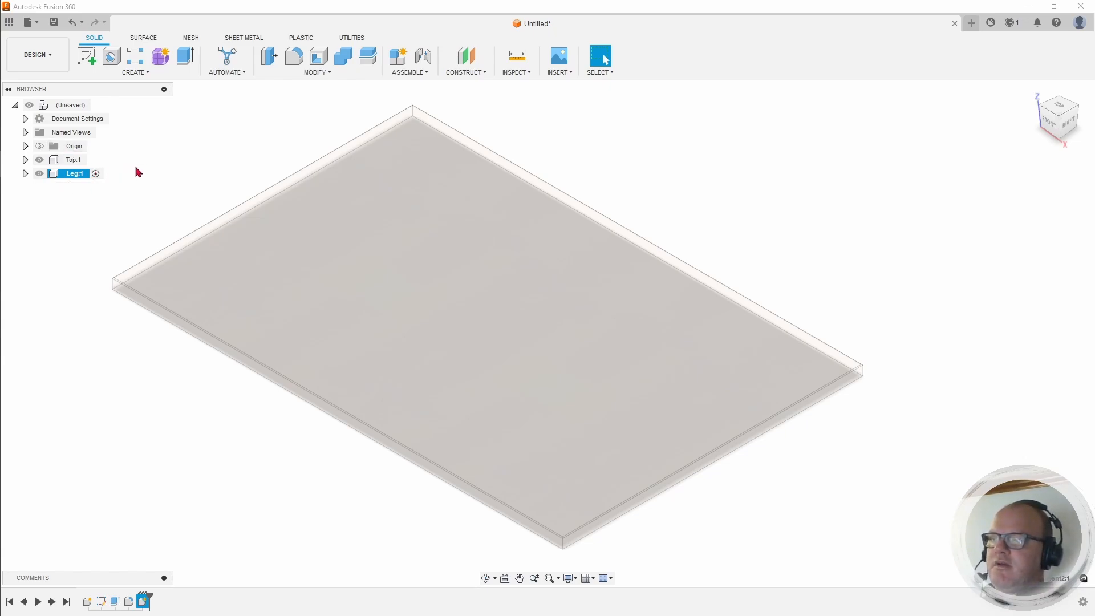
Step: Return to the home view and orbit to look at the table top's underside
left_click(1034, 91)
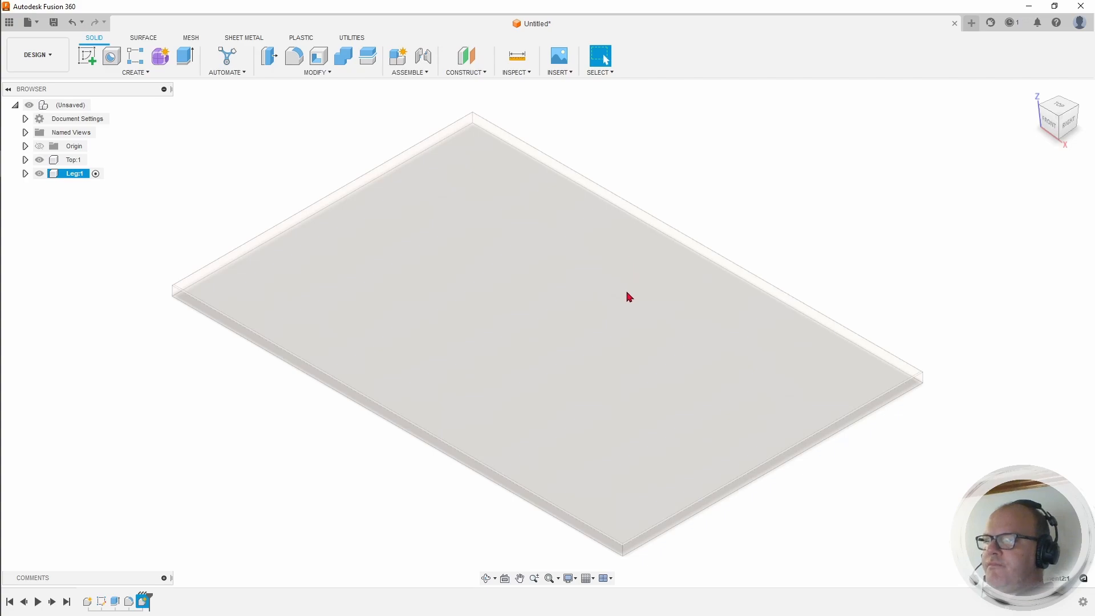
left_click(627, 285)
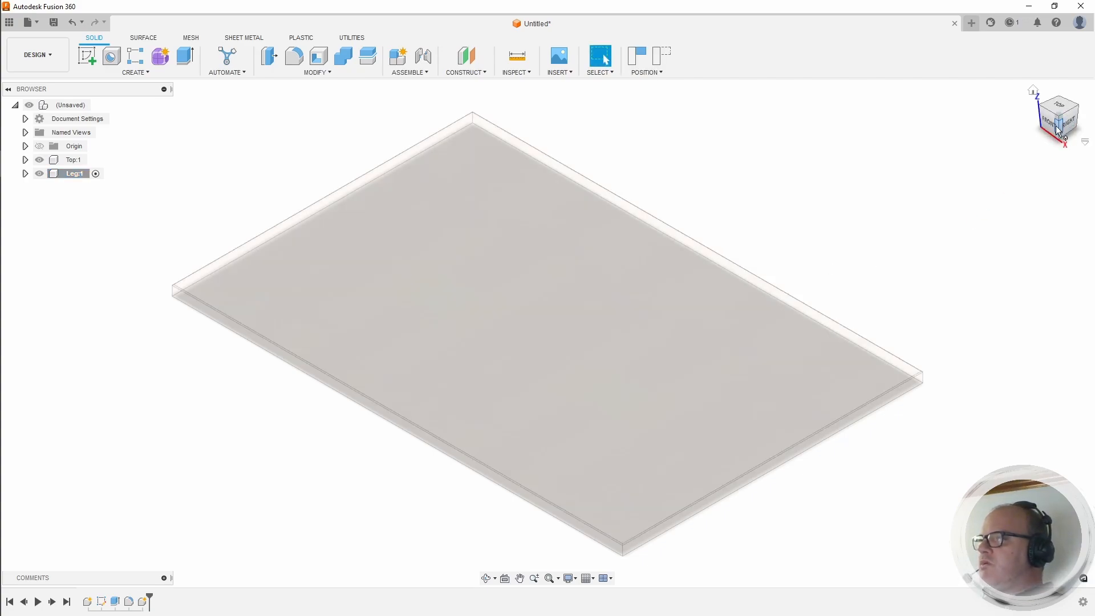
left_click_drag(1057, 131, 1034, 58)
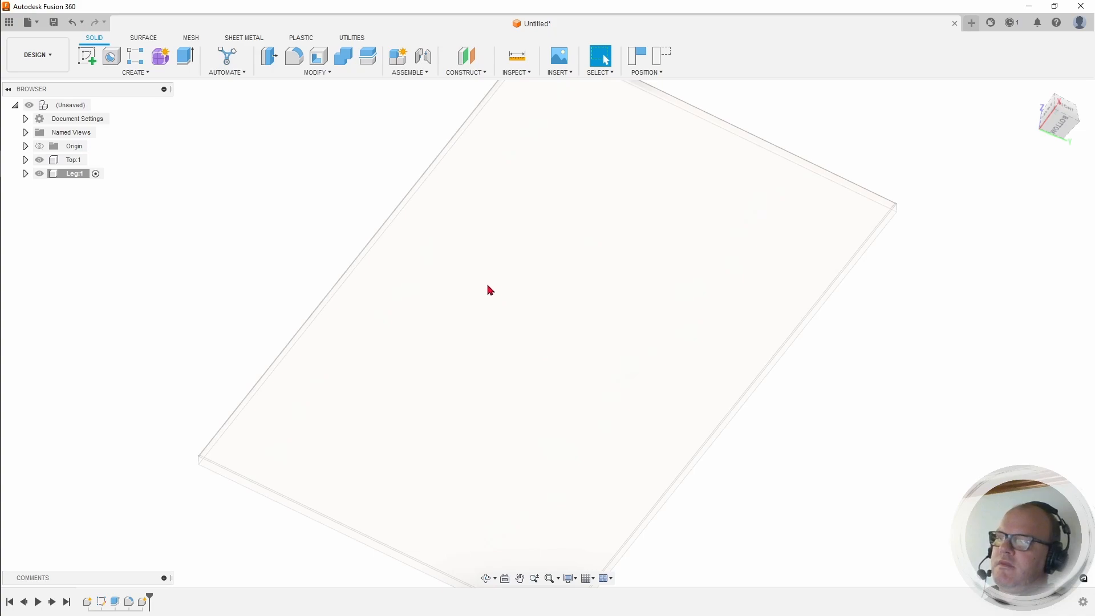
middle_click_drag(483, 327, 428, 259)
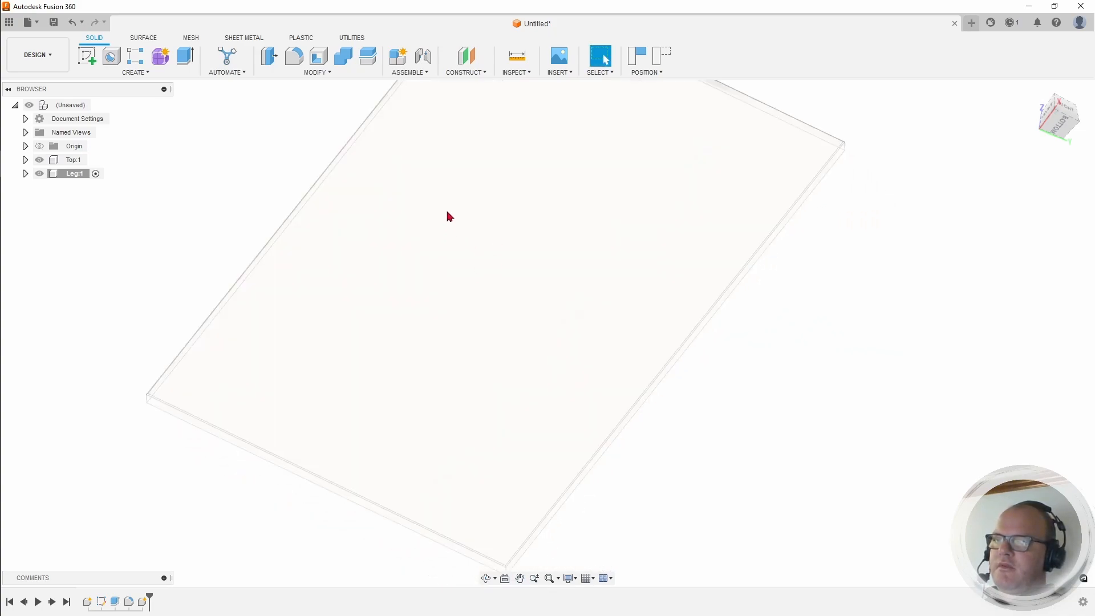
Step: Sketch on the table top's underside and trace a rectangle along its outline
left_click(88, 58)
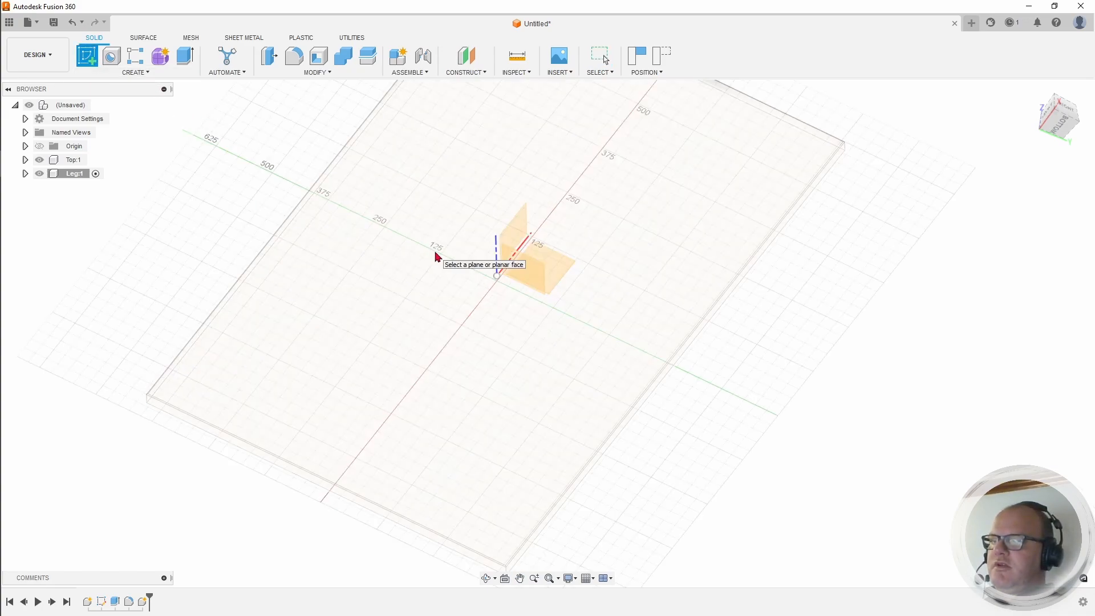
left_click(435, 256)
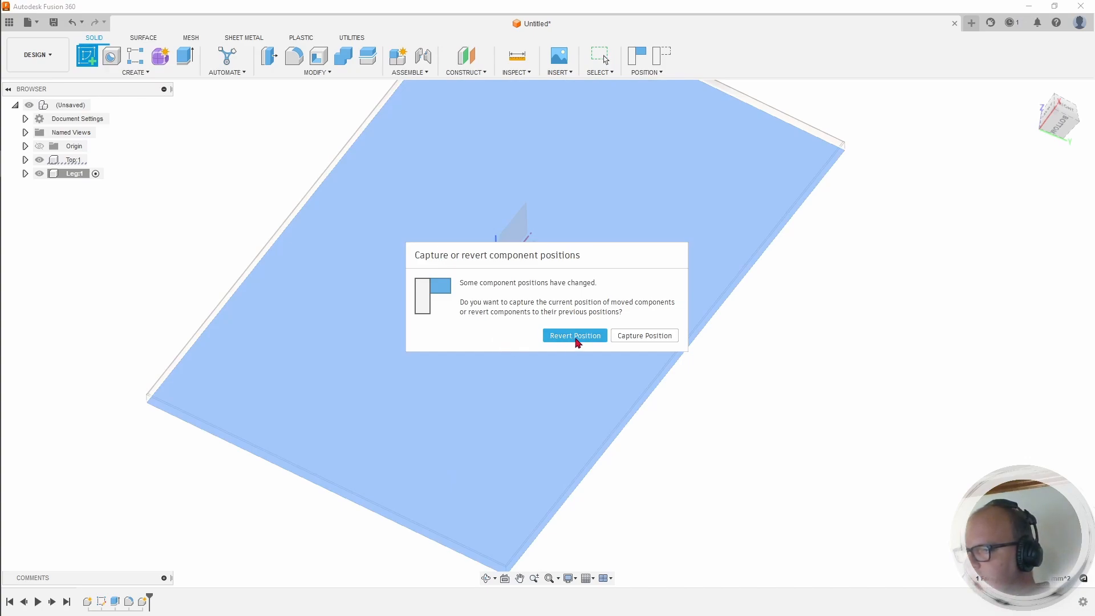
left_click(640, 336)
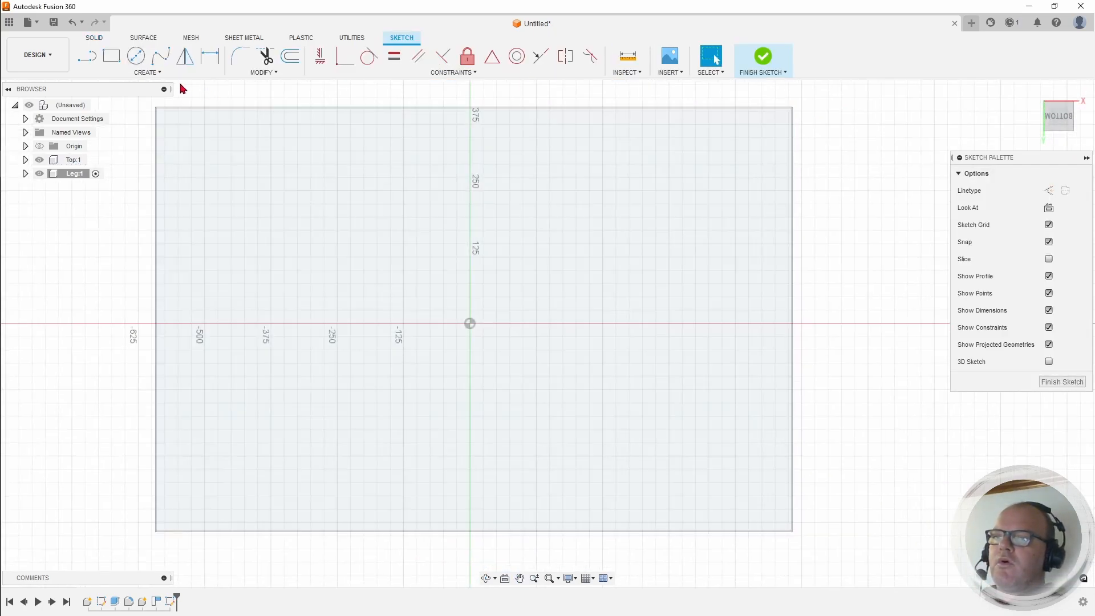
left_click(111, 56)
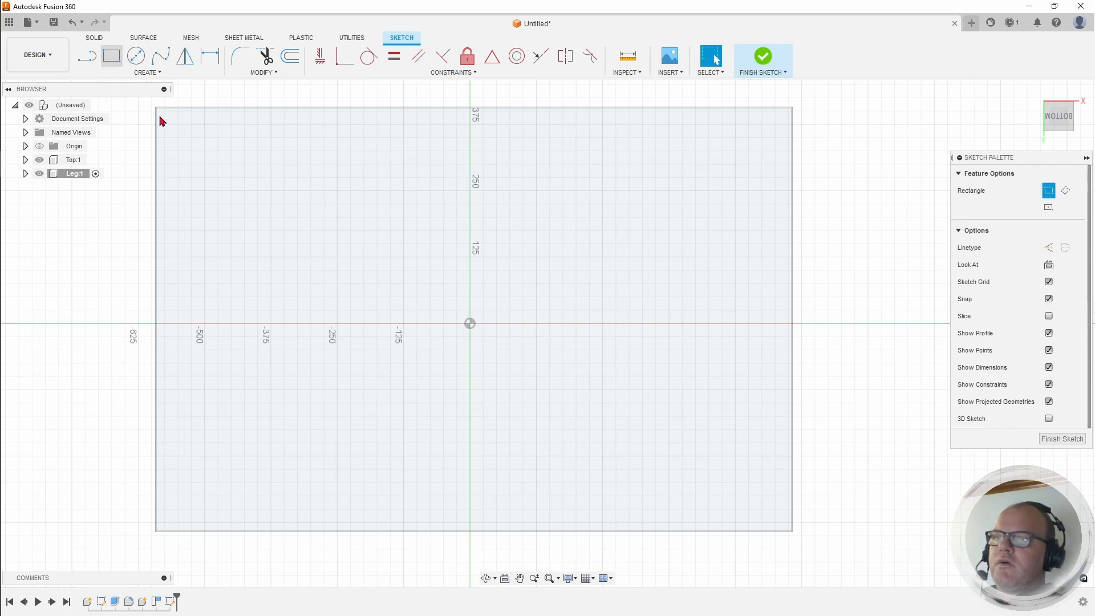
left_click(155, 108)
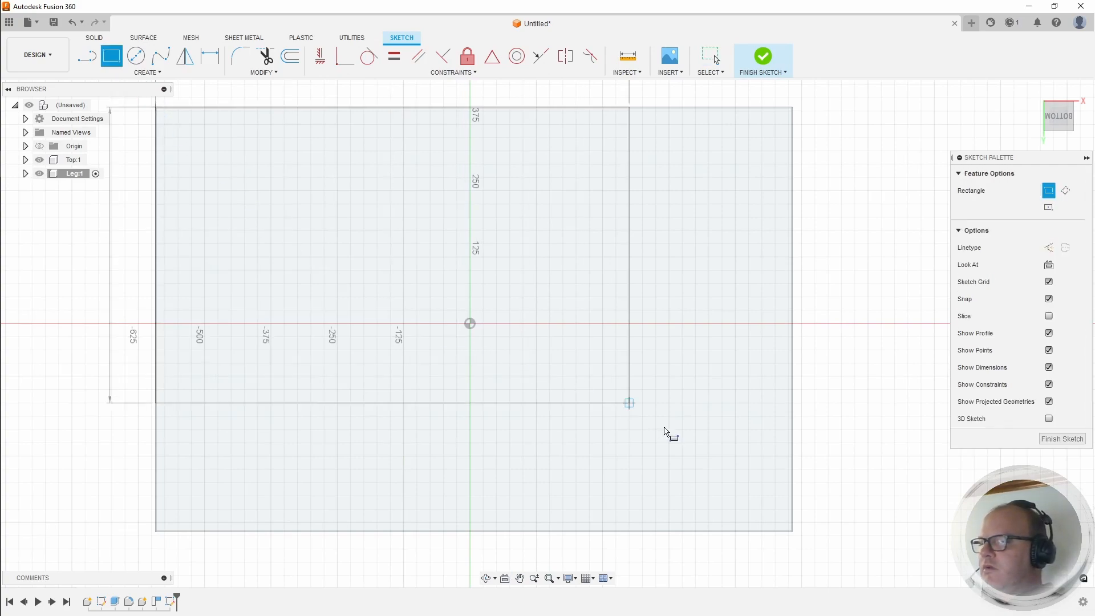
left_click(793, 532)
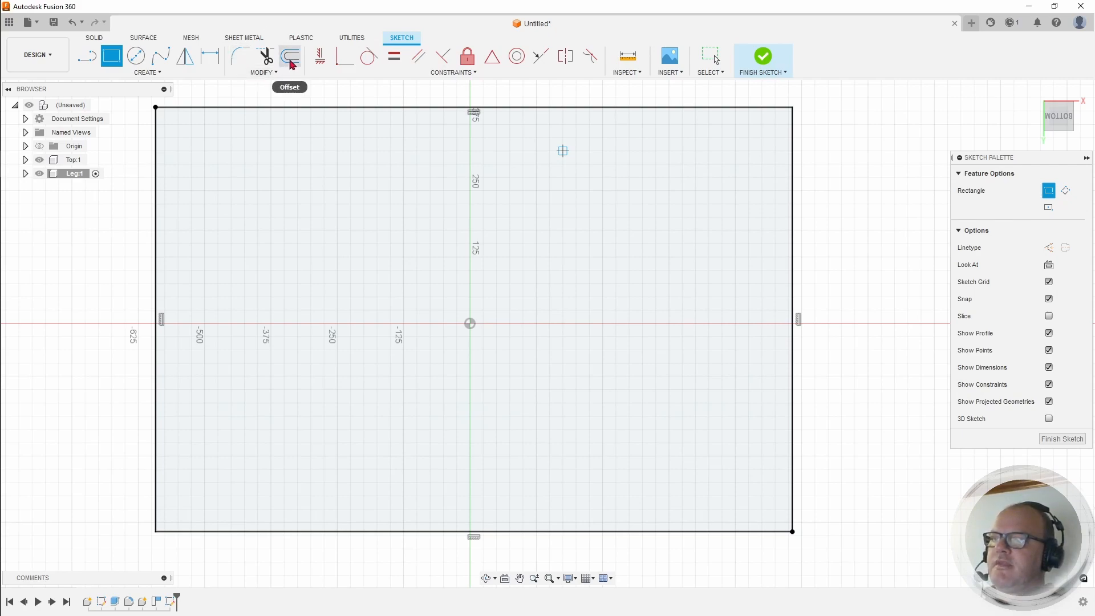
Step: Offset the outline rectangle 60 mm inward
left_click(290, 59)
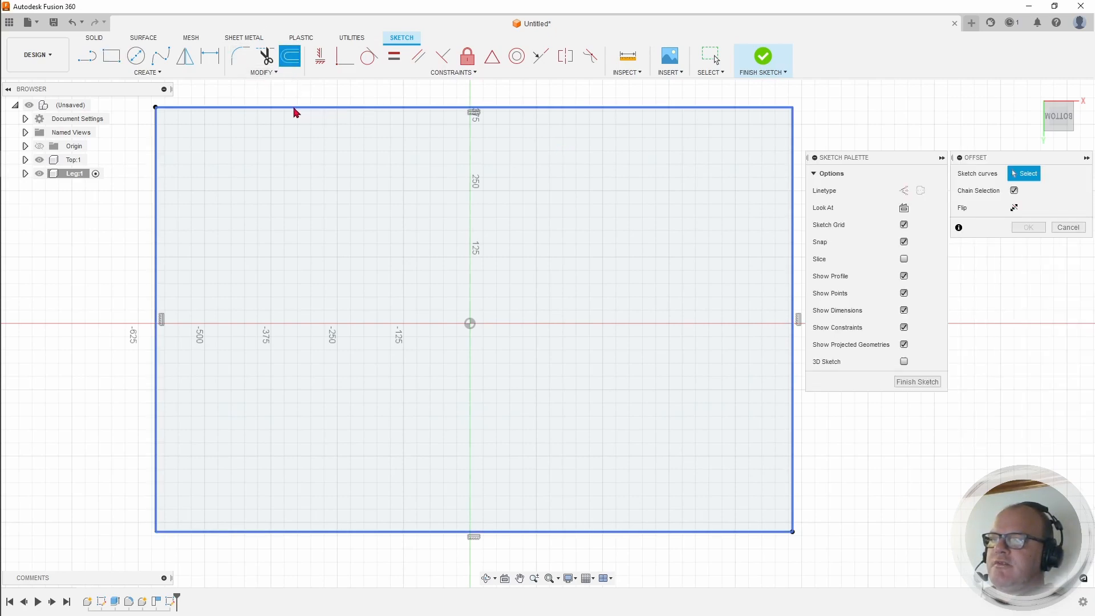
left_click(295, 109)
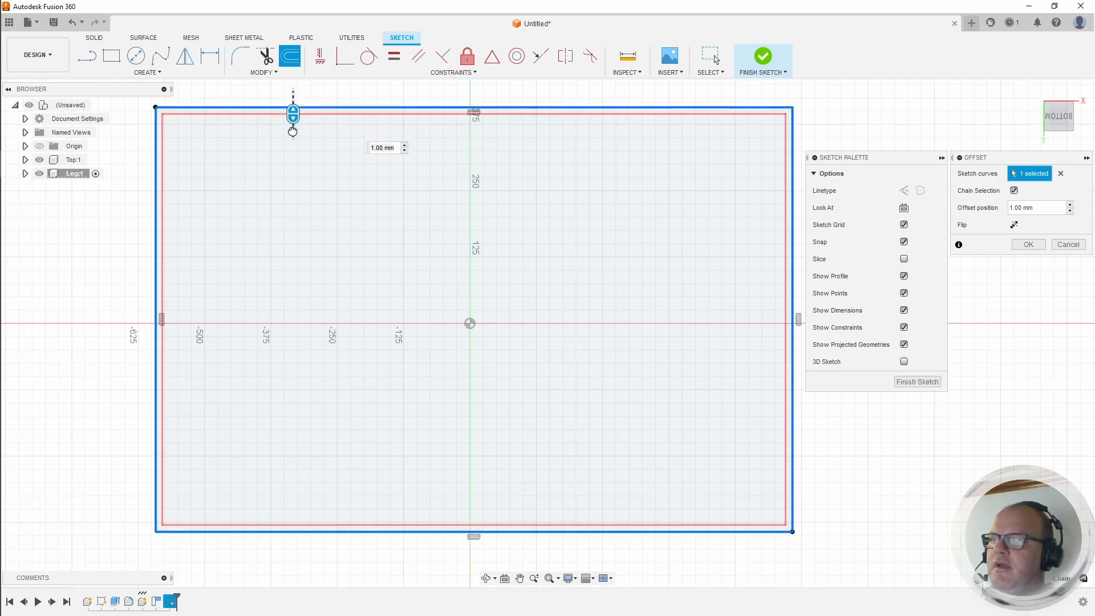
left_click_drag(292, 131, 293, 149)
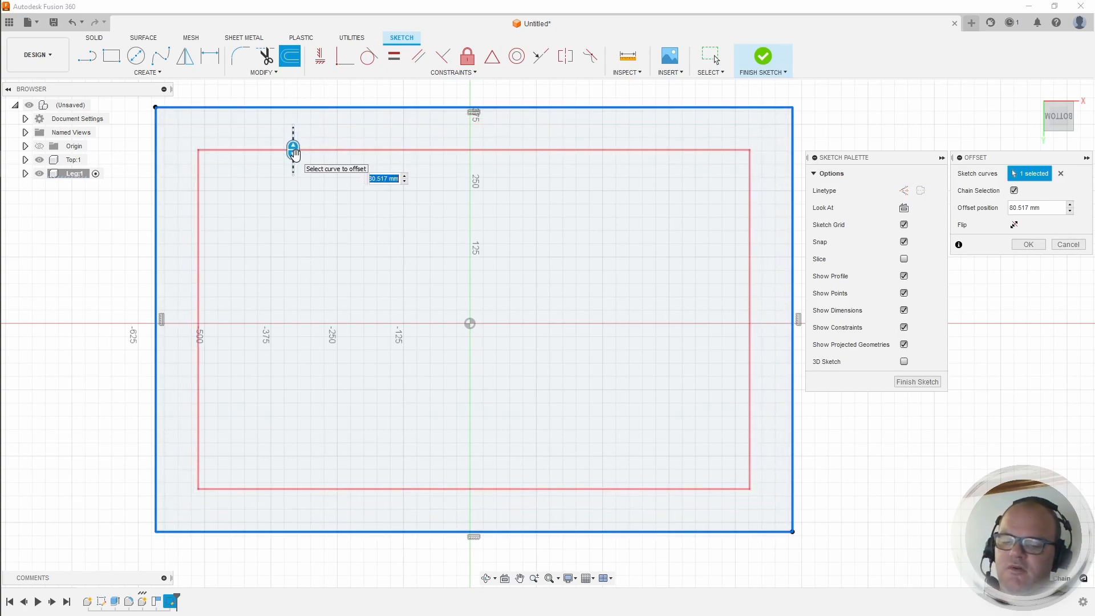
type("60")
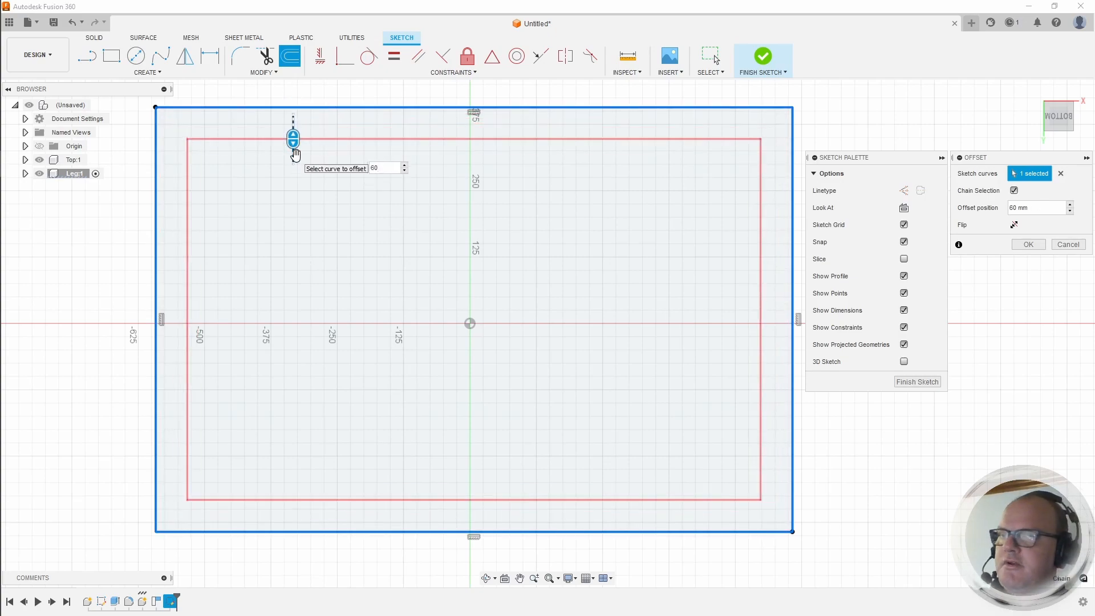
key("Return")
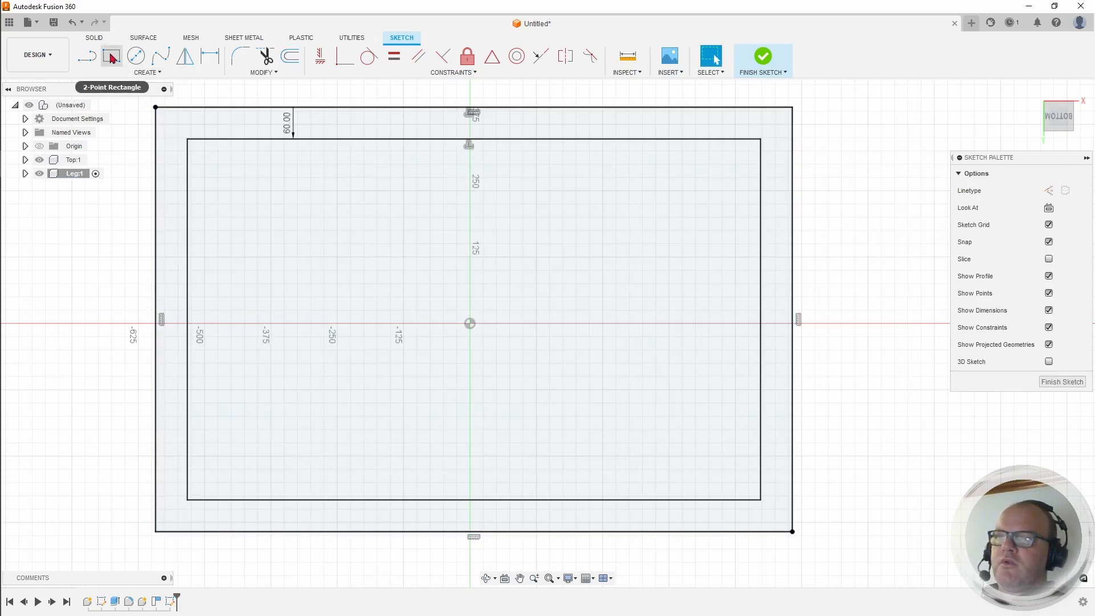
Step: Draw a 60 × 60 mm two-point square from the inner rectangle's top-left corner
key("r")
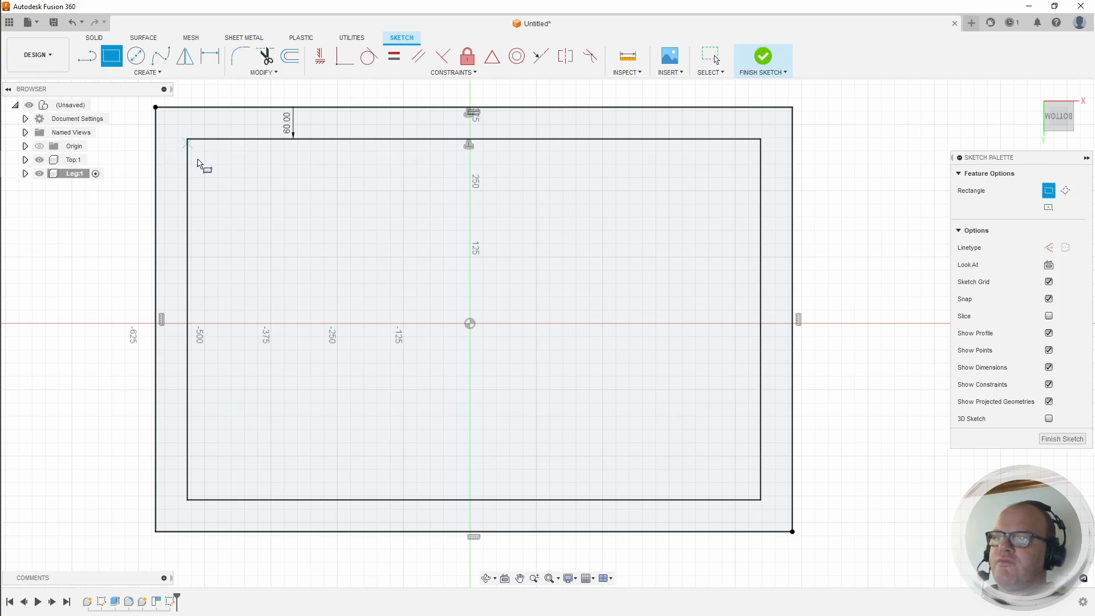
middle_click_drag(205, 171, 274, 238)
scroll(282, 228, "down", 2)
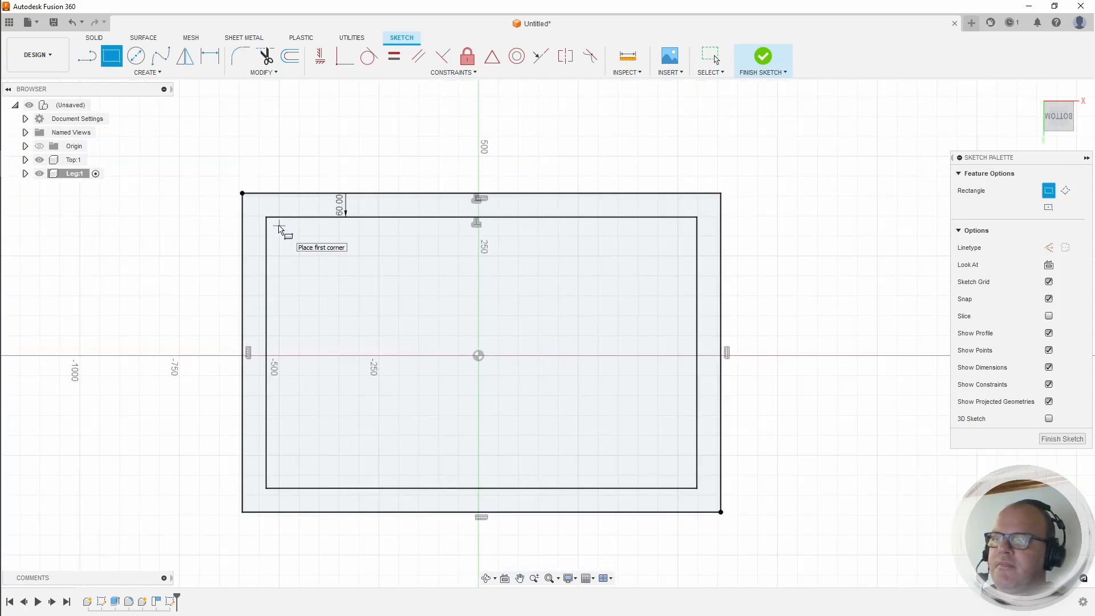
scroll(276, 222, "up", 8)
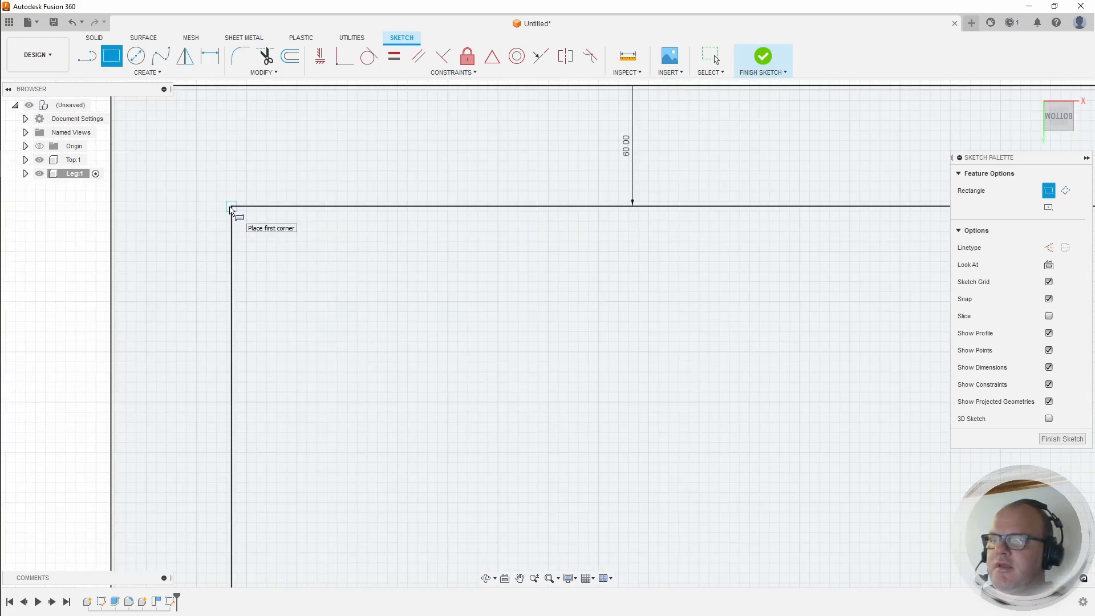
left_click(230, 207)
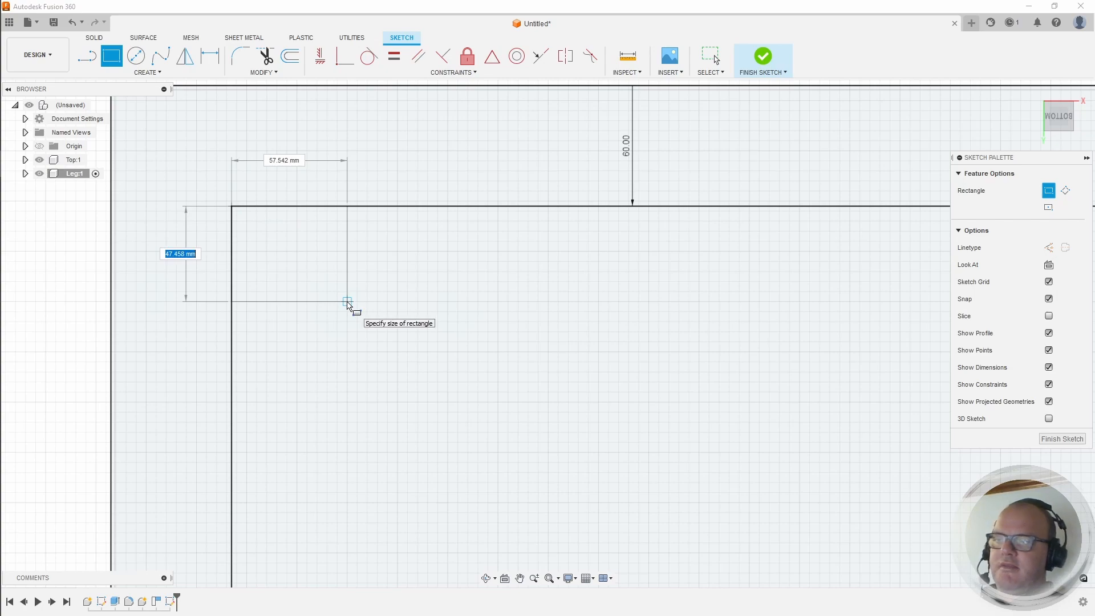
type("60")
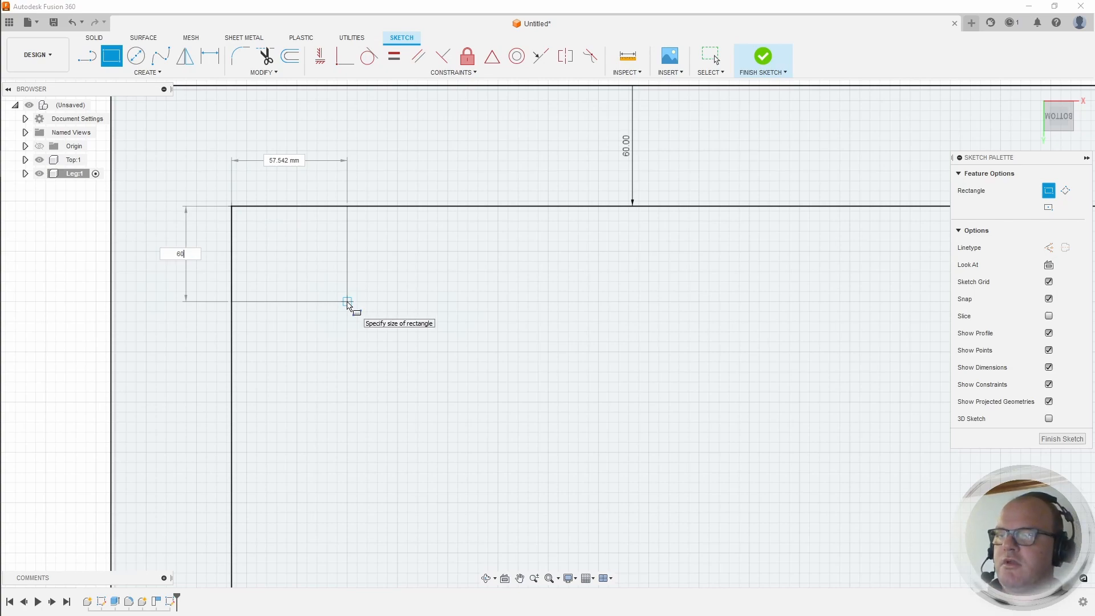
key("Tab")
type("60")
key("Tab")
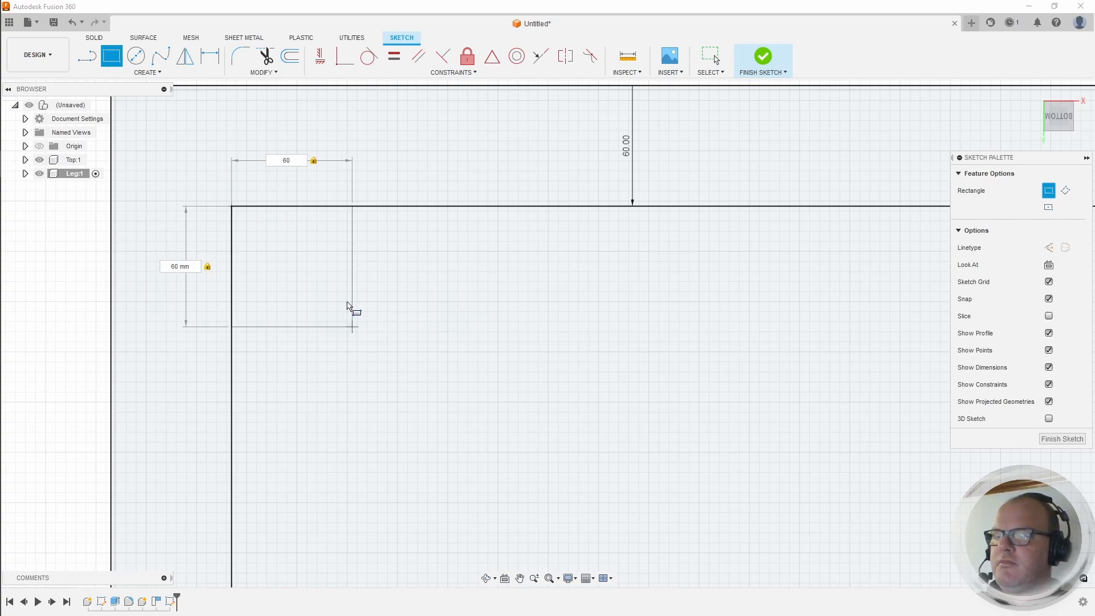
key("Return")
key("Escape")
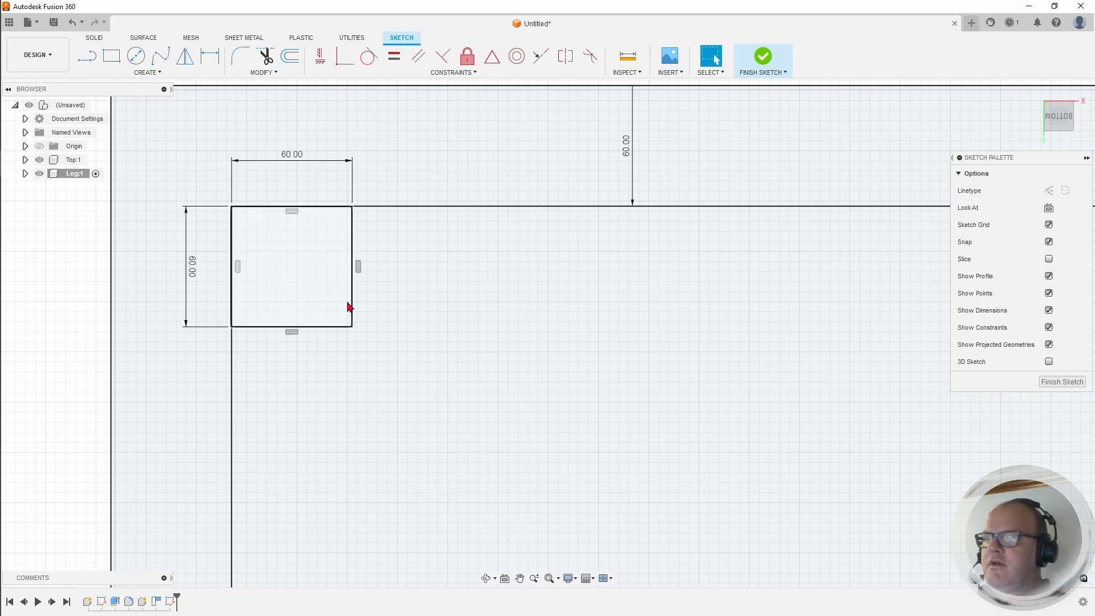
scroll(353, 301, "down", 3)
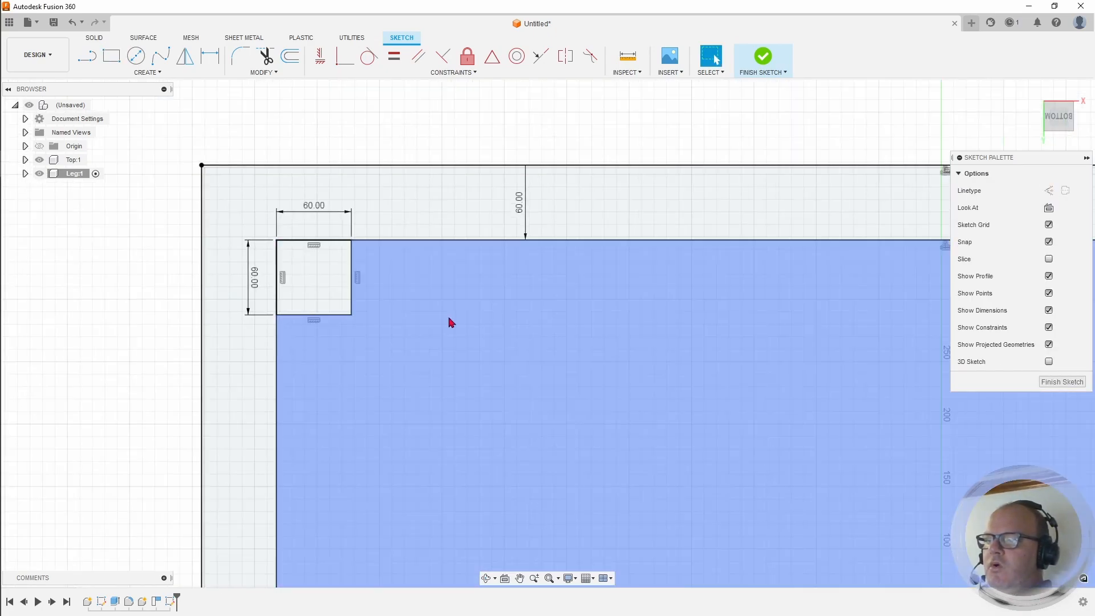
middle_click_drag(419, 303, 362, 284)
scroll(362, 283, "down", 4)
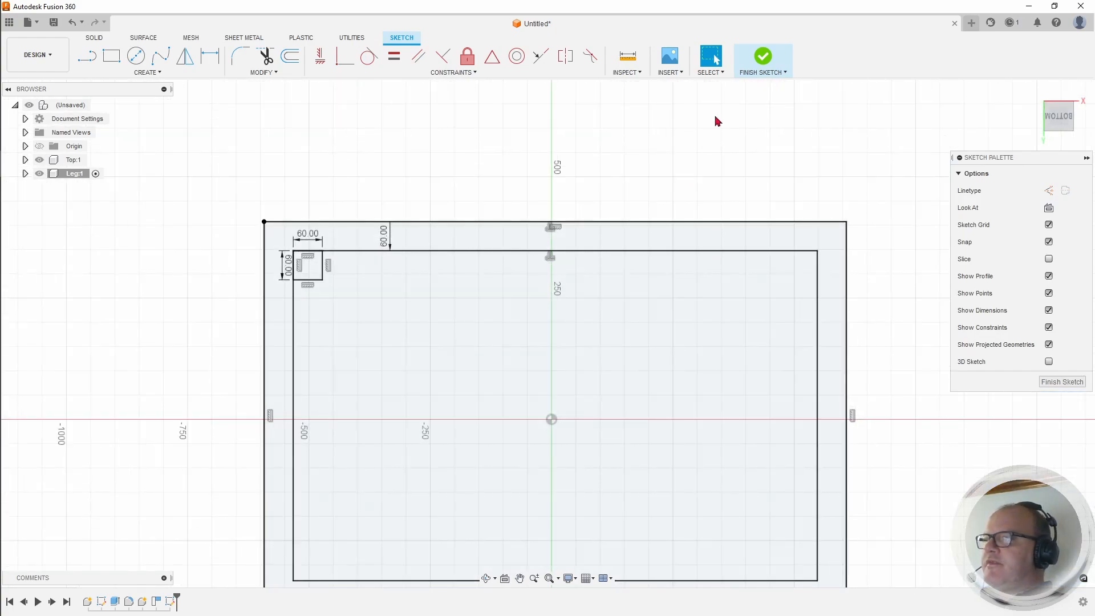
Step: Finish the Leg sketch, orbit to an angled view, and hide the Top:1 body
left_click(764, 57)
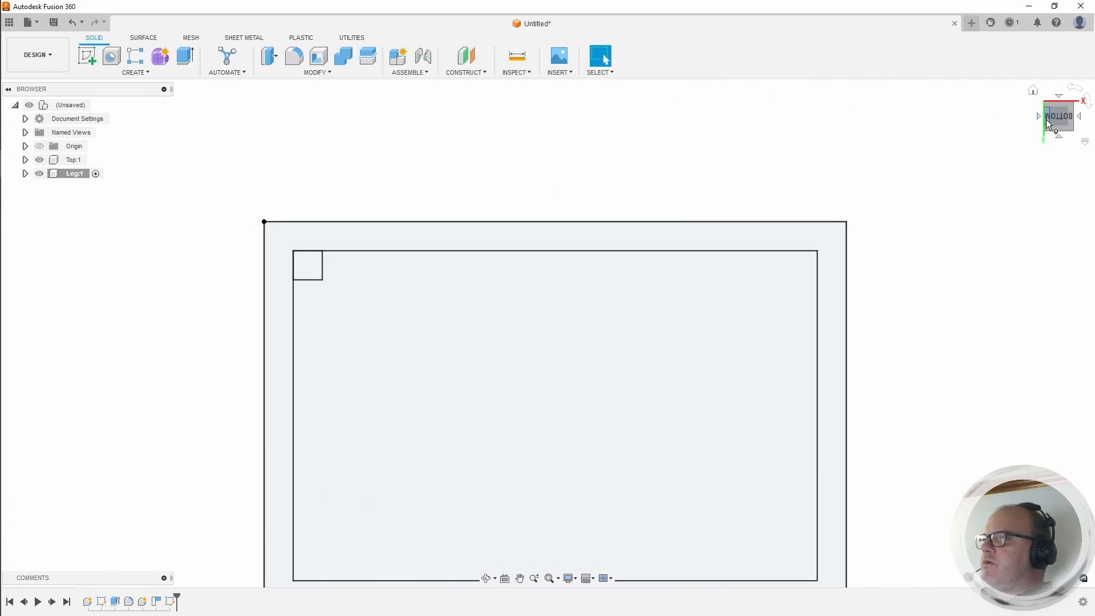
left_click_drag(1038, 125, 1058, 111)
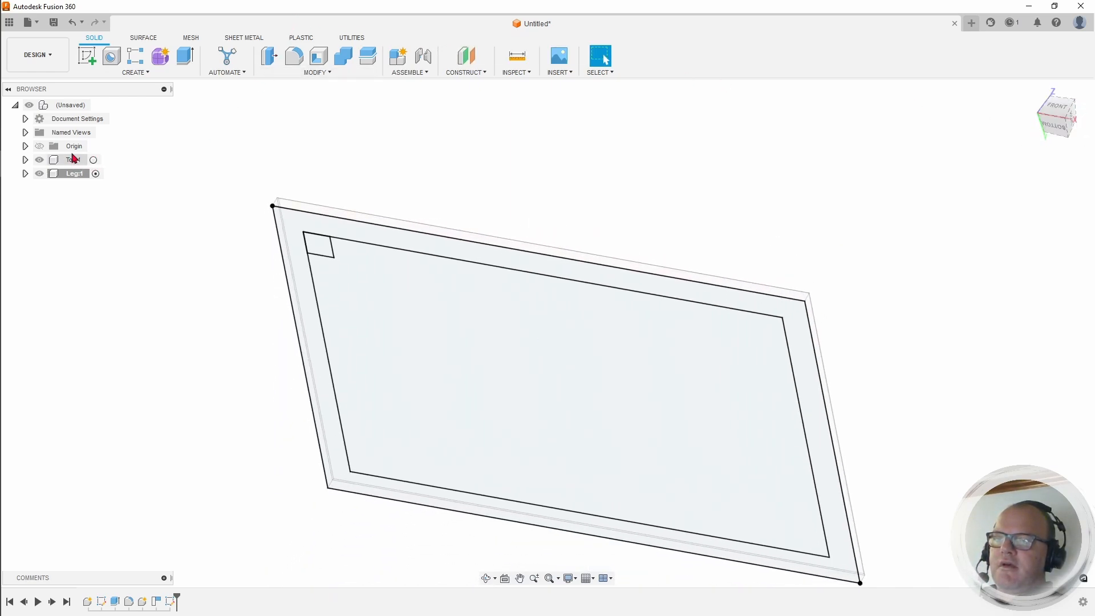
left_click(40, 160)
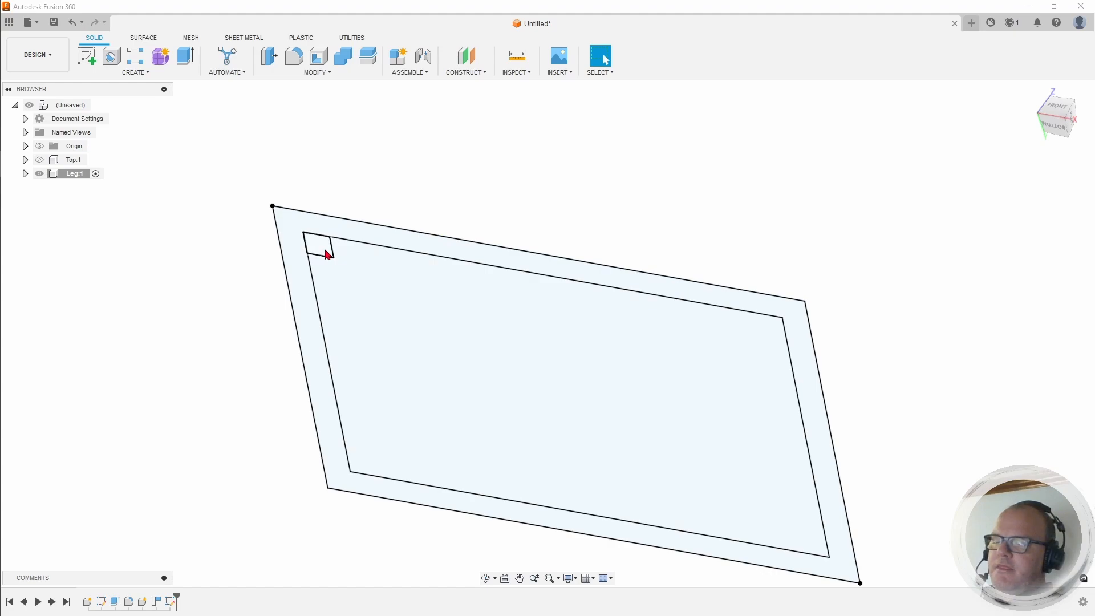
left_click(62, 165)
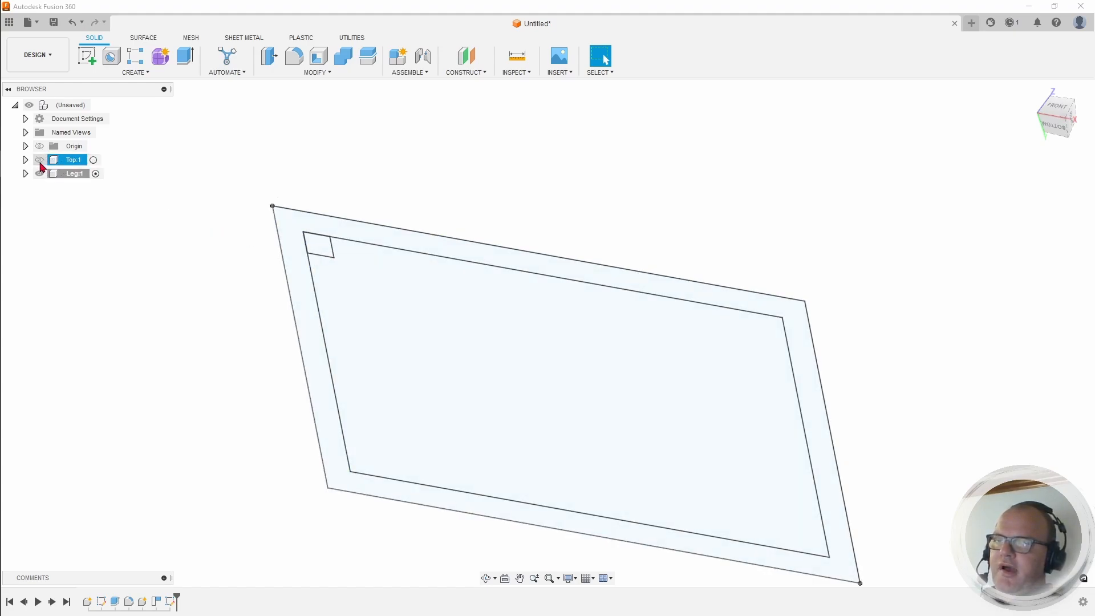
left_click(39, 161)
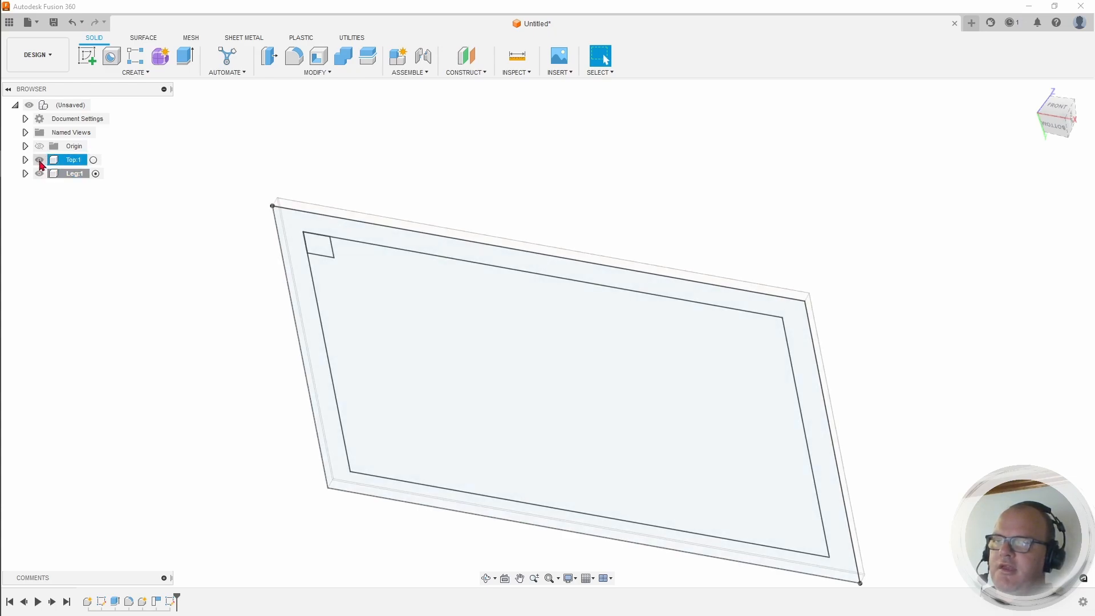
left_click(40, 161)
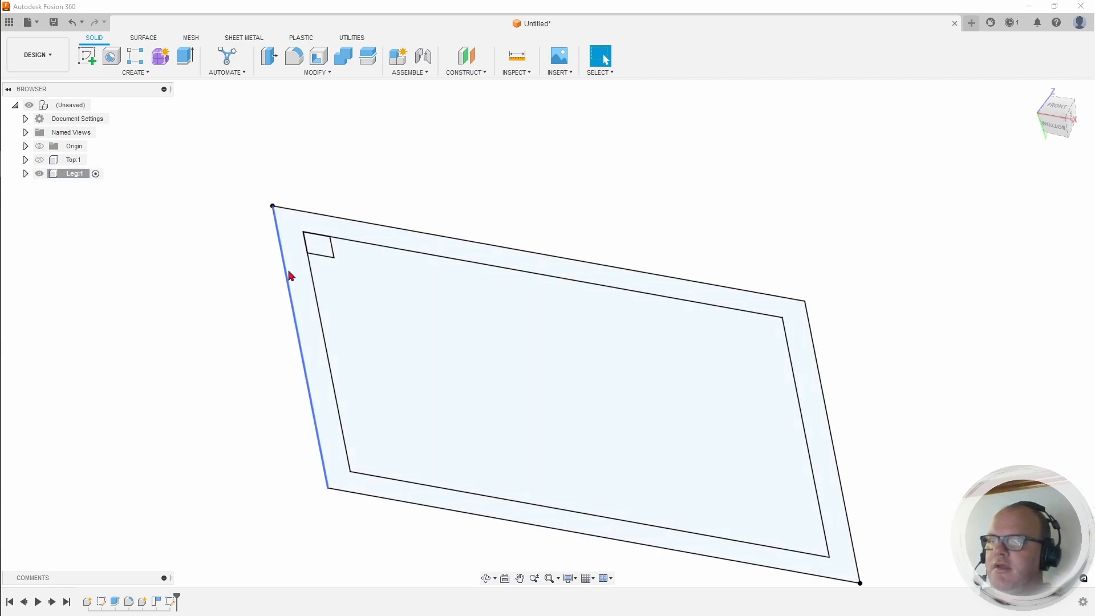
Step: Extrude the 60 mm corner square 810 mm into a solid leg post
left_click(184, 57)
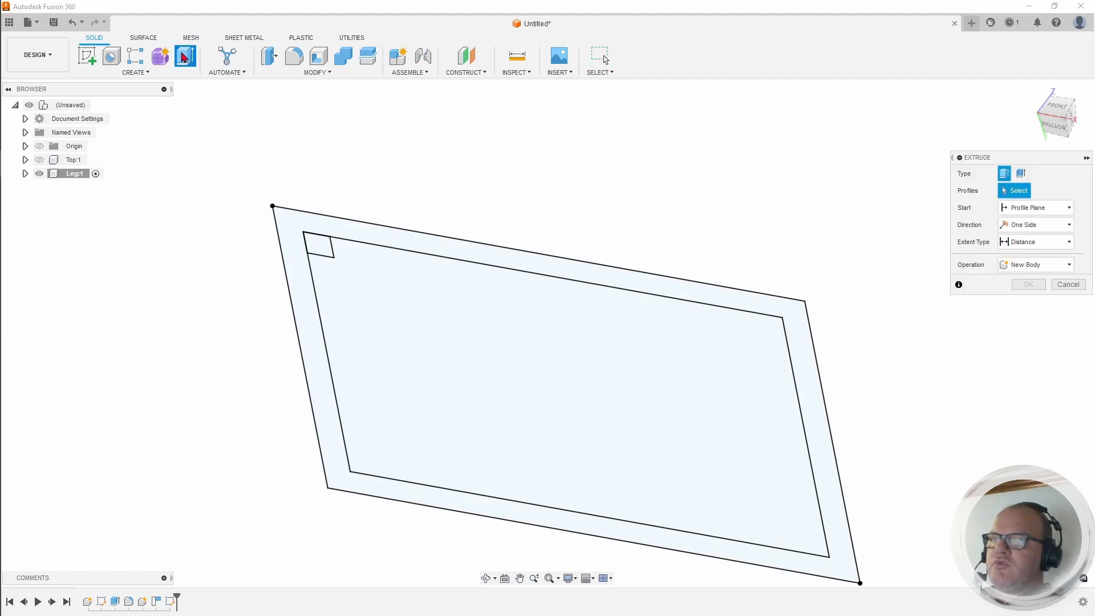
left_click(317, 249)
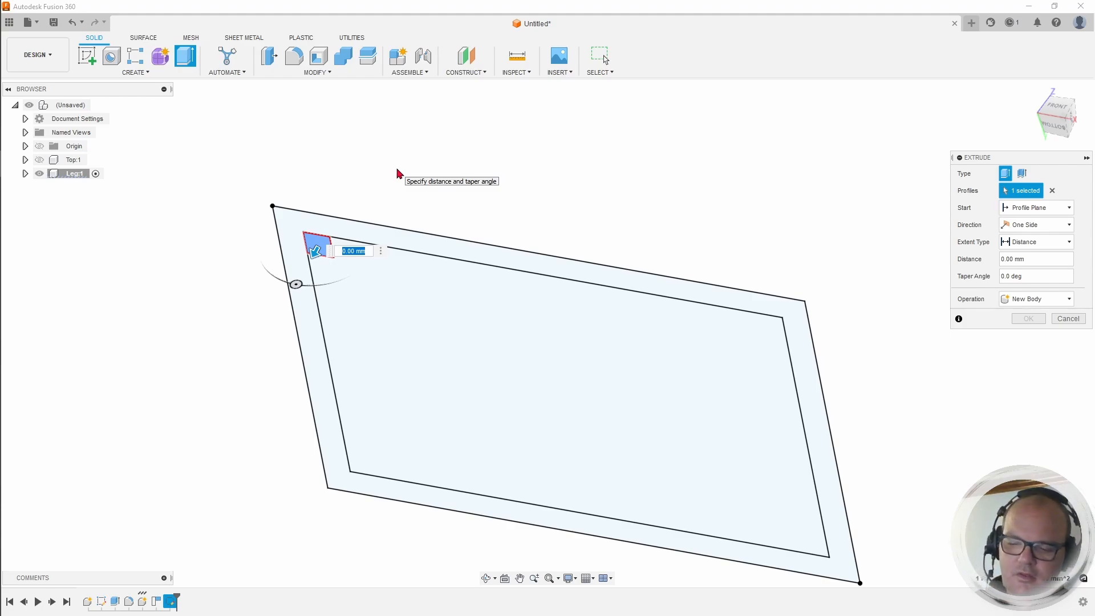
type("810")
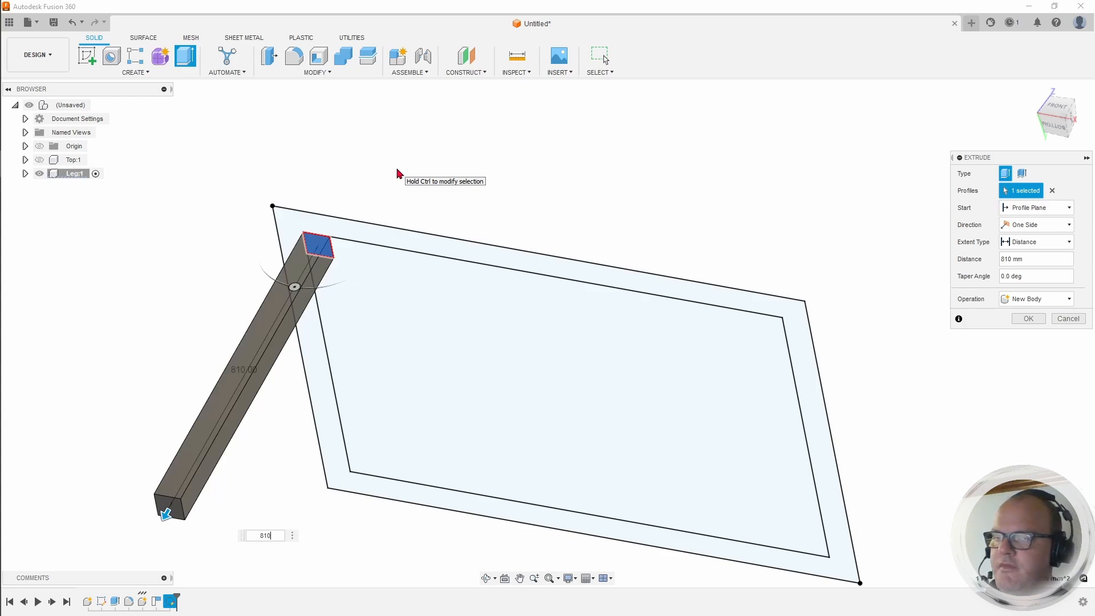
key("Return")
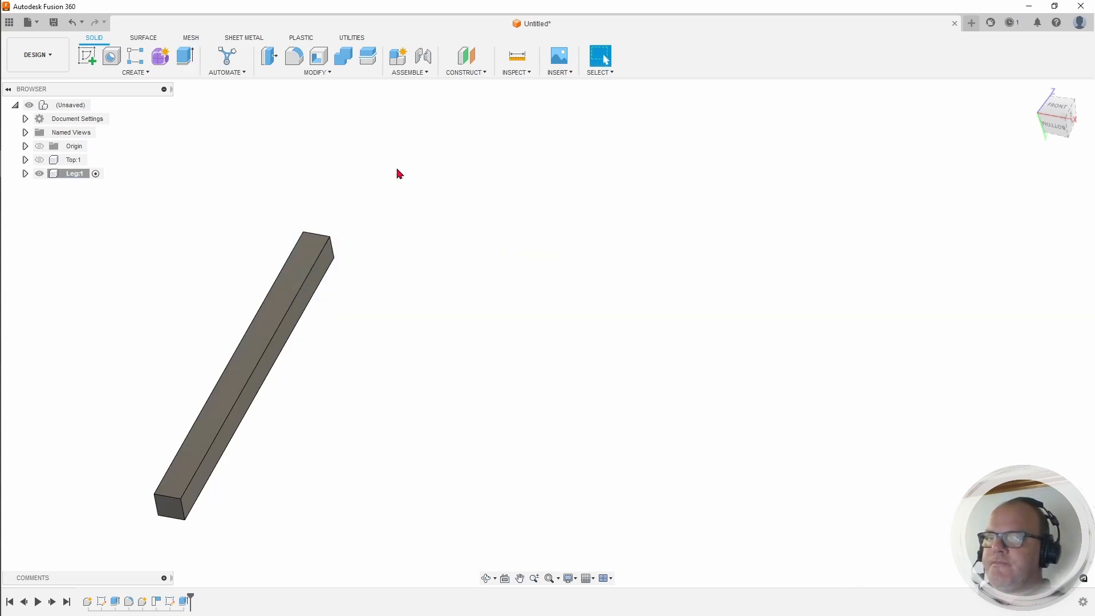
Step: Show the tabletop body again and return to the home isometric view
left_click(40, 160)
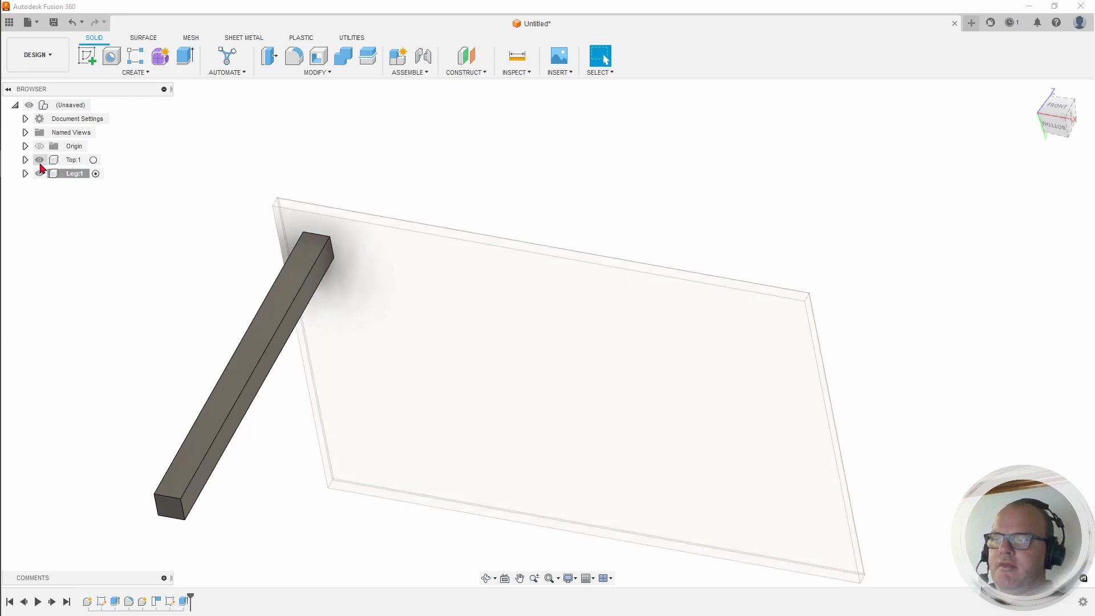
left_click(42, 146)
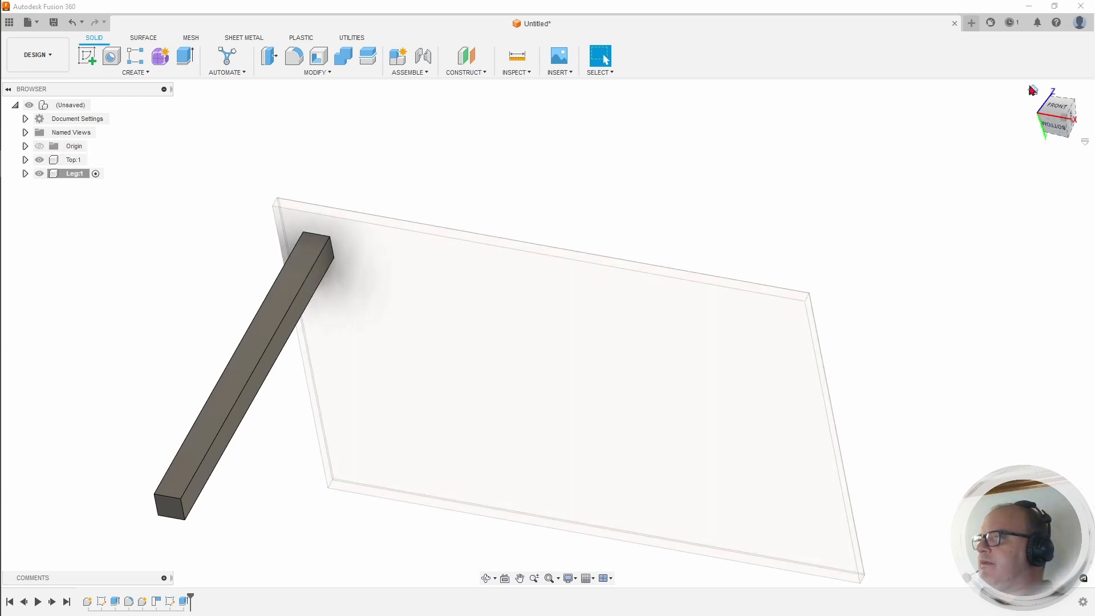
left_click(1033, 90)
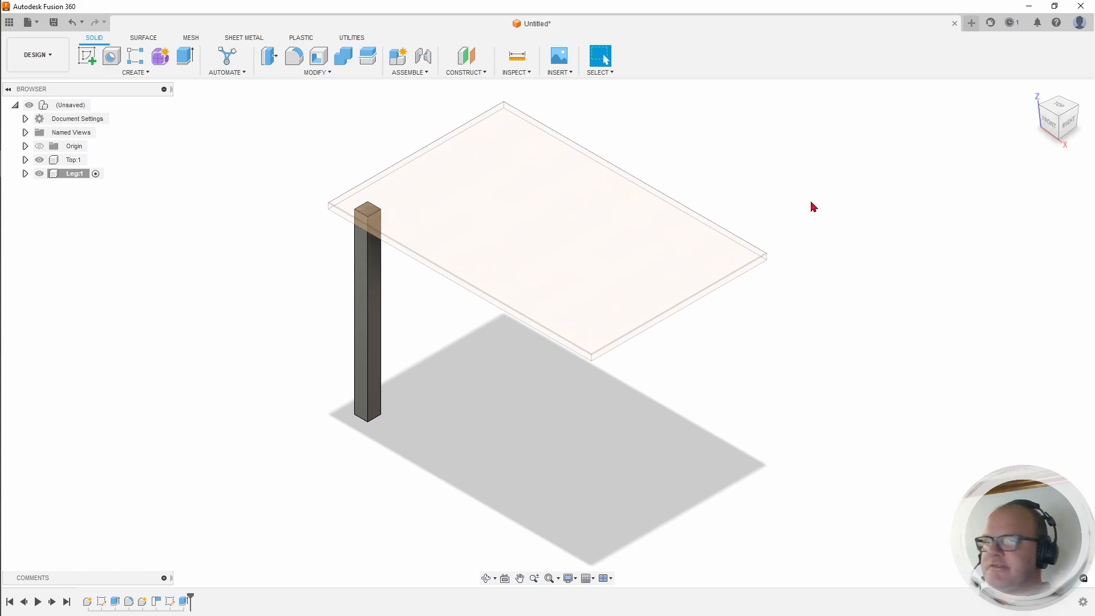
Step: Apply the pine wood appearance to the leg body
key("a")
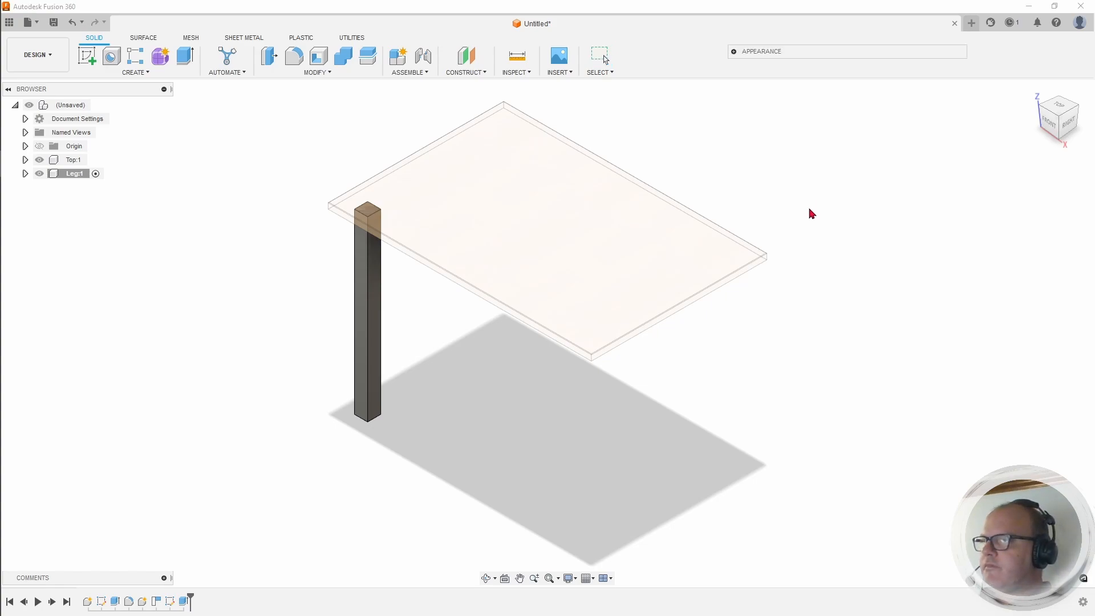
left_click(736, 52)
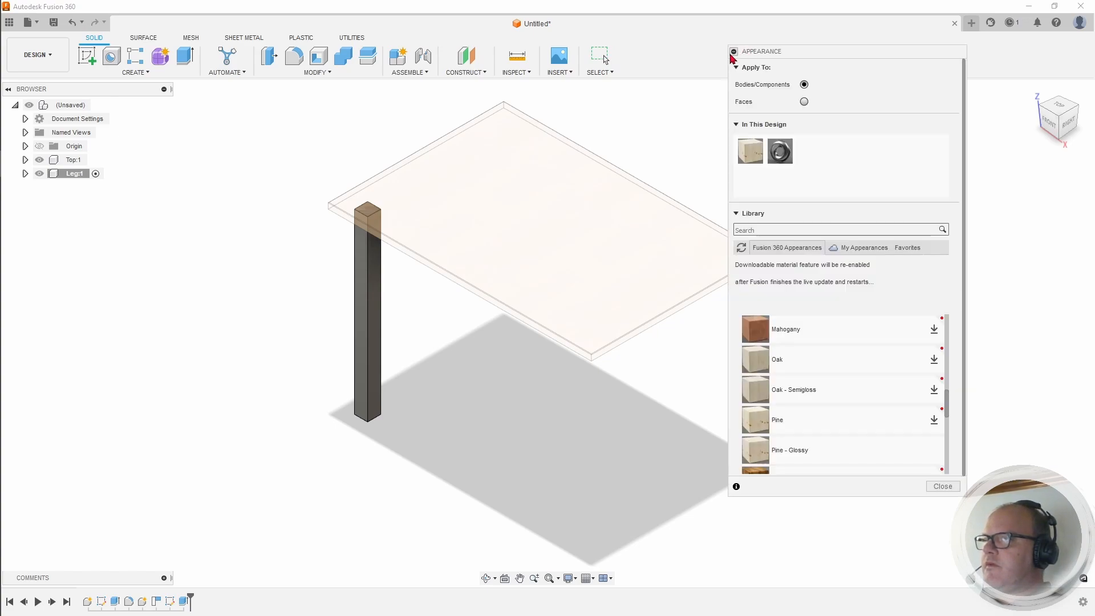
left_click_drag(751, 150, 366, 279)
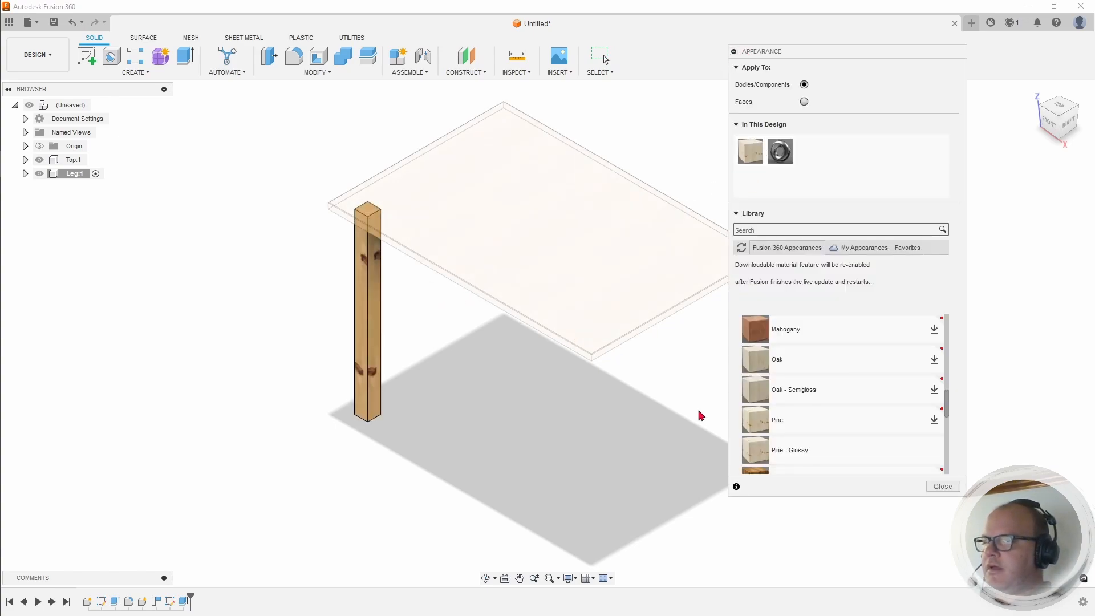
left_click(943, 486)
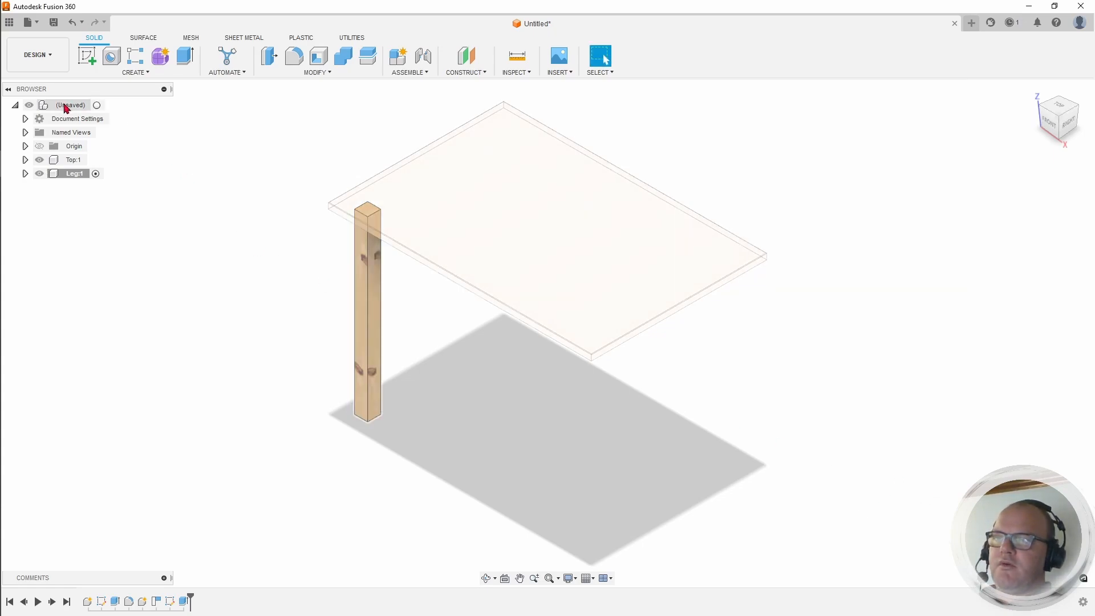
Step: Activate the design's root component, recentre the table, and open the CONSTRUCT menu
left_click(97, 105)
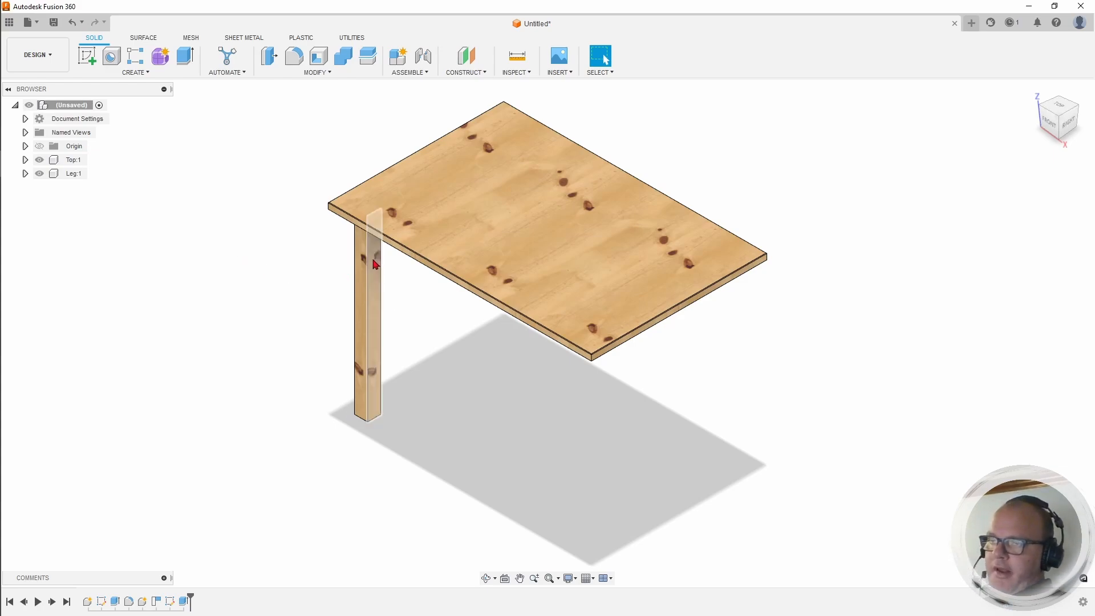
middle_click_drag(508, 259, 362, 285)
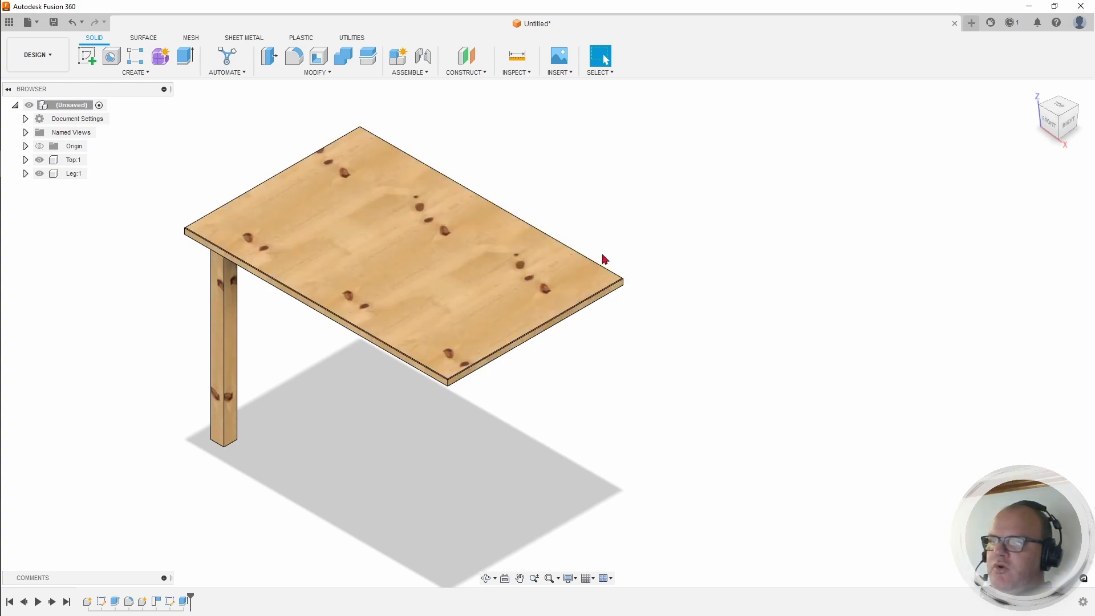
middle_click_drag(757, 275, 735, 284)
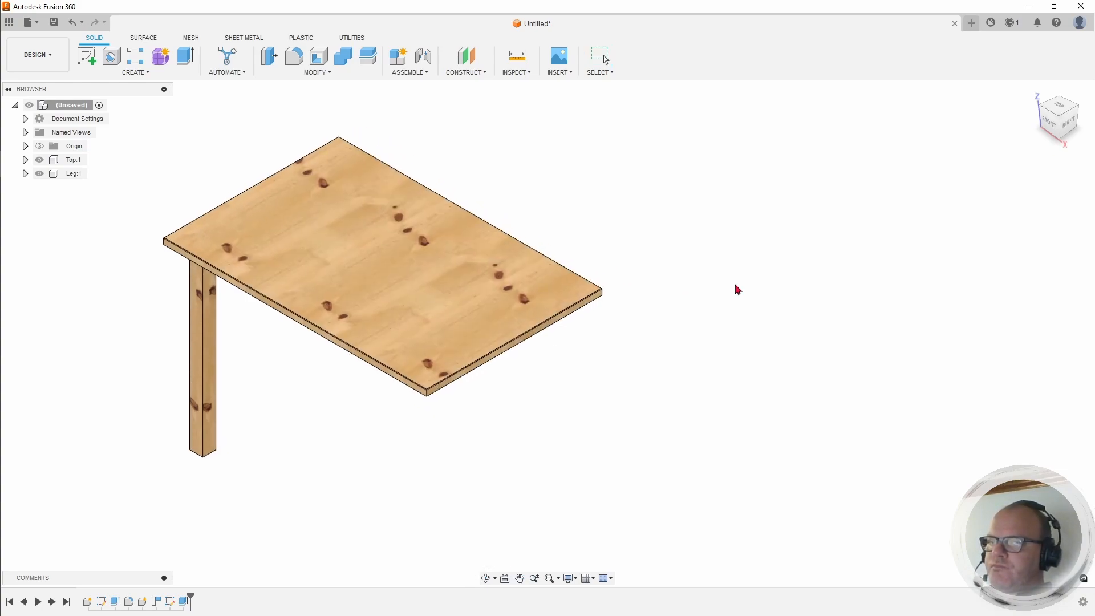
middle_click_drag(647, 339, 700, 303)
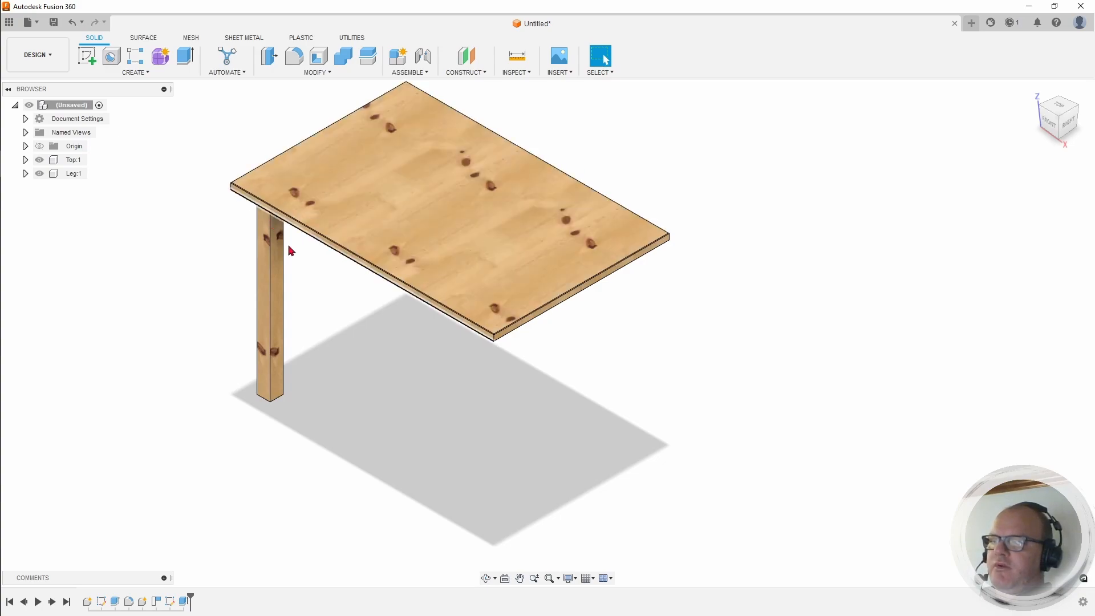
left_click(477, 73)
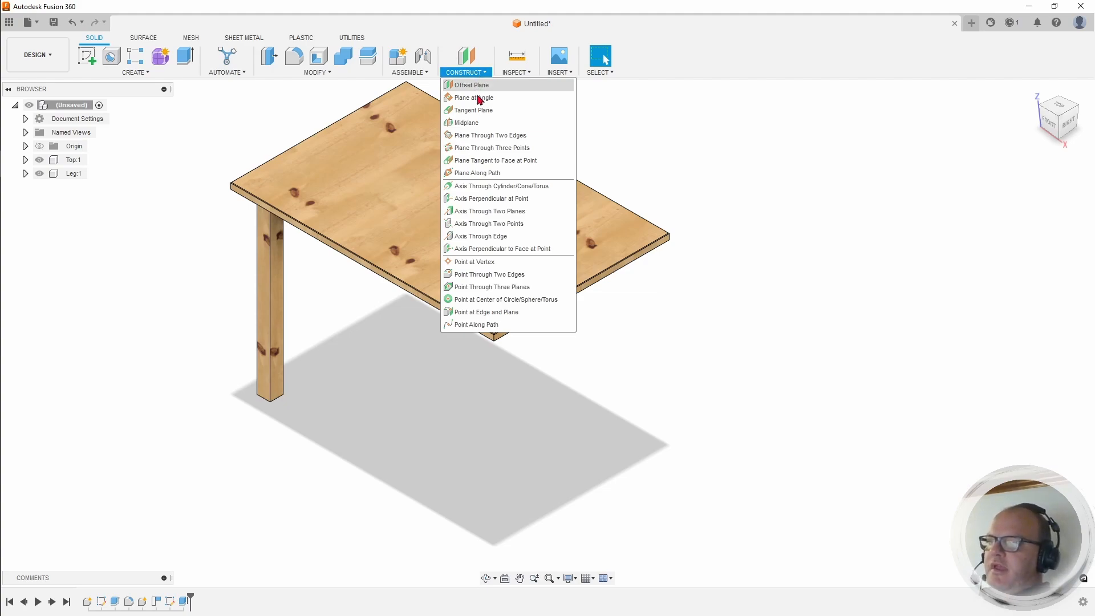
Step: Create a midplane between the tabletop's front and back long faces
left_click(482, 122)
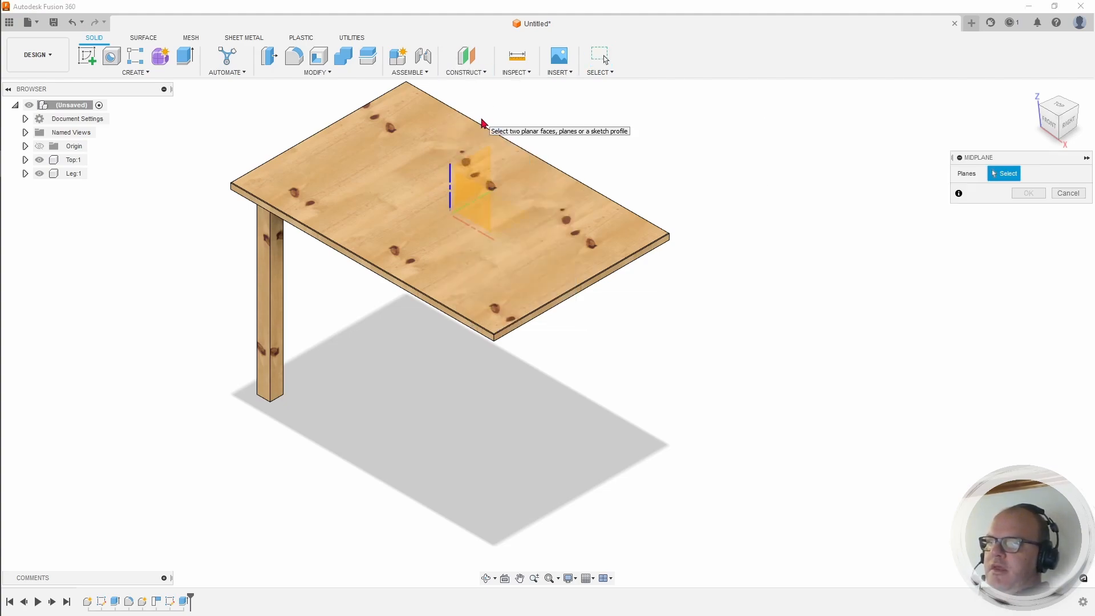
left_click(388, 280)
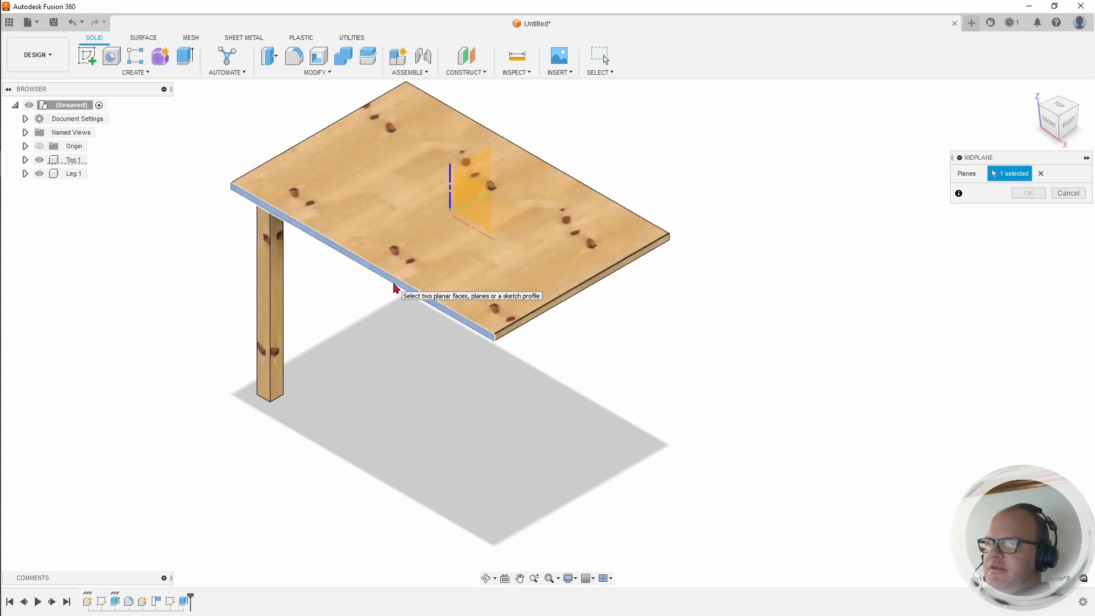
left_click_drag(1064, 114, 653, 218)
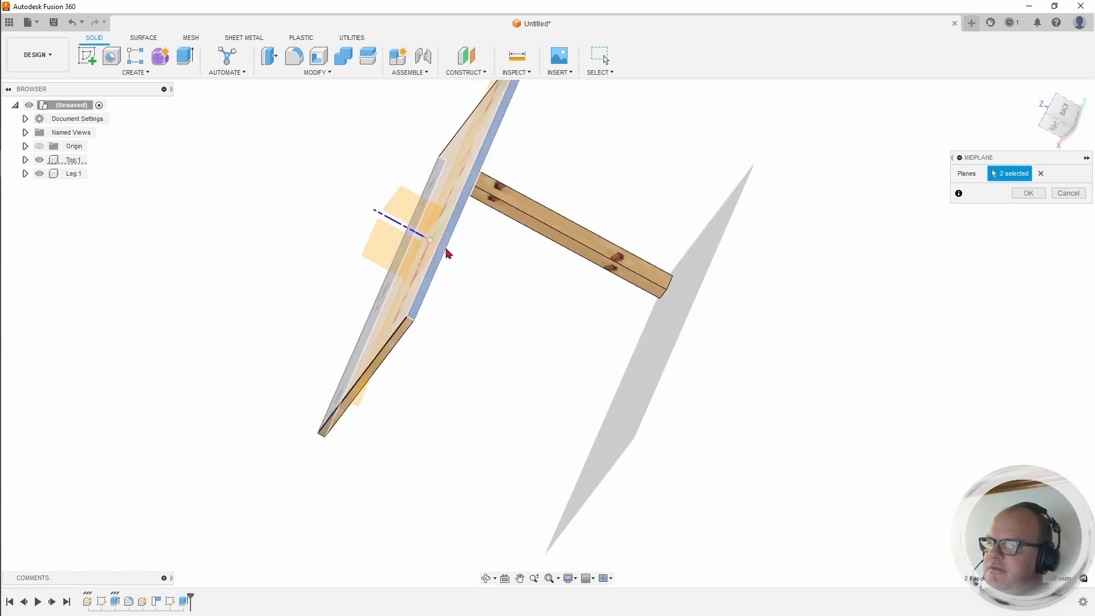
left_click(1029, 195)
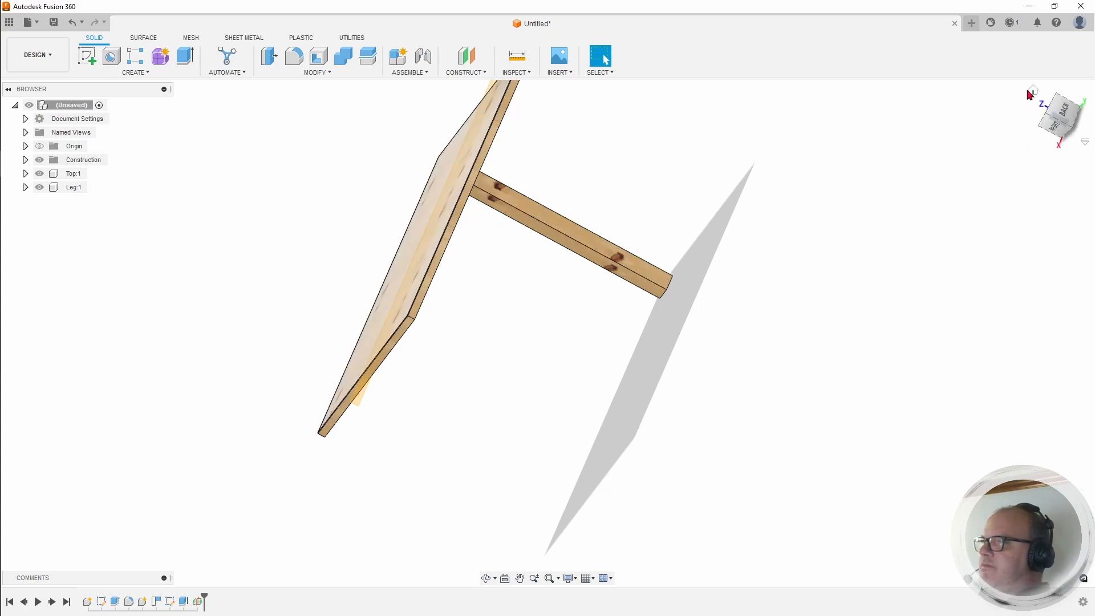
Step: Stretch the new midplane so it extends above and below the tabletop
left_click(1032, 91)
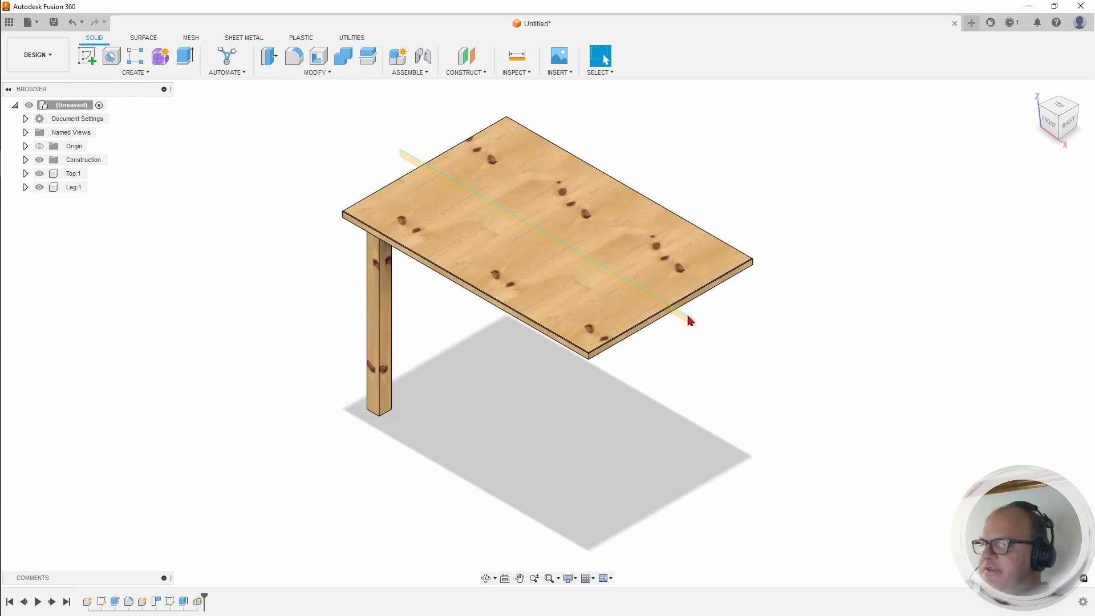
left_click_drag(688, 317, 715, 204)
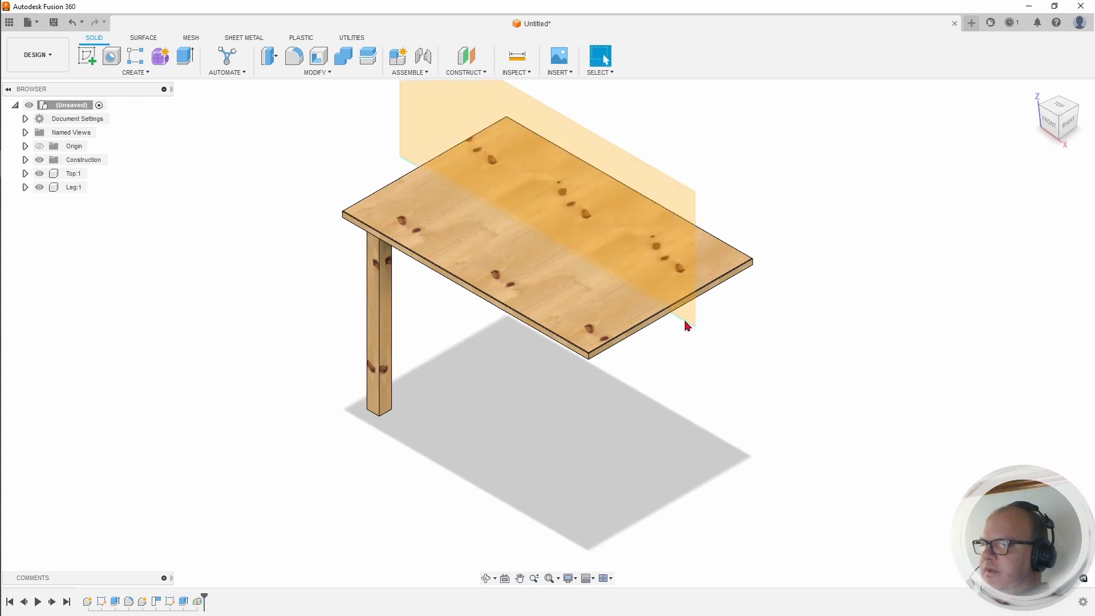
left_click_drag(687, 332, 680, 378)
key("Escape")
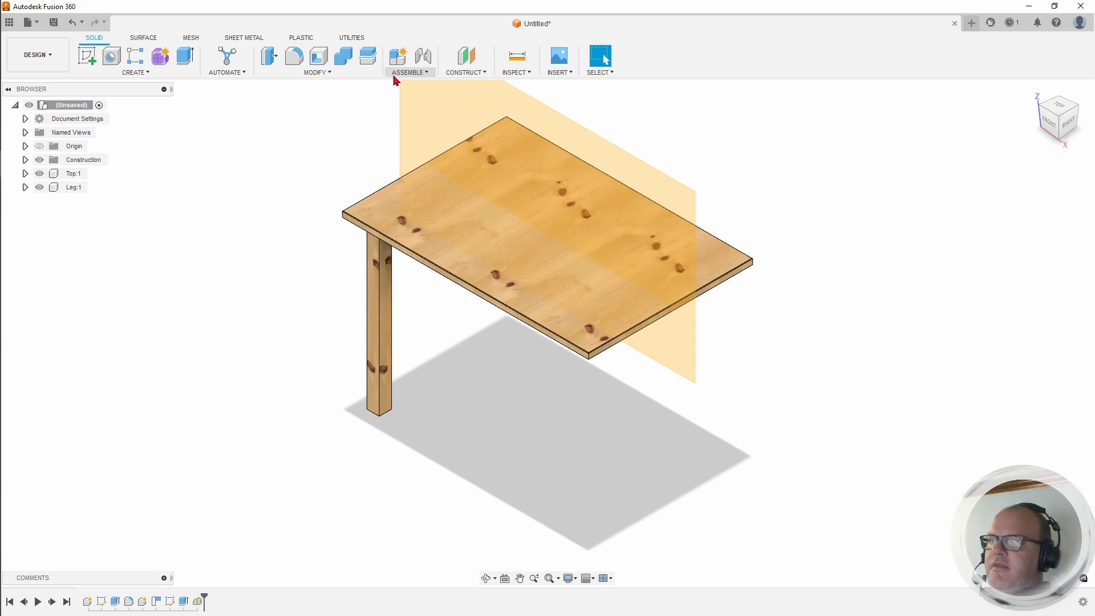
Step: Create a second midplane between the tabletop's two short end faces
left_click(465, 72)
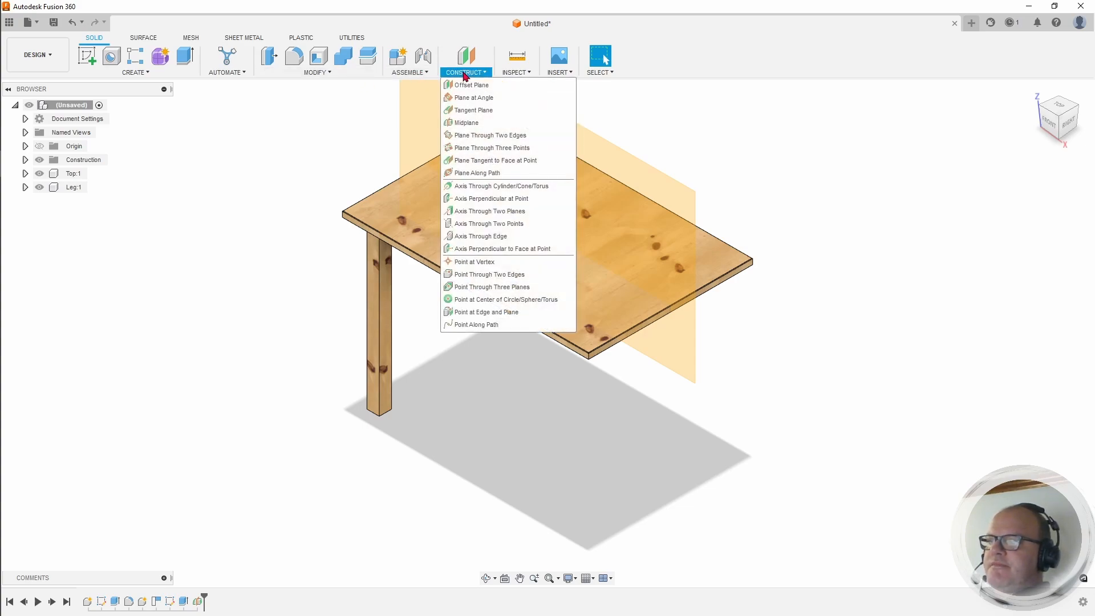
left_click(466, 122)
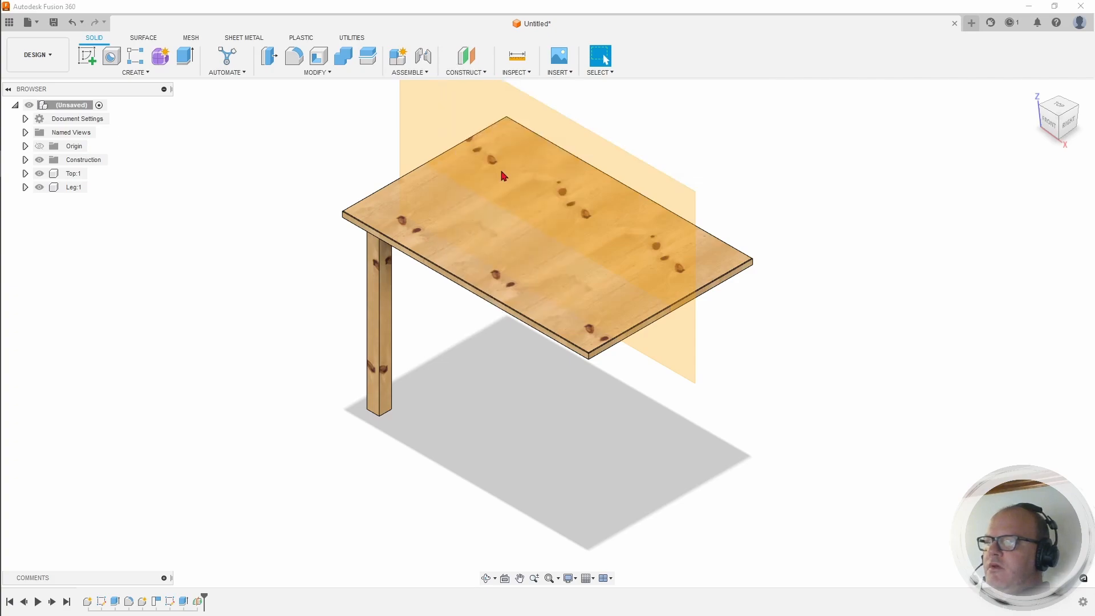
left_click(612, 349)
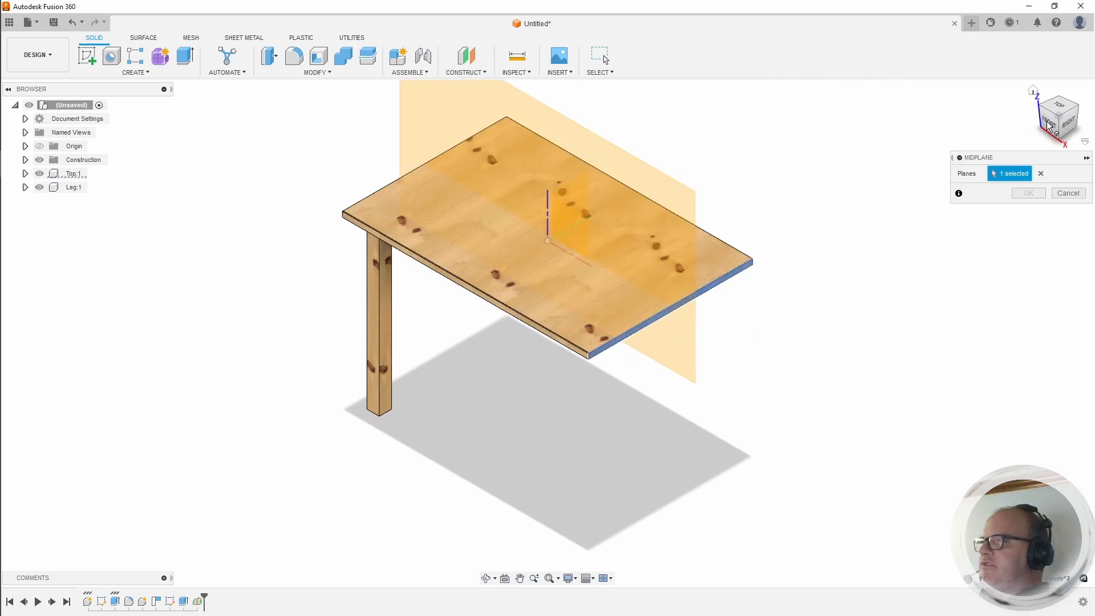
mouse_move(1050, 126)
left_mouse_down()
mouse_move(1065, 132)
mouse_move(1055, 123)
left_mouse_up()
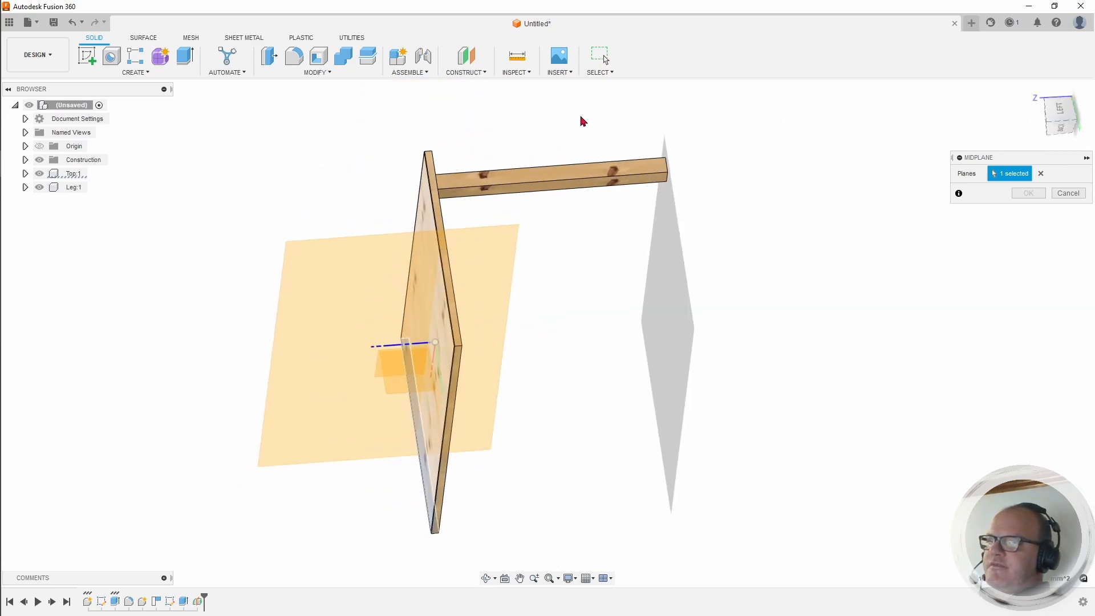
left_click(439, 181)
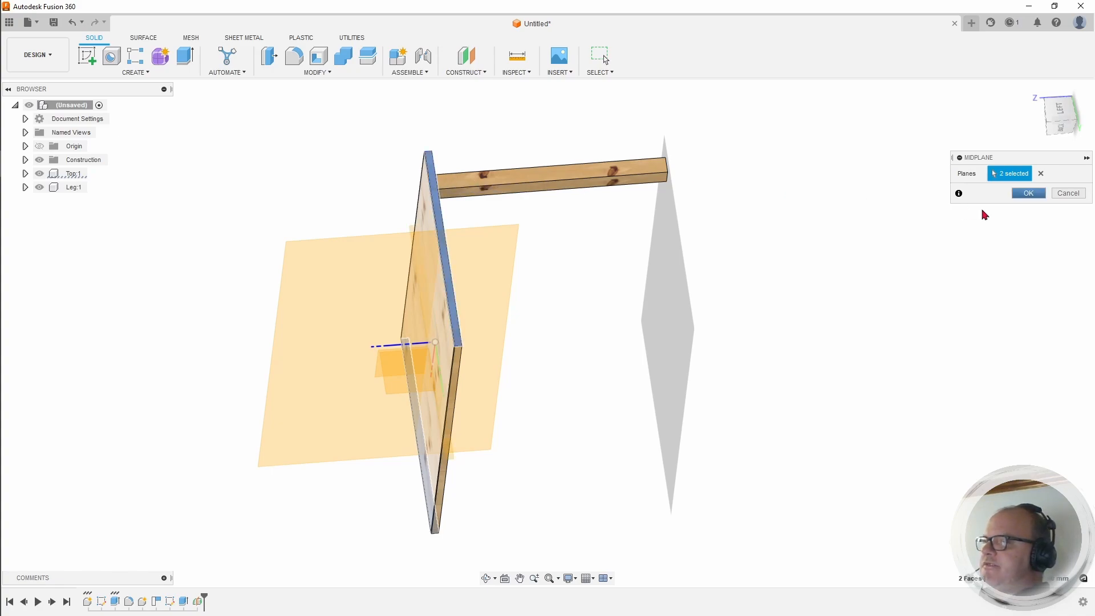
left_click(1021, 195)
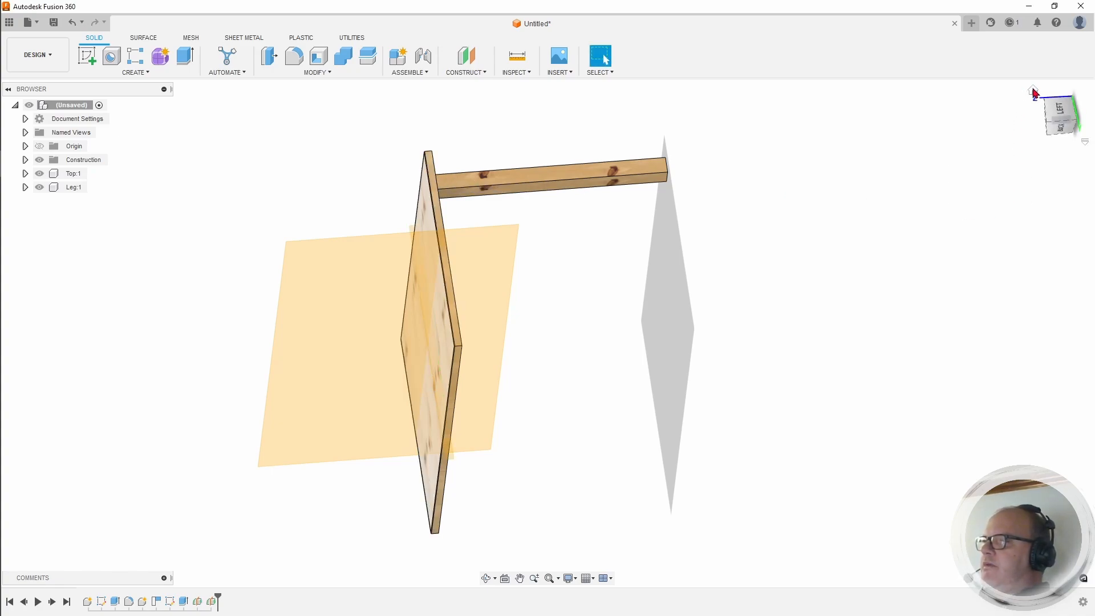
Step: Enlarge the second midplane upward and below the tabletop
left_click(1034, 91)
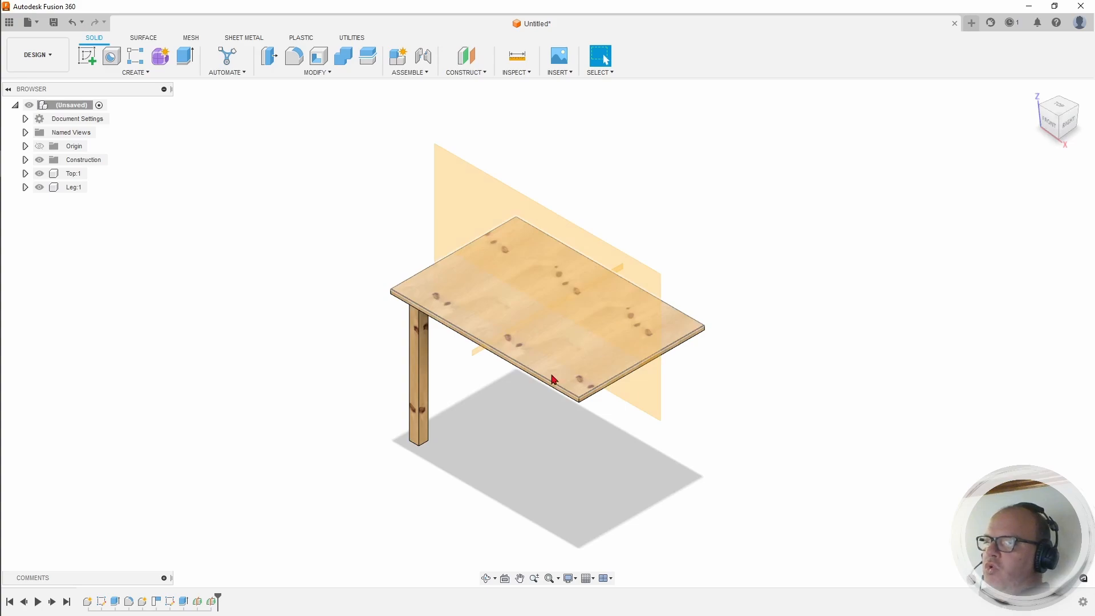
scroll(536, 356, "up", 8)
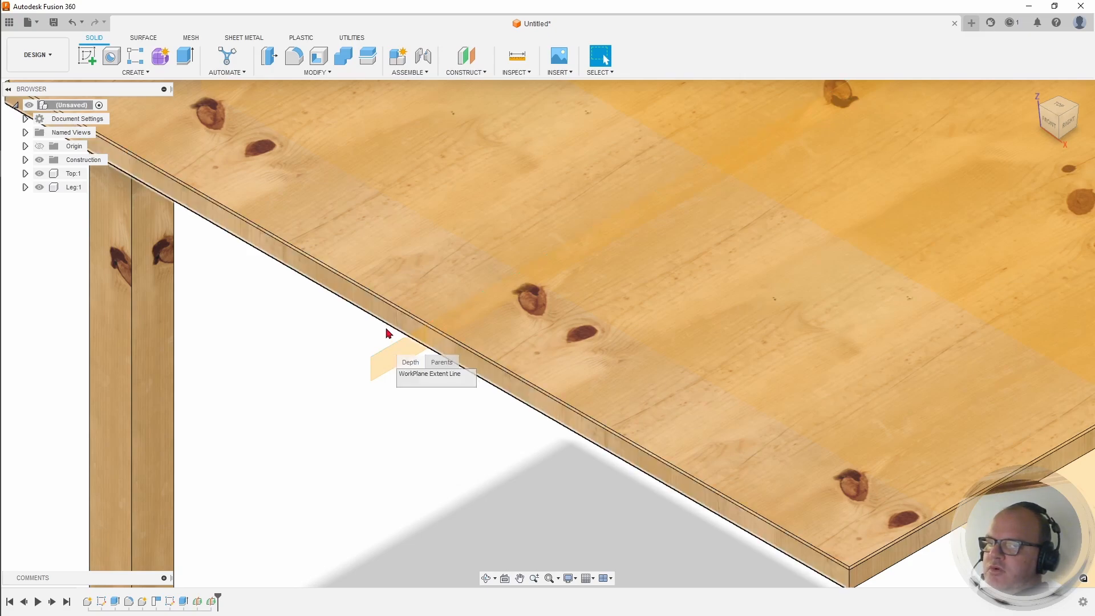
left_click_drag(389, 348, 408, 203)
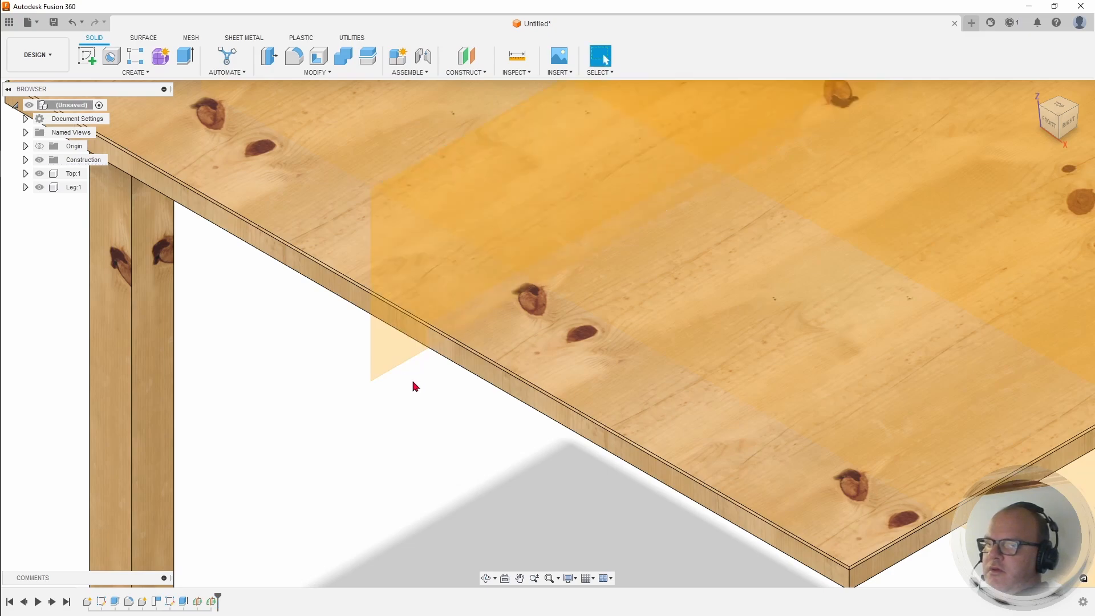
left_click_drag(401, 369, 405, 530)
scroll(484, 408, "down", 10)
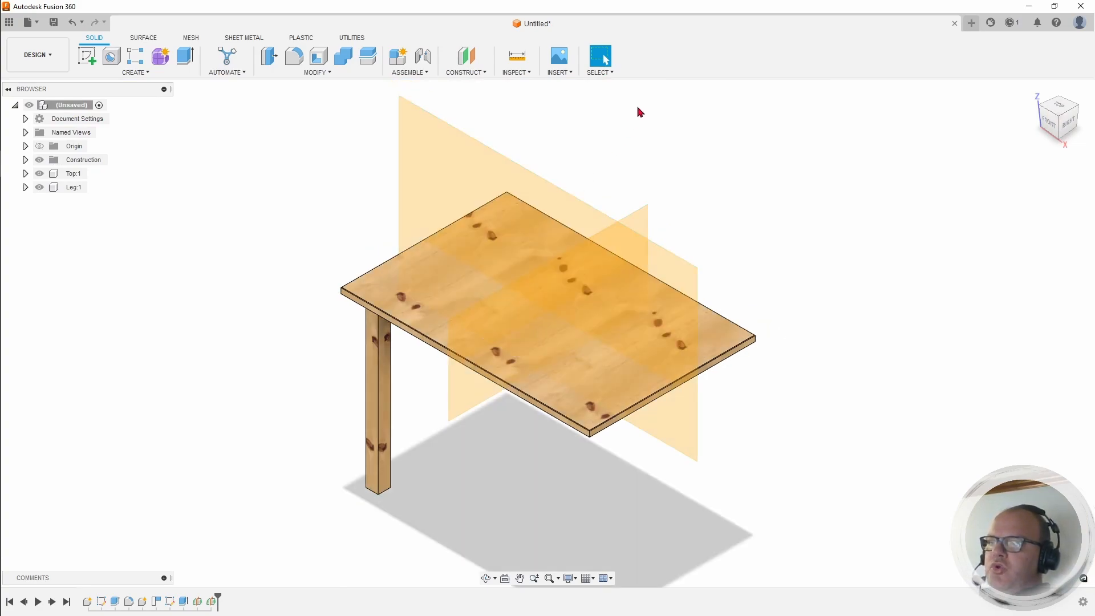
Step: Mirror the Leg component across the crosswise midplane to add a second leg
left_click(146, 79)
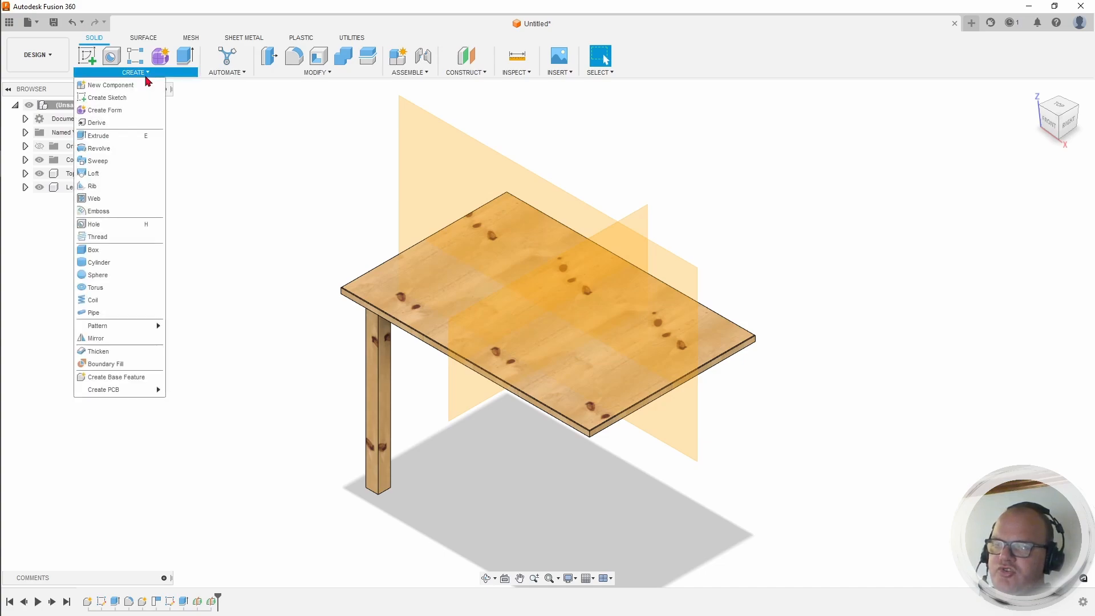
left_click(97, 339)
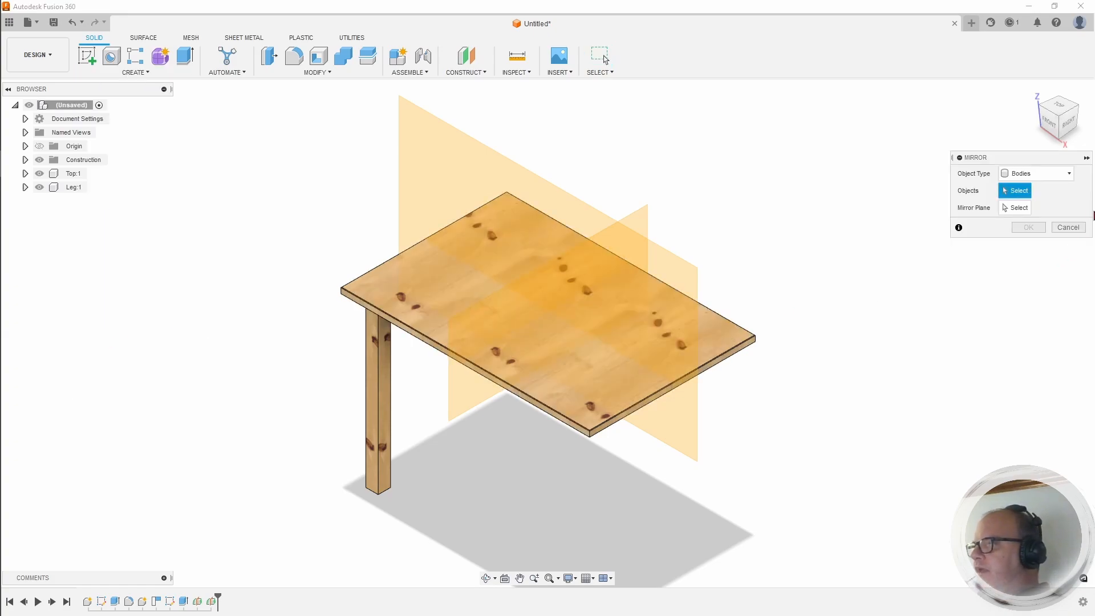
left_click(1051, 174)
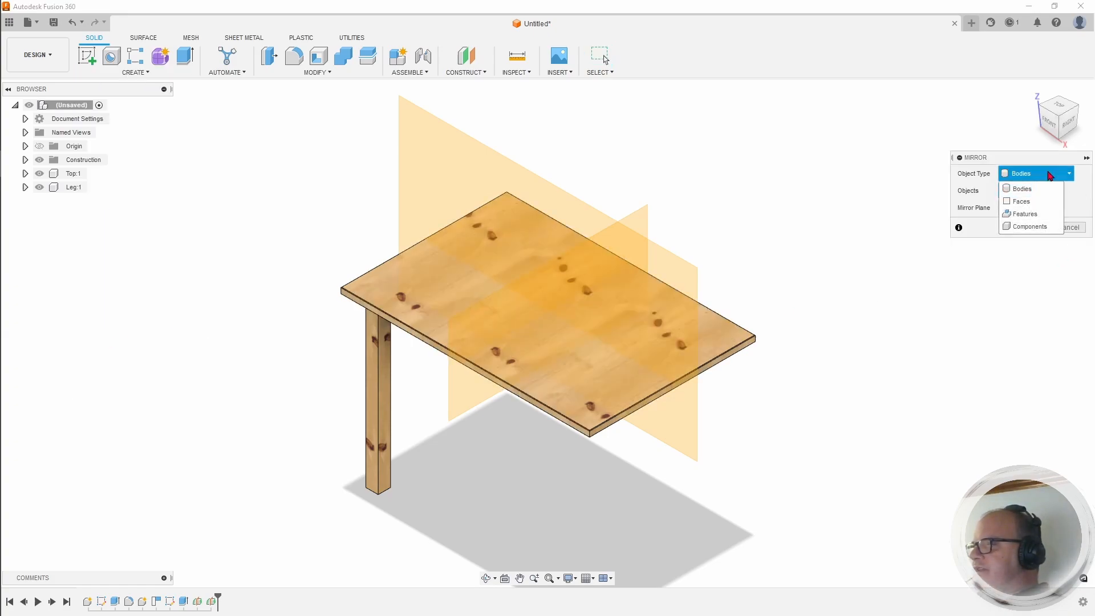
left_click(1036, 227)
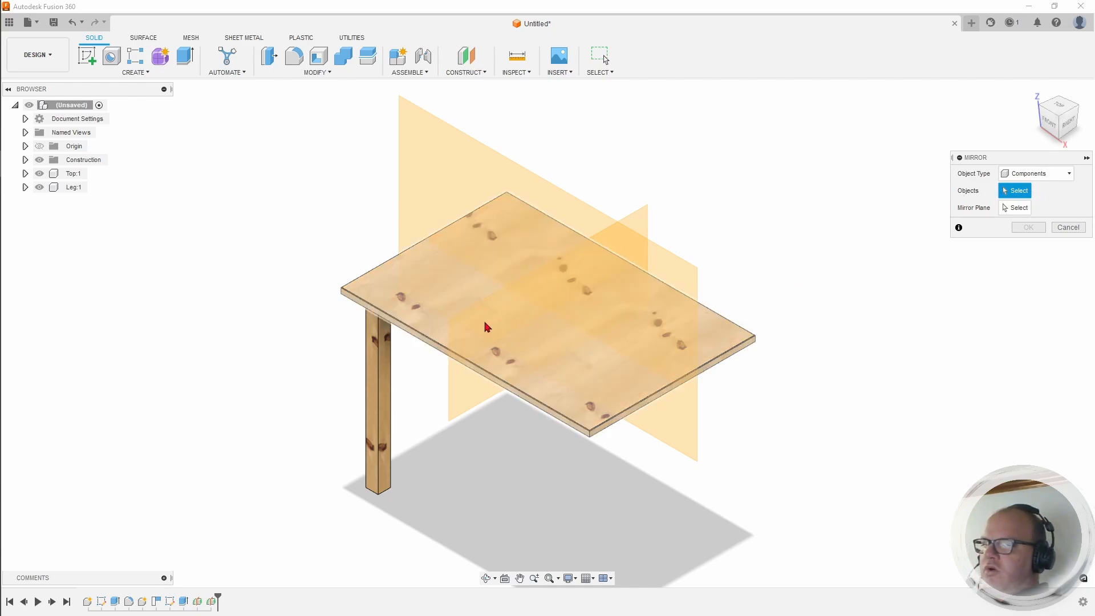
left_click(385, 369)
left_click(385, 370)
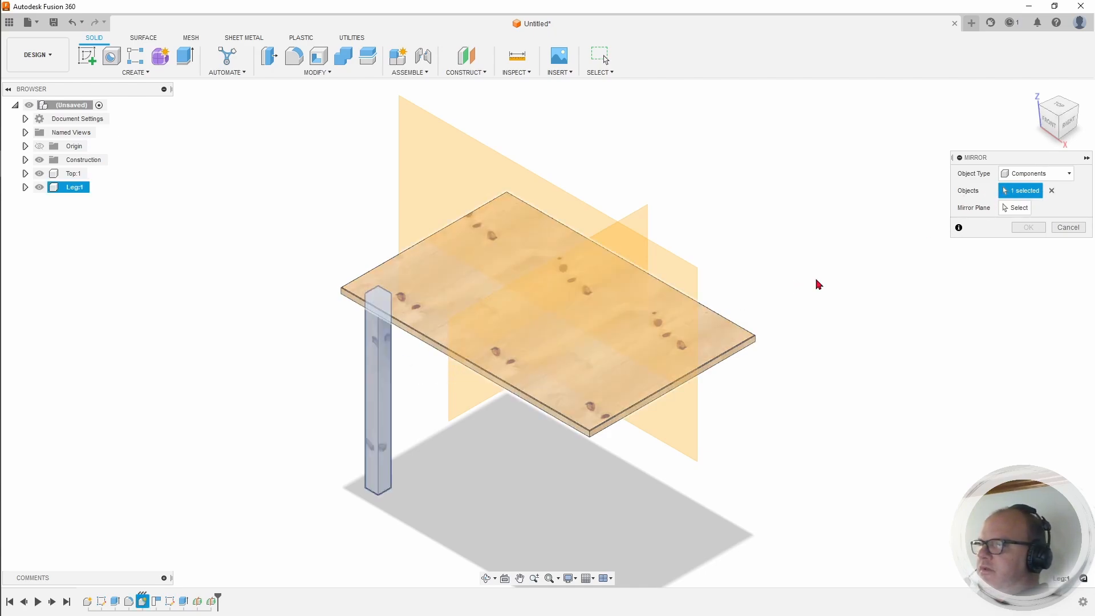
left_click(1014, 208)
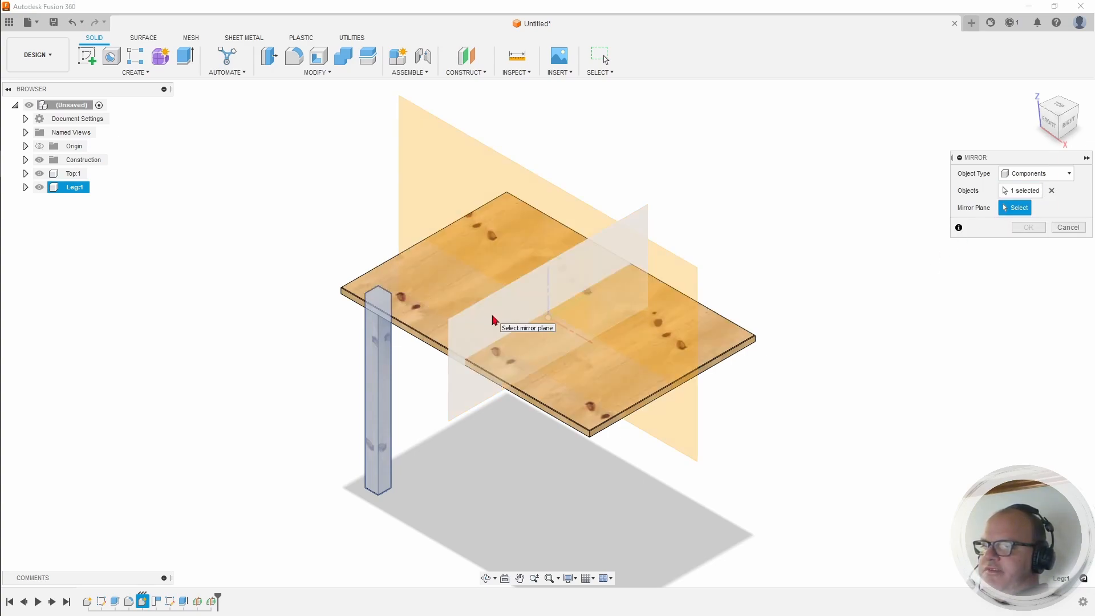
left_click(492, 317)
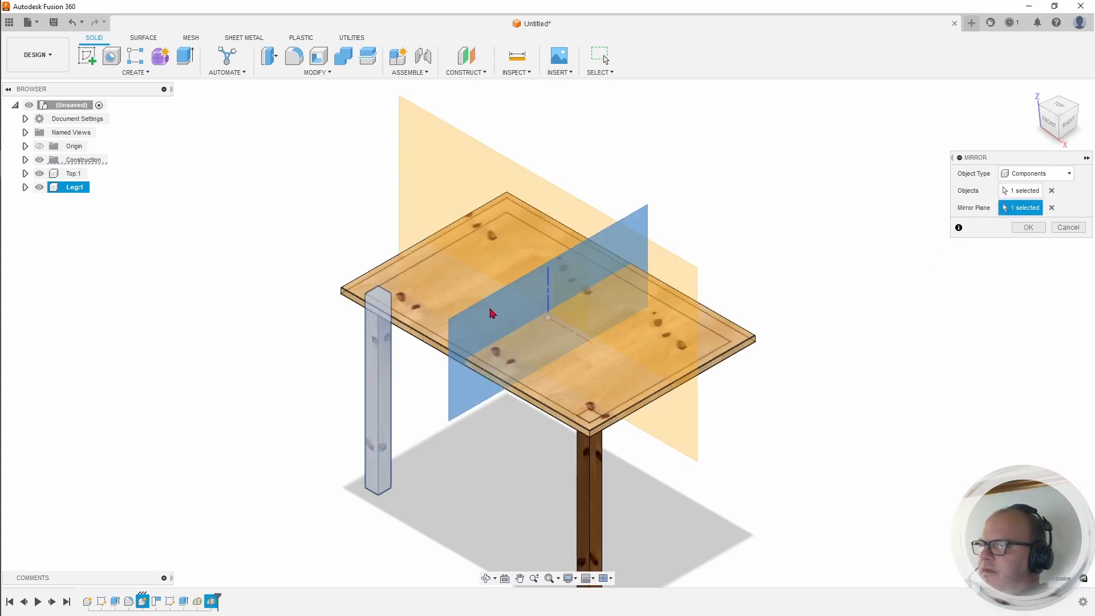
left_click(1028, 229)
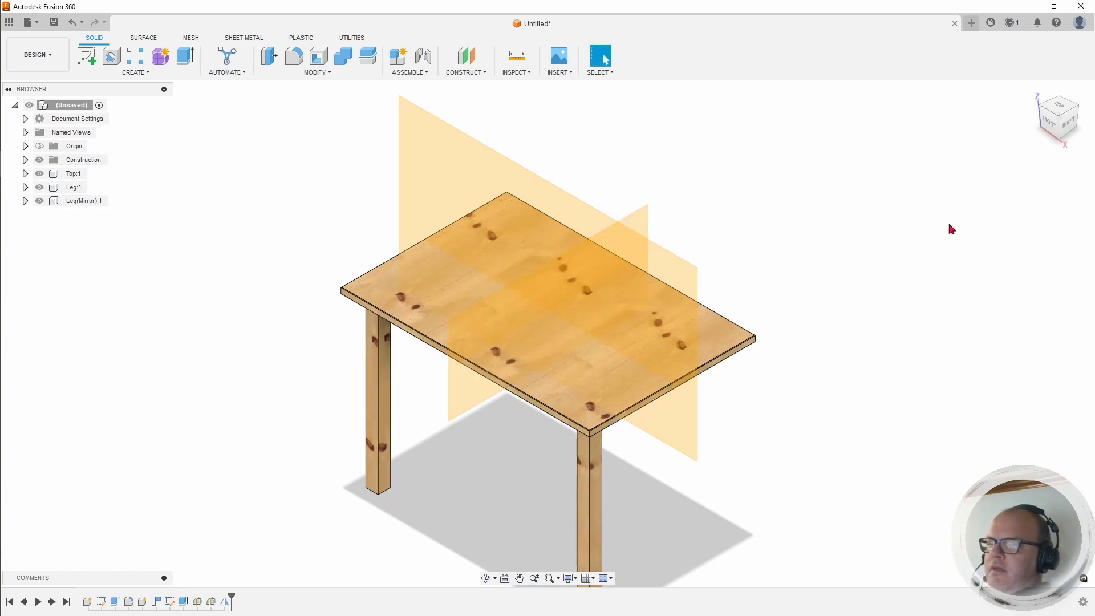
Step: Mirror both leg components across the vertical centre plane, creating two more legs
left_click(129, 73)
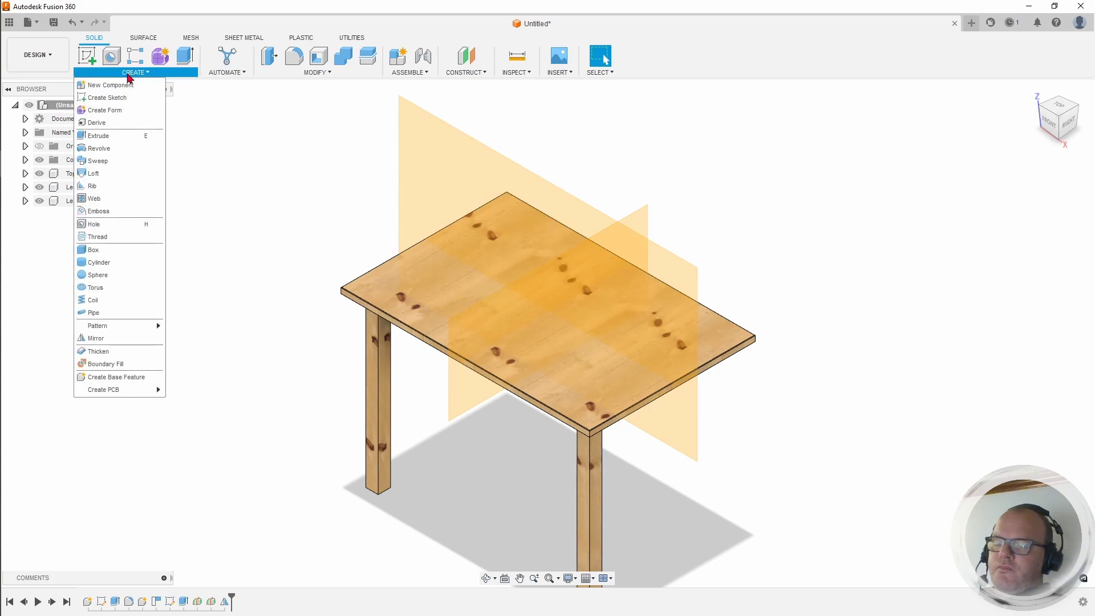
left_click(108, 339)
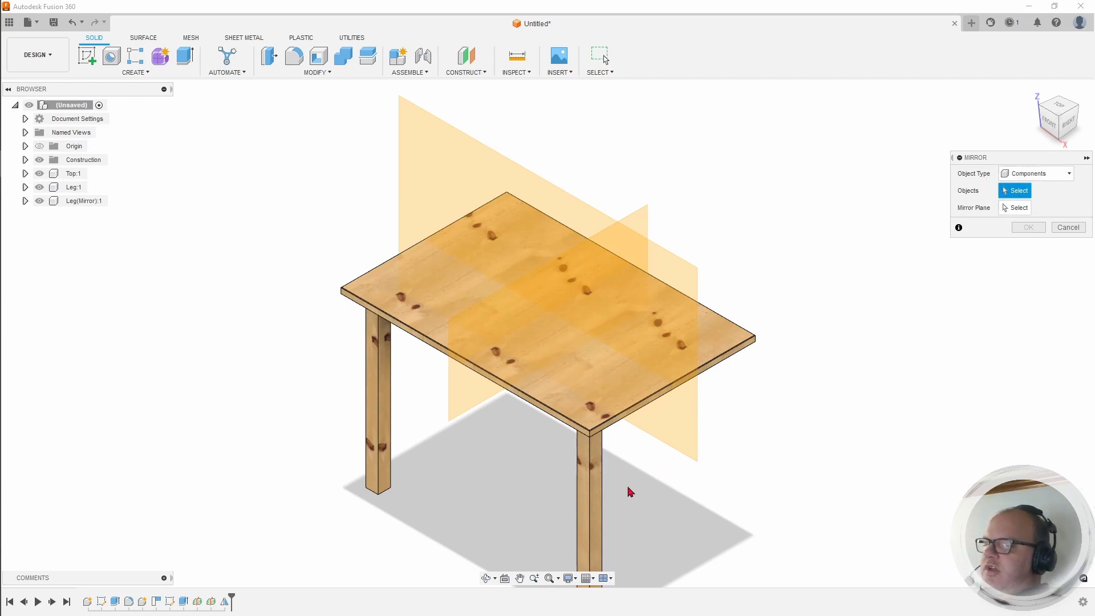
left_click(599, 492)
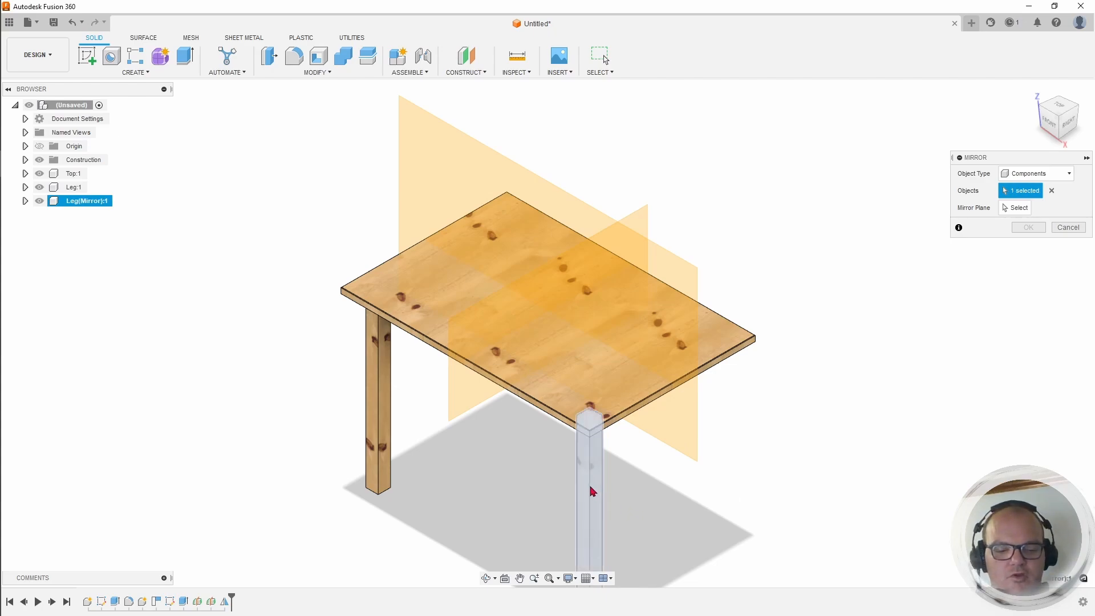
left_click(381, 423)
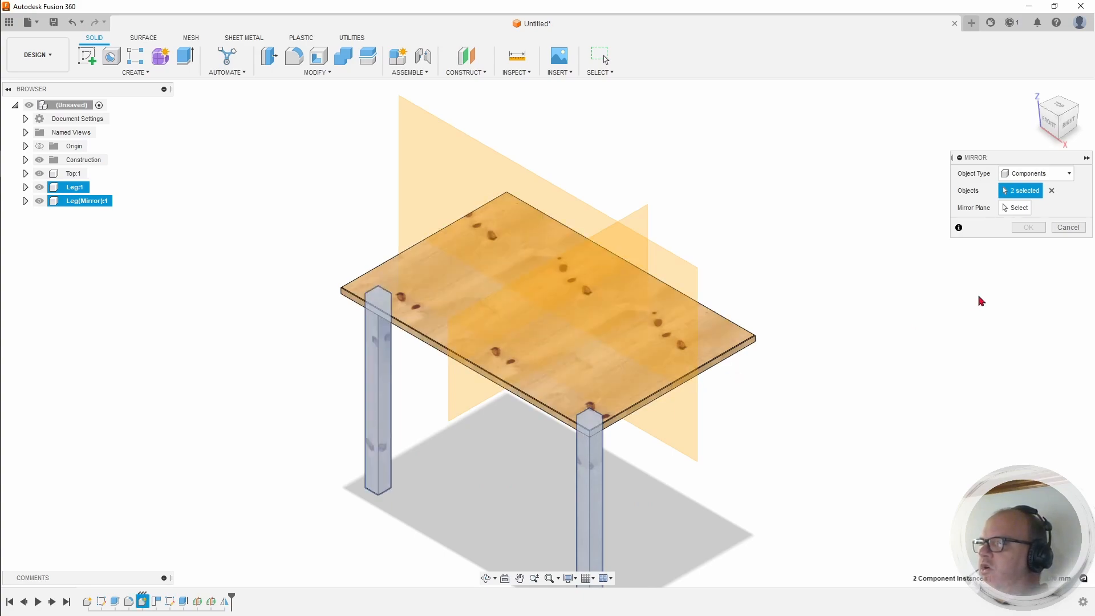
left_click(1011, 208)
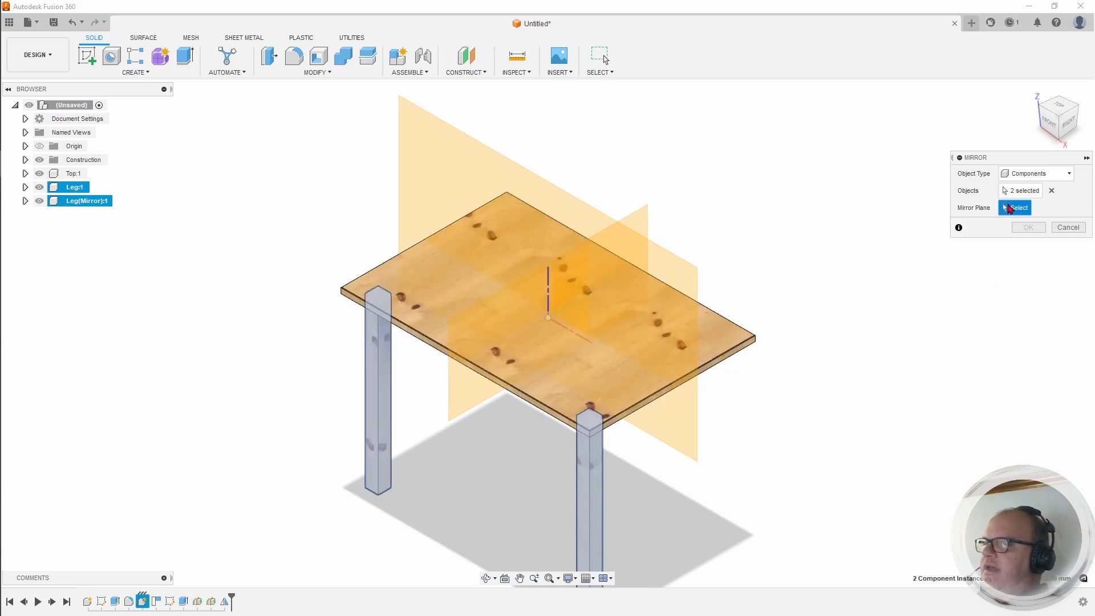
left_click(469, 166)
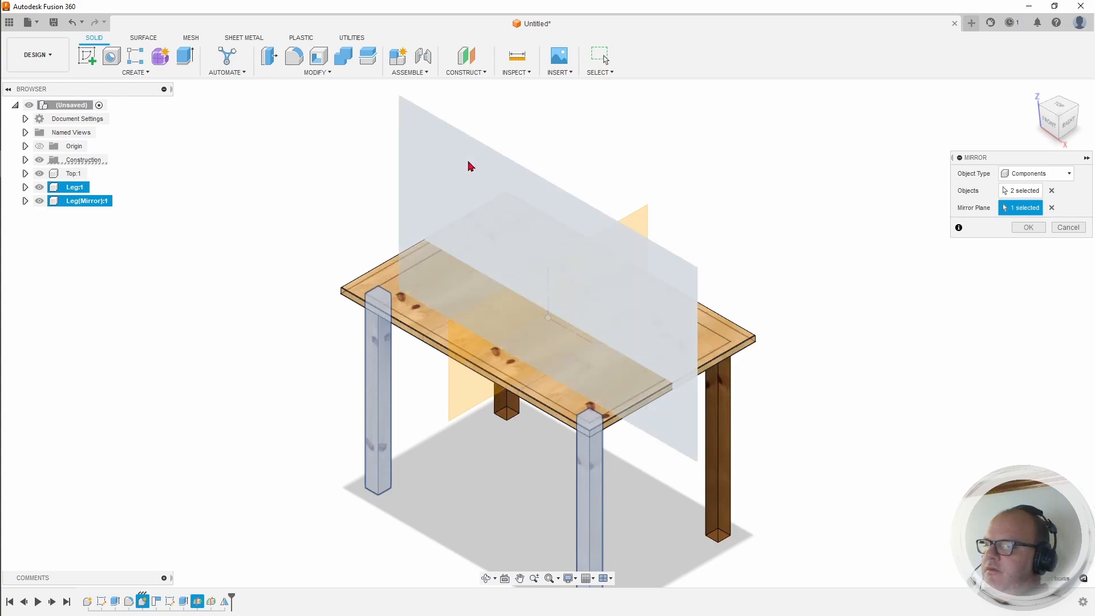
left_click(1029, 227)
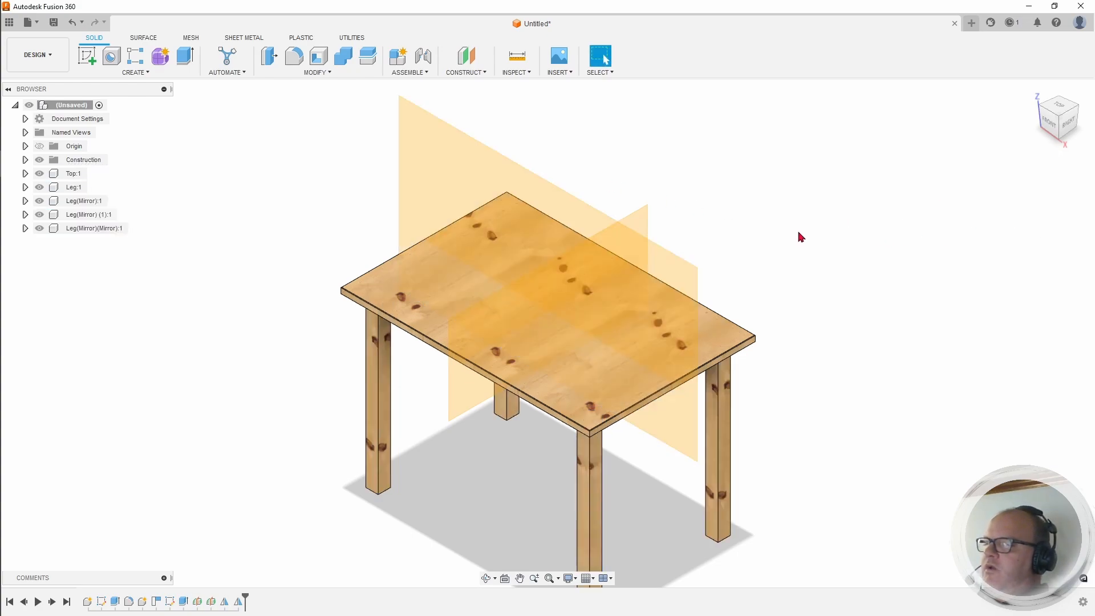
middle_click_drag(870, 350, 838, 243)
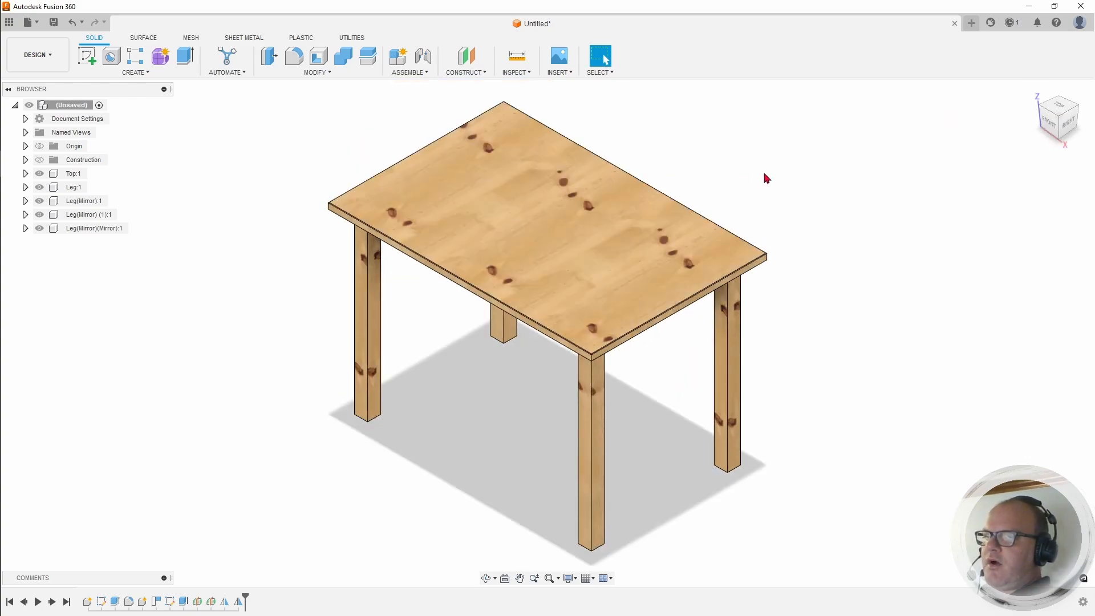
Step: Pan the view to slide the table further into view
middle_click_drag(765, 178, 628, 178)
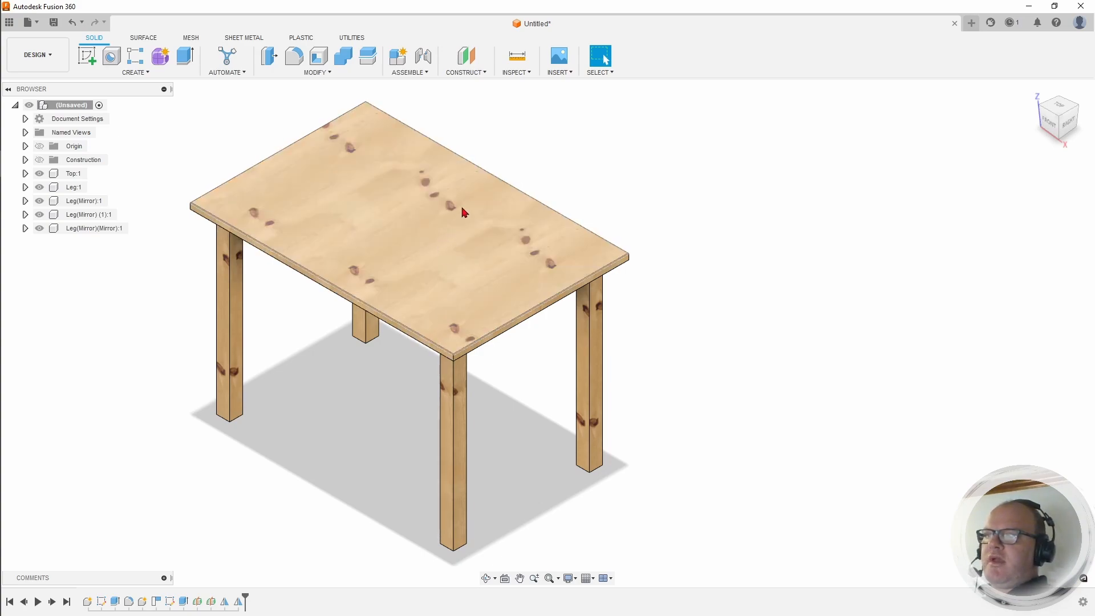
Step: Create a new component under the design root
right_click(73, 107)
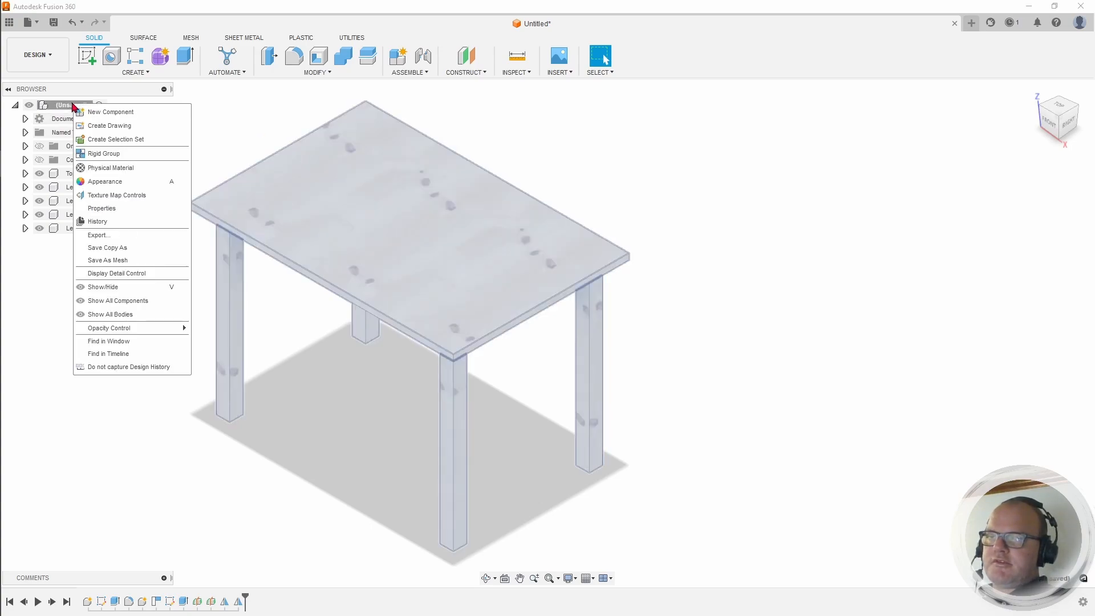
left_click(118, 112)
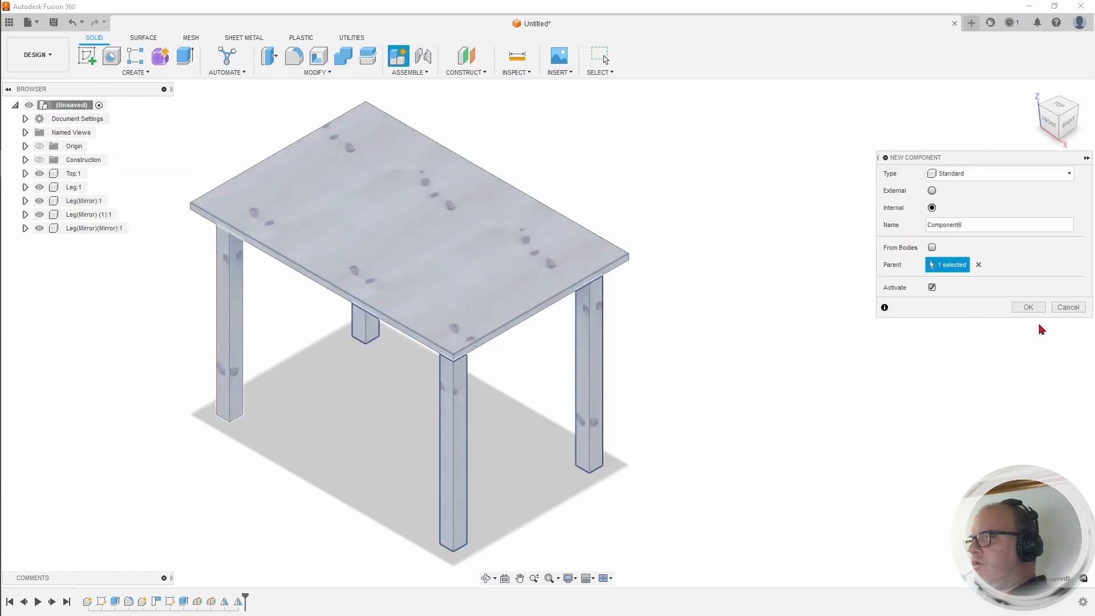
left_click(1029, 308)
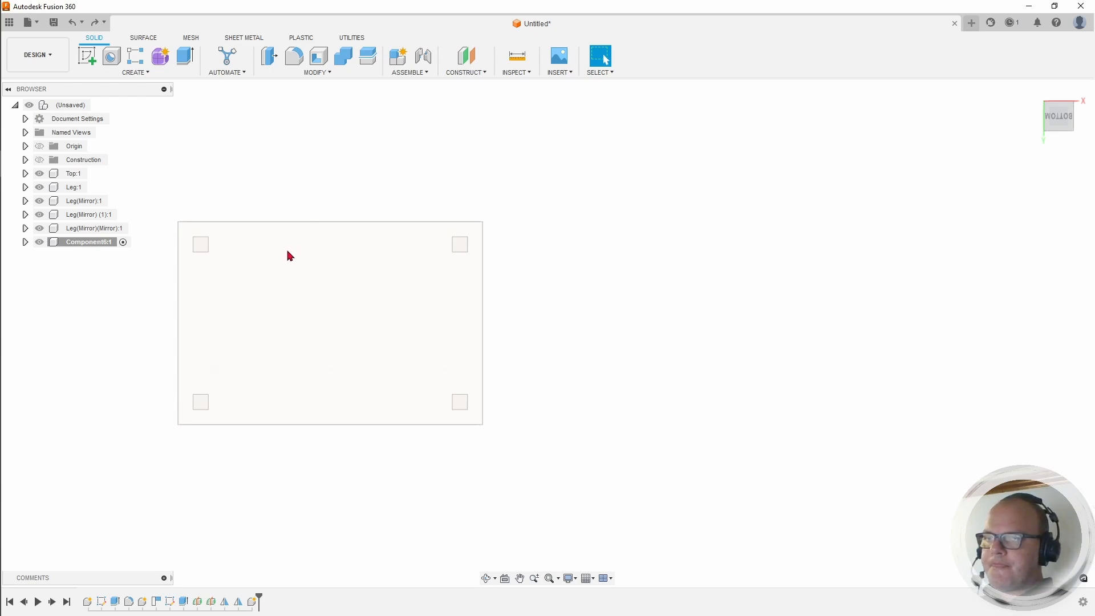
middle_click_drag(286, 249, 378, 251)
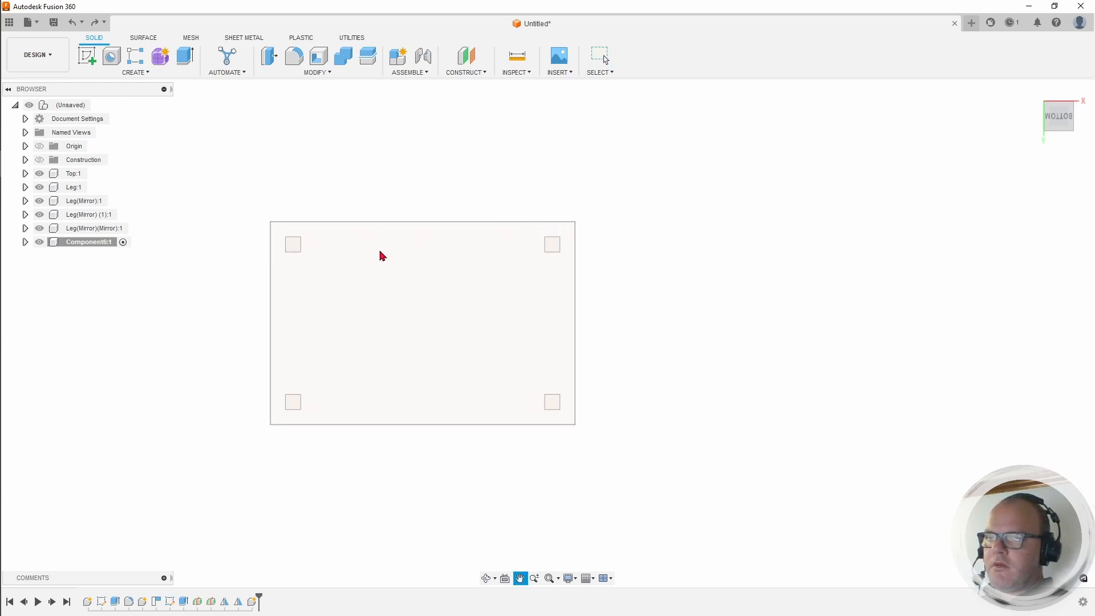
Step: Rename the new component to LongBeam
double_click(93, 243)
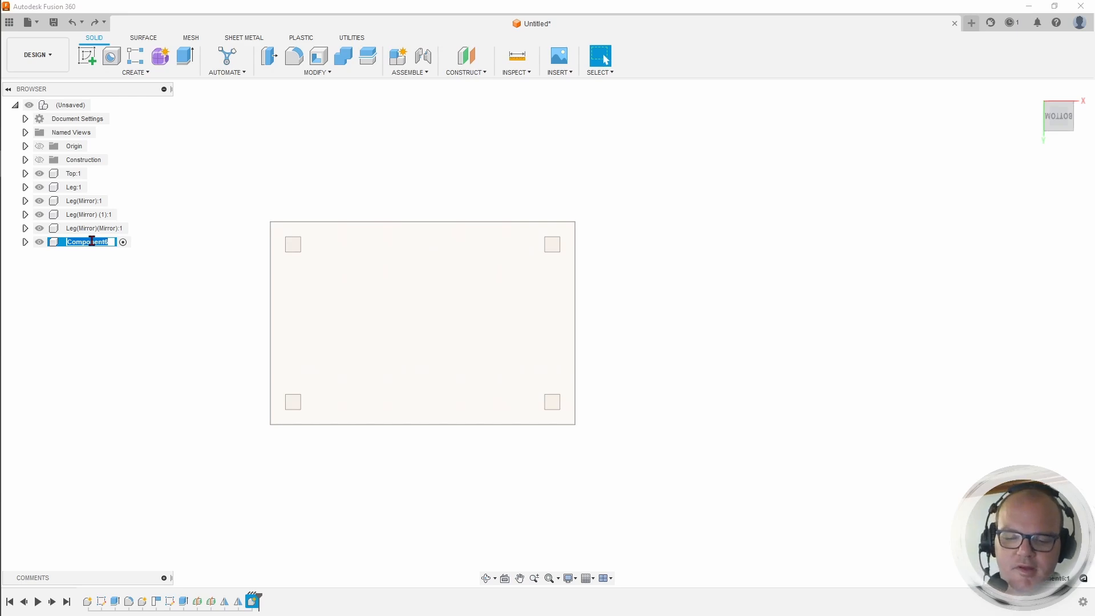
type("LongBeam")
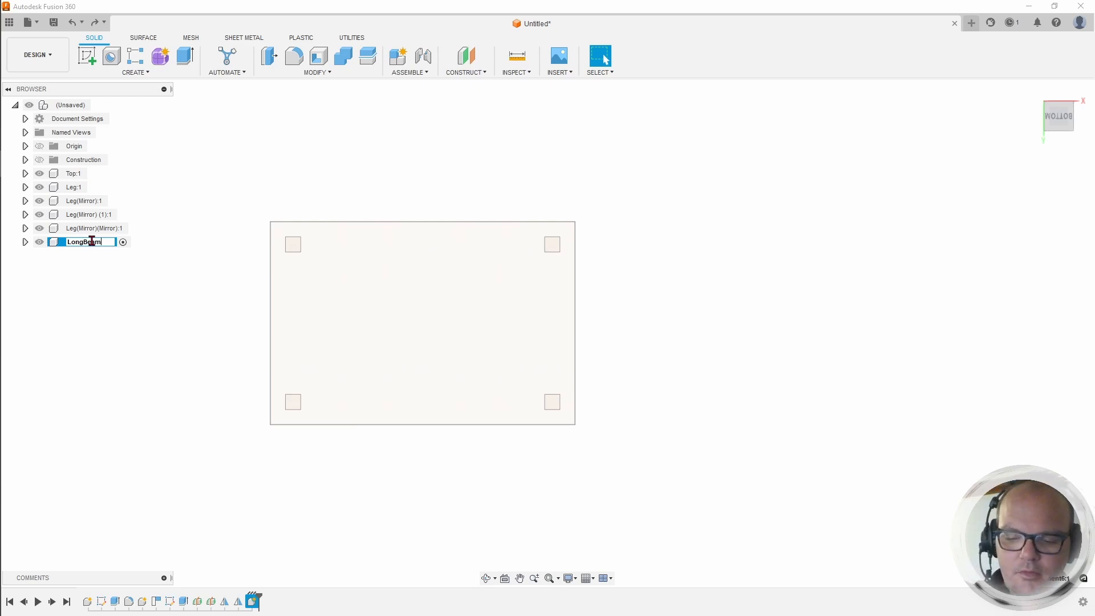
key("Return")
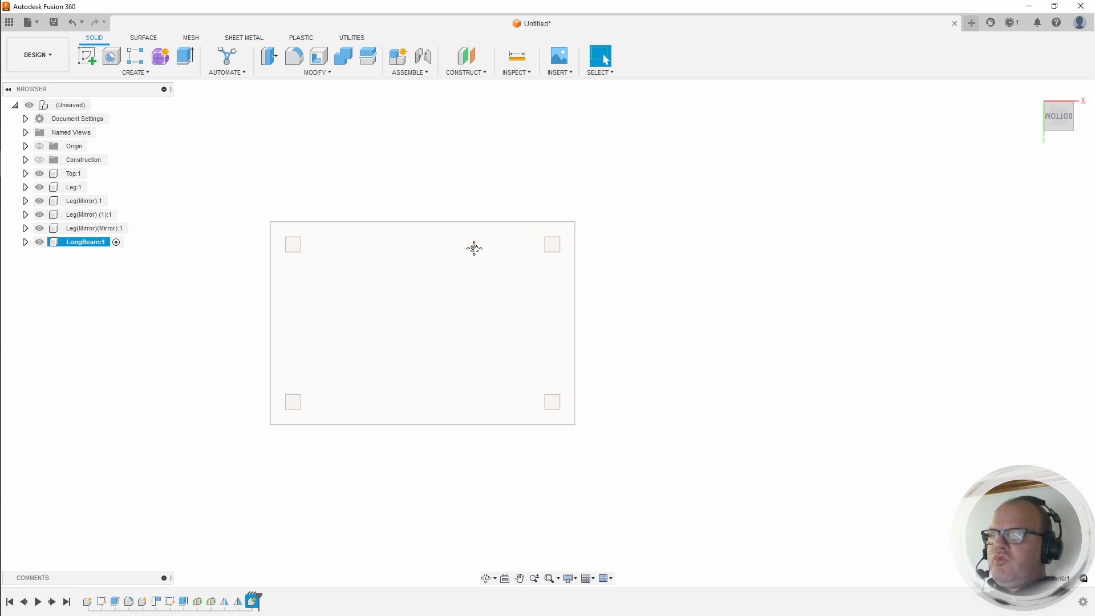
middle_click_drag(474, 247, 413, 289)
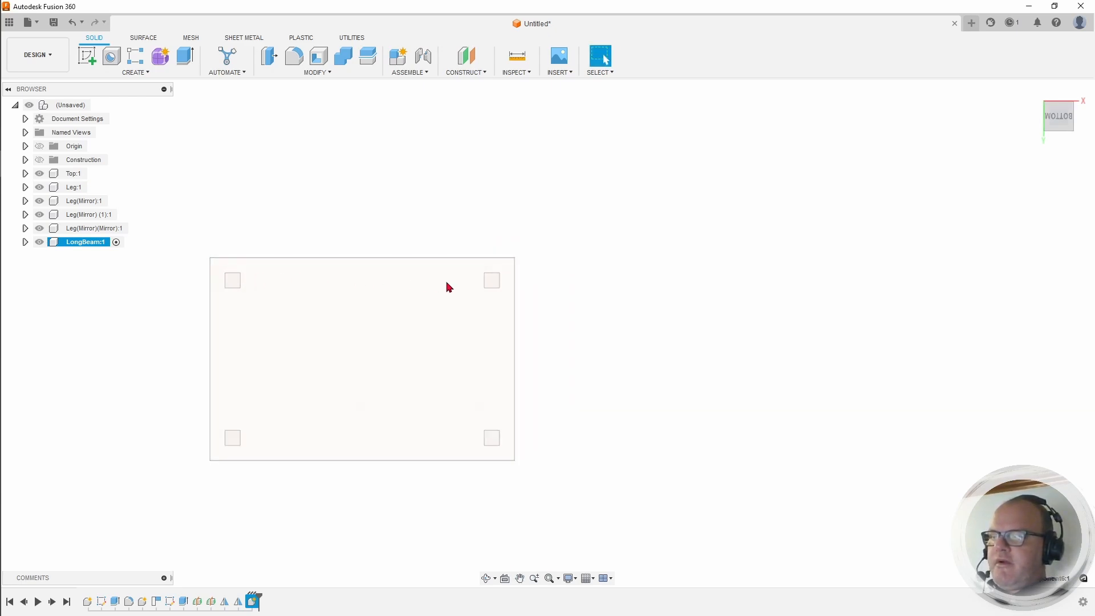
scroll(271, 292, "up", 5)
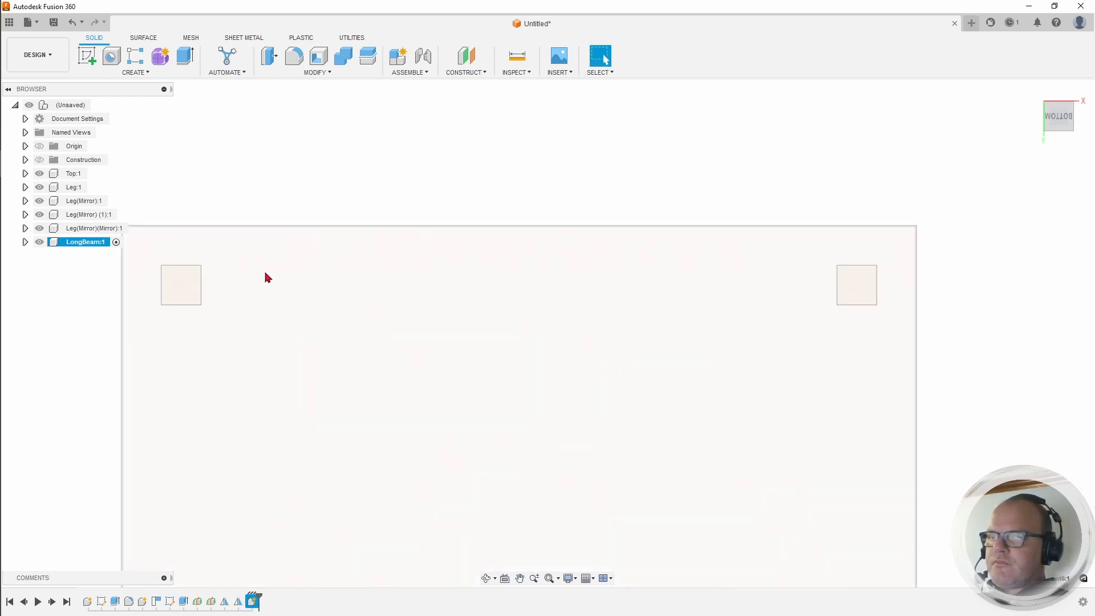
Step: Start a Measure and pick the first leg's inner corner
left_click(516, 57)
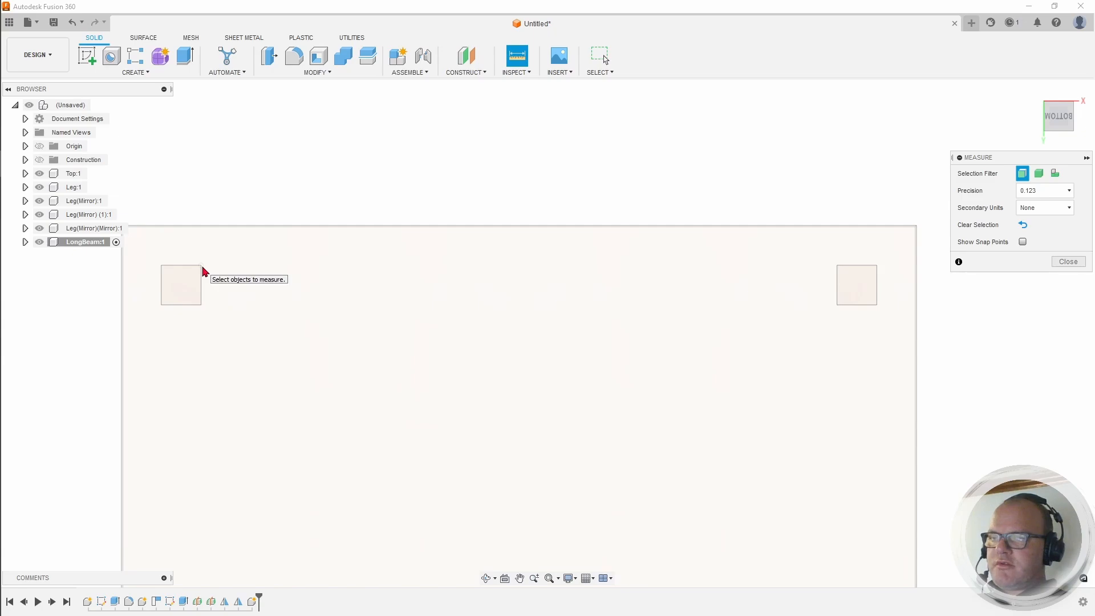
scroll(205, 271, "up", 5)
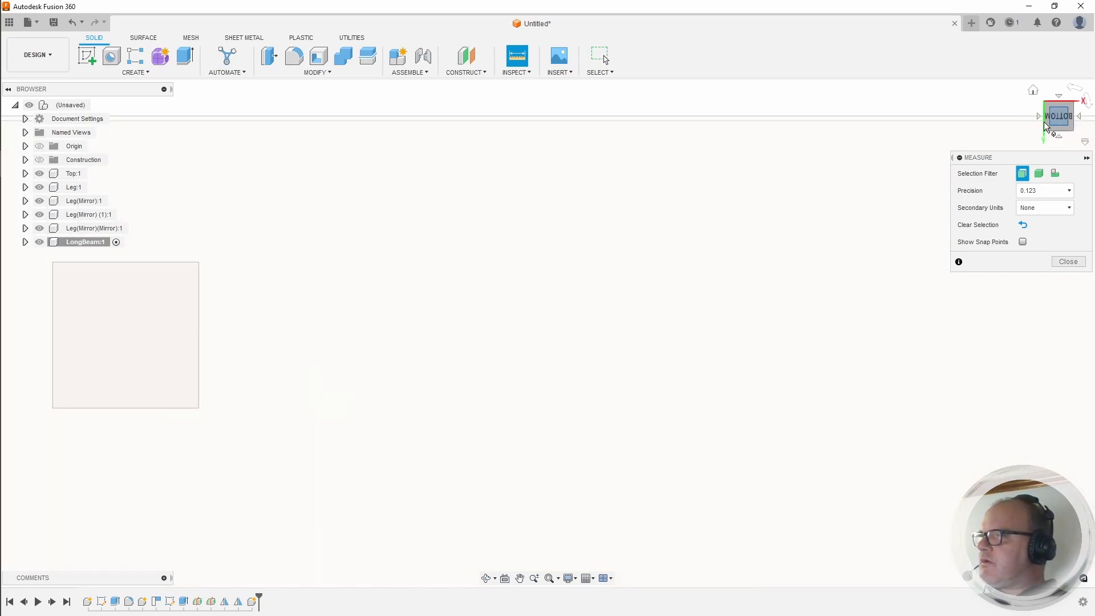
left_click_drag(1058, 117, 1048, 118)
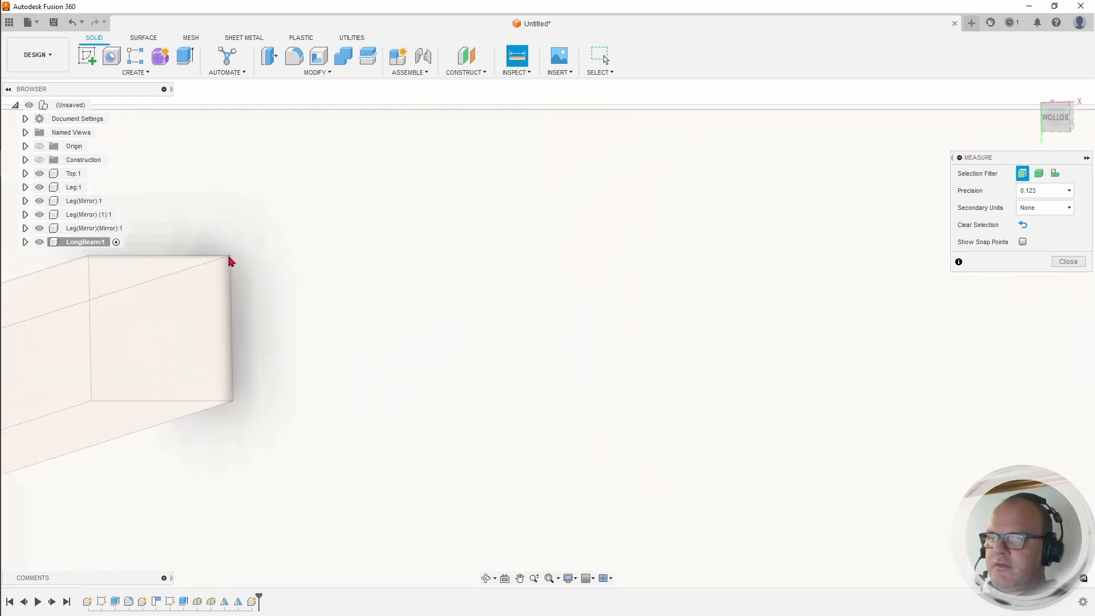
scroll(230, 261, "up", 3)
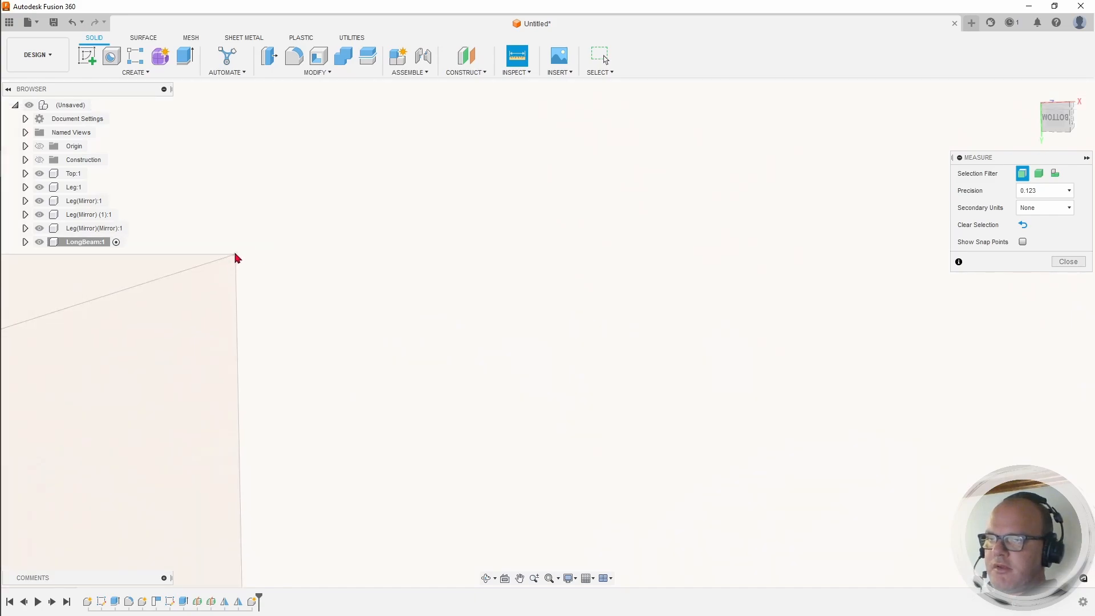
left_click(237, 260)
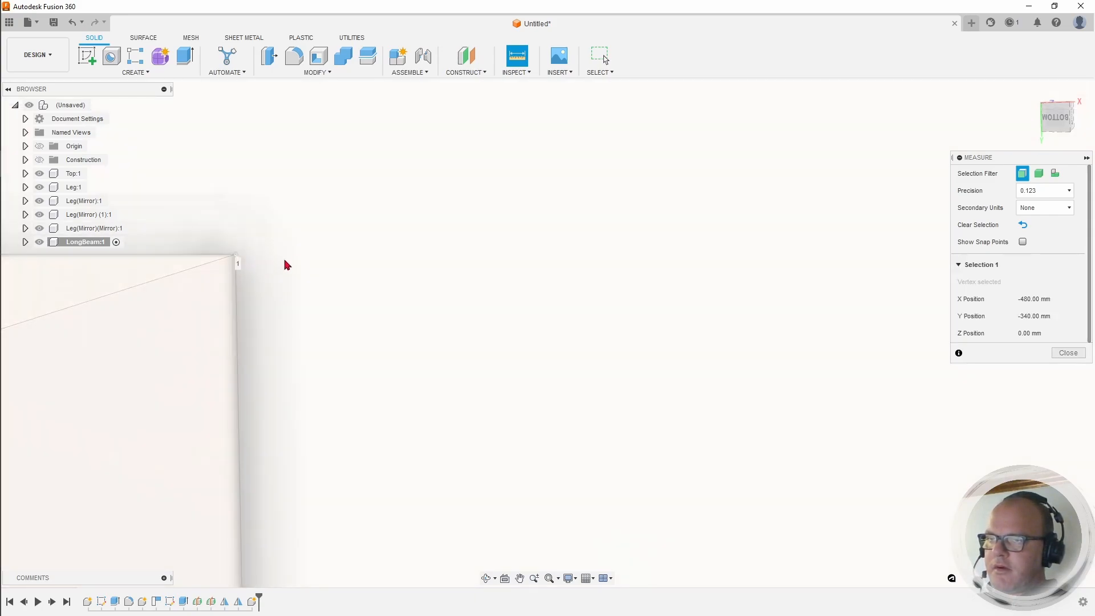
Step: Pick the adjacent leg's corner to read 960 mm, then switch to the Bottom view
scroll(291, 259, "down", 6)
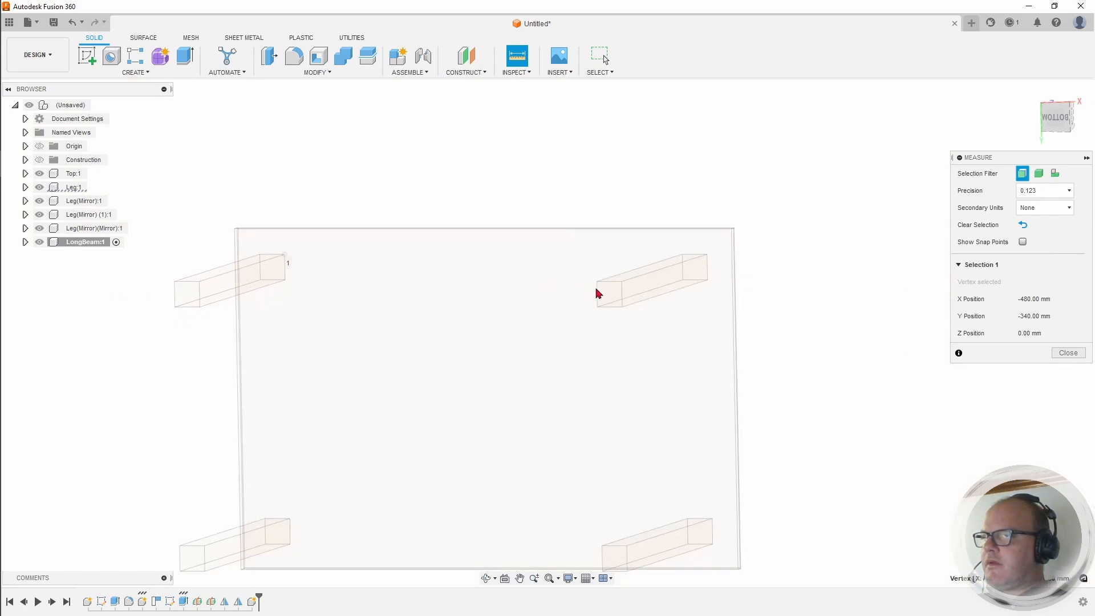
left_click_drag(1053, 125, 1072, 123)
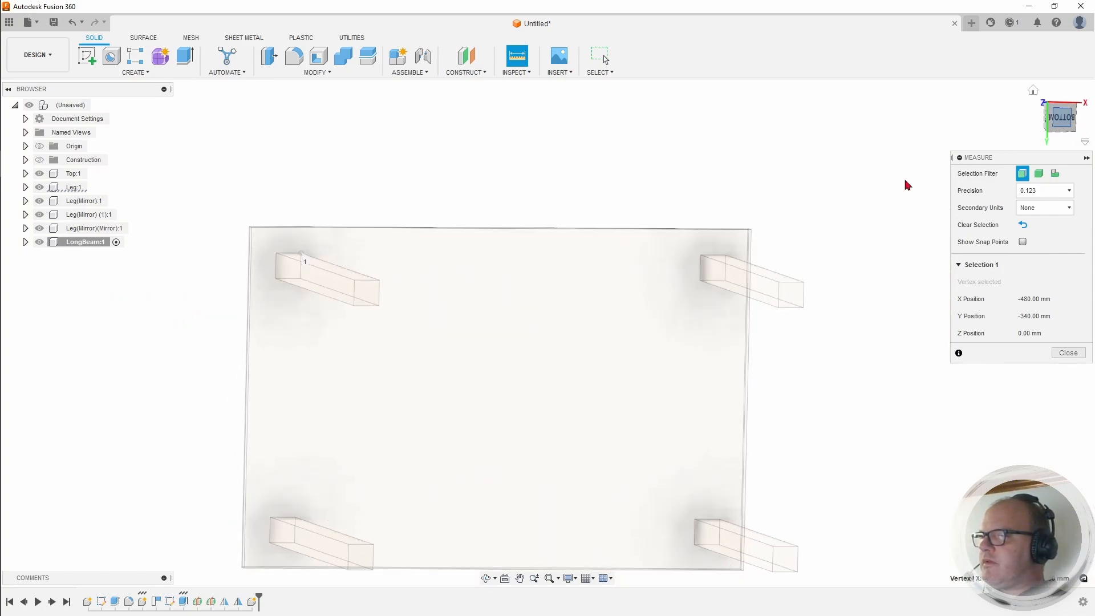
scroll(701, 262, "up", 3)
scroll(684, 266, "up", 4)
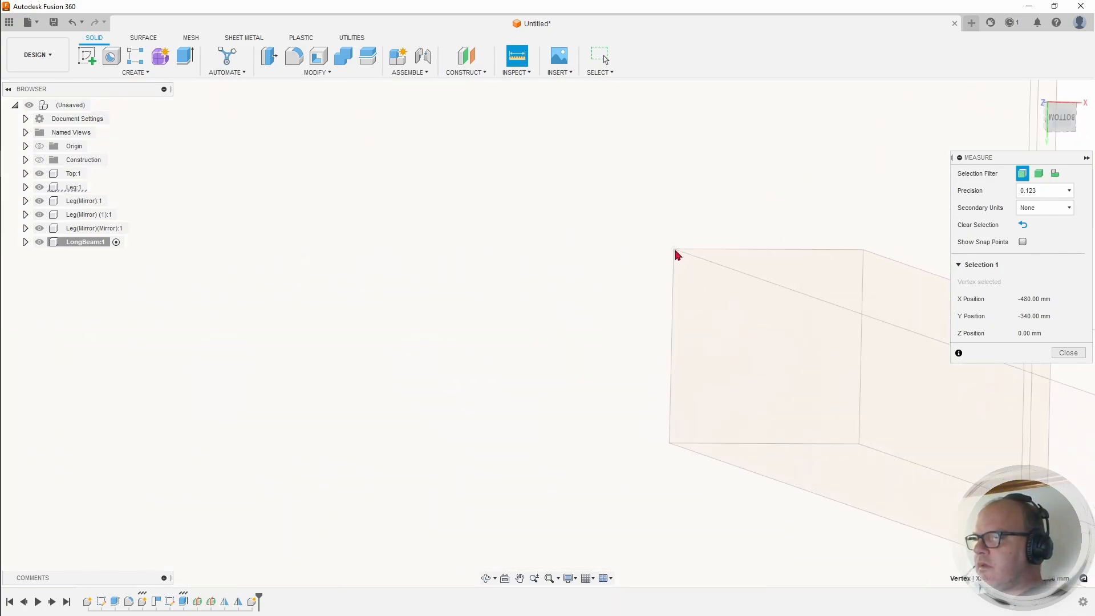
left_click(676, 252)
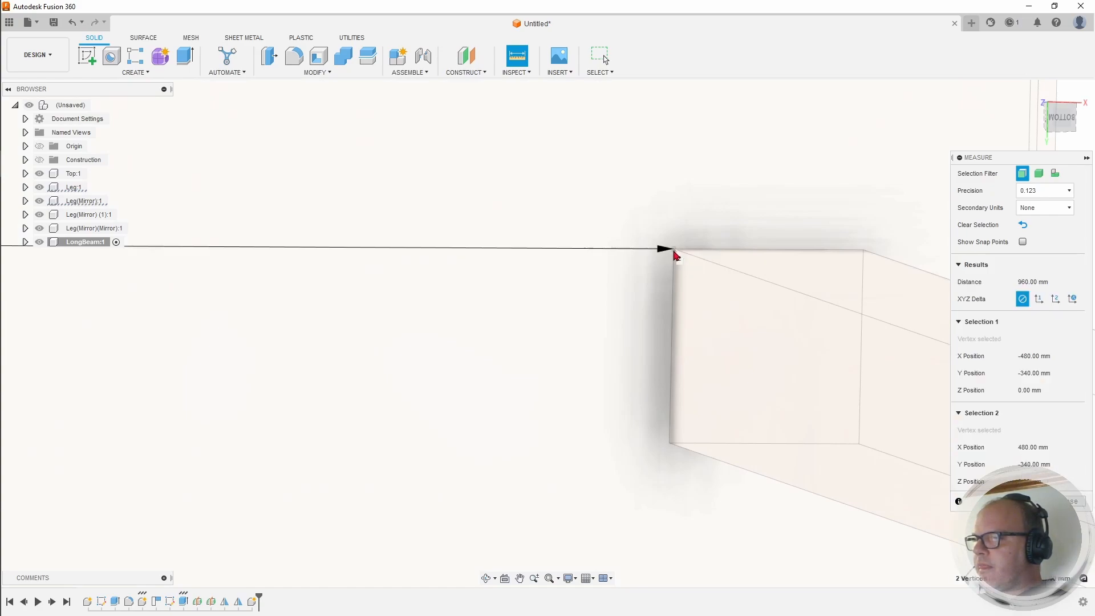
scroll(675, 254, "down", 3)
scroll(672, 251, "down", 3)
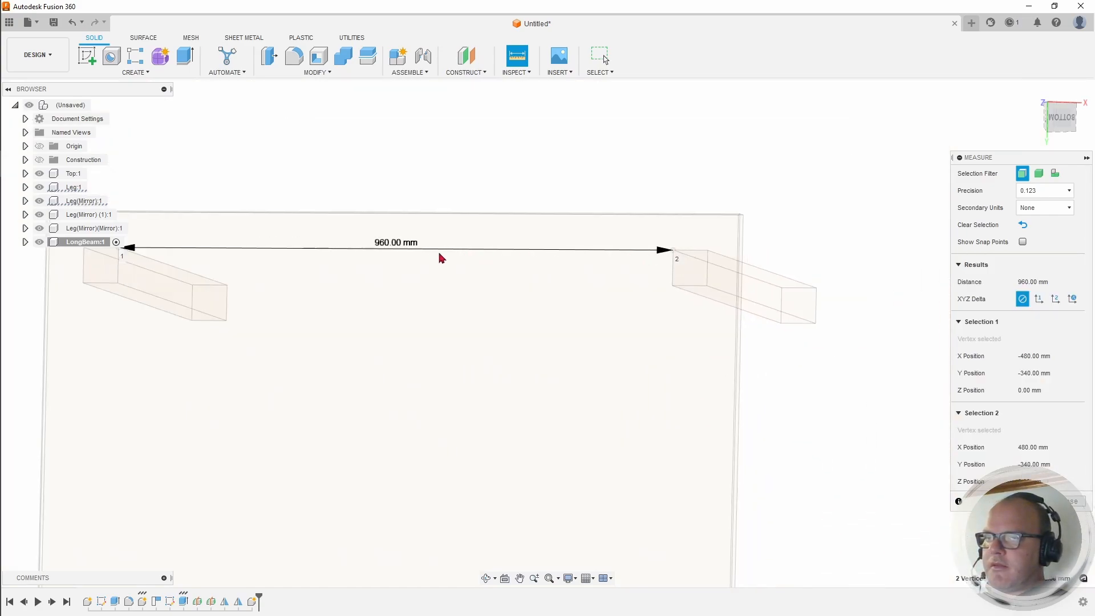
scroll(400, 254, "up", 5)
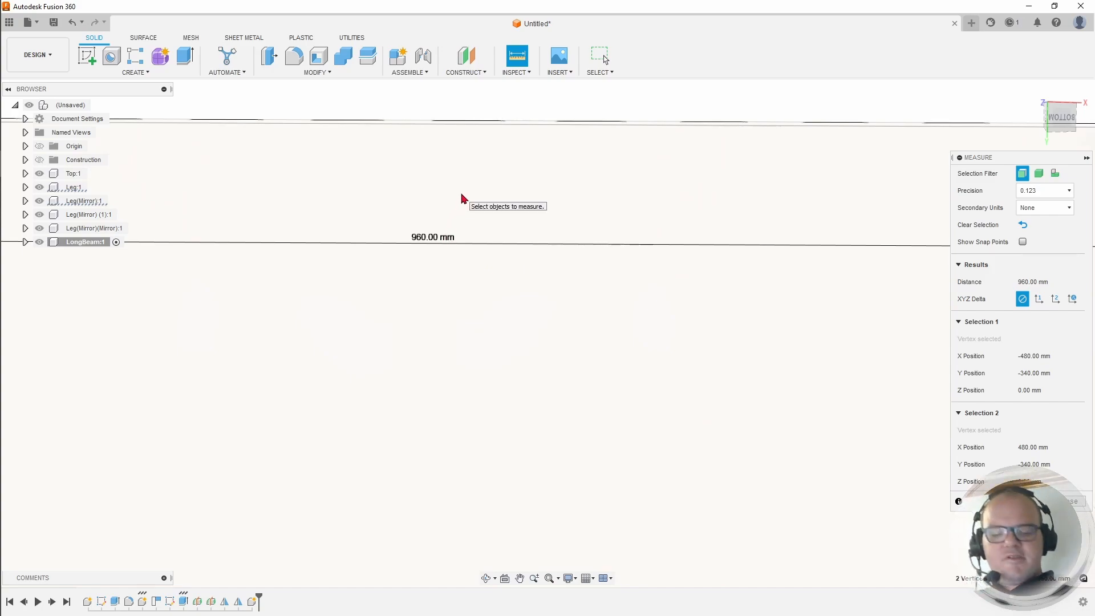
scroll(434, 208, "down", 5)
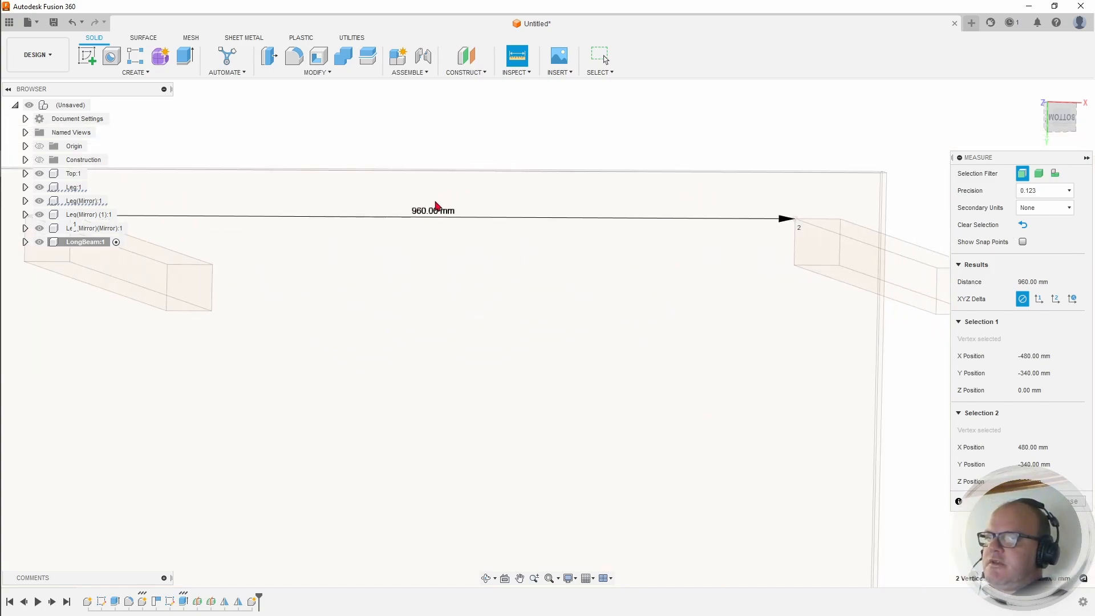
left_click(1070, 130)
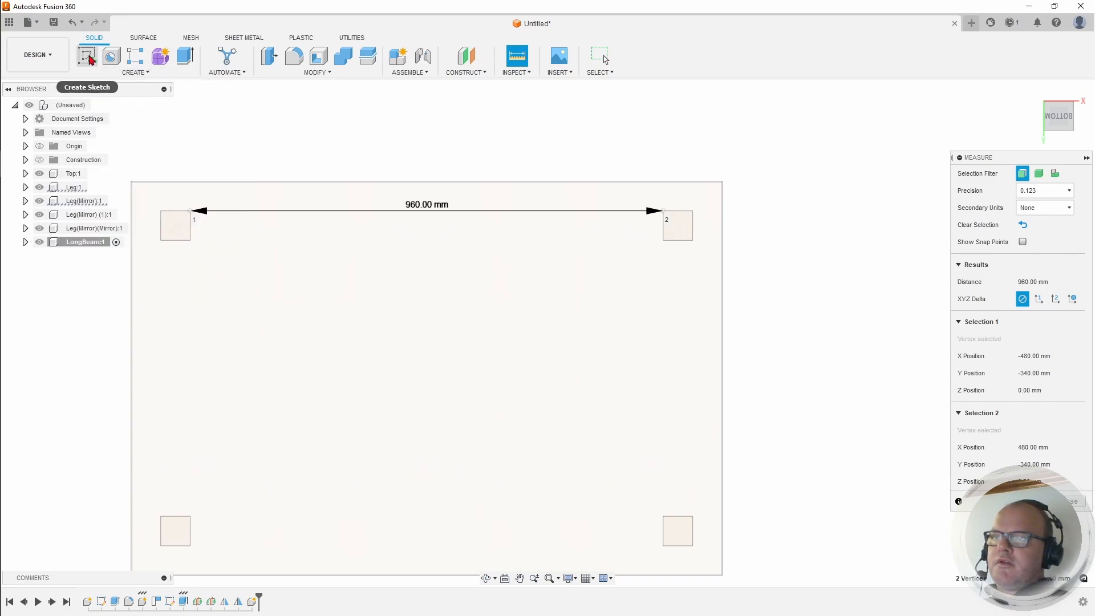
Step: Start a new sketch on the XY plane for the beam
left_click(89, 57)
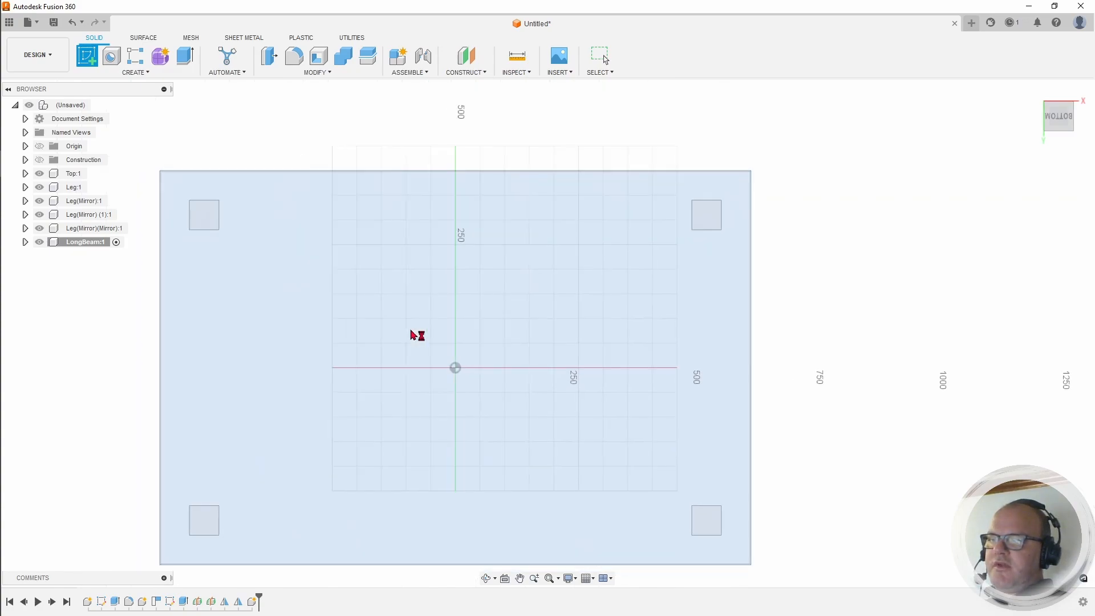
left_click(412, 335)
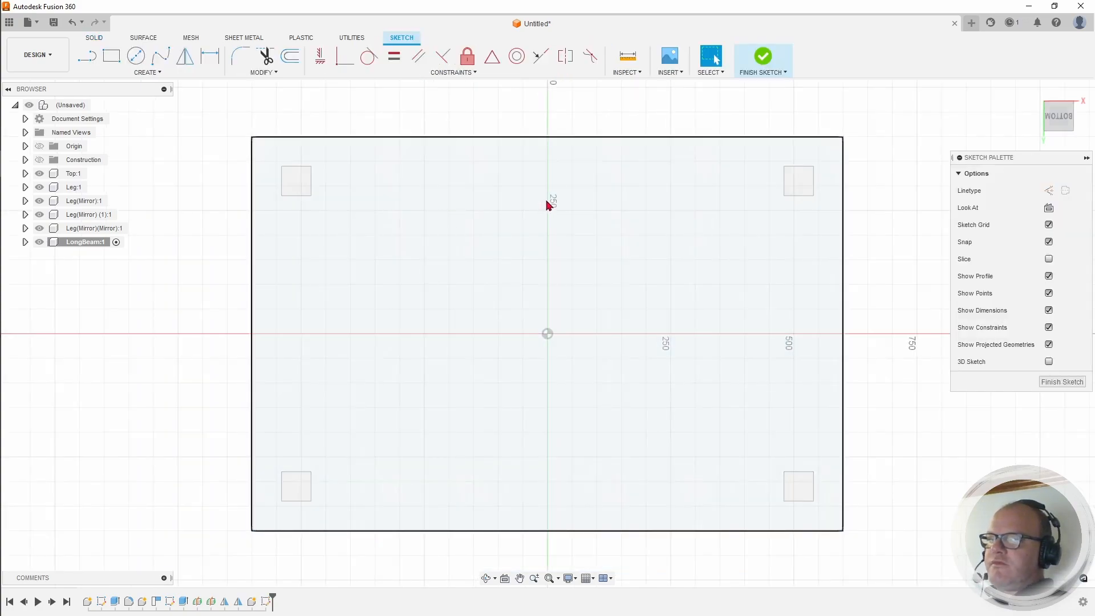
middle_click_drag(562, 196, 513, 237)
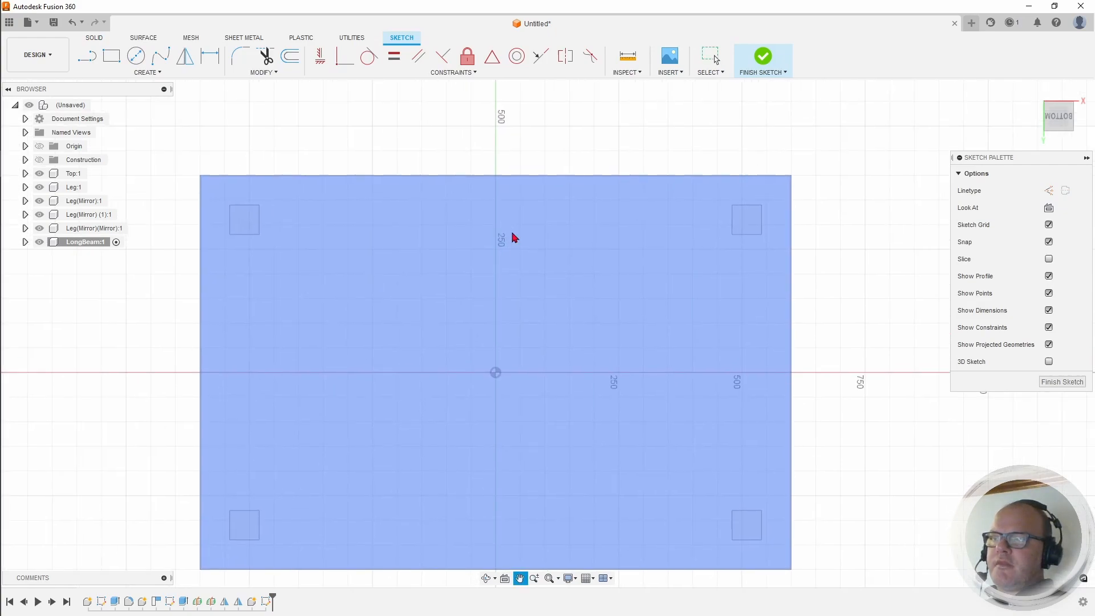
Step: Draw a 2-point rectangle from the leg corner, sized to the 960 mm beam span
left_click(112, 57)
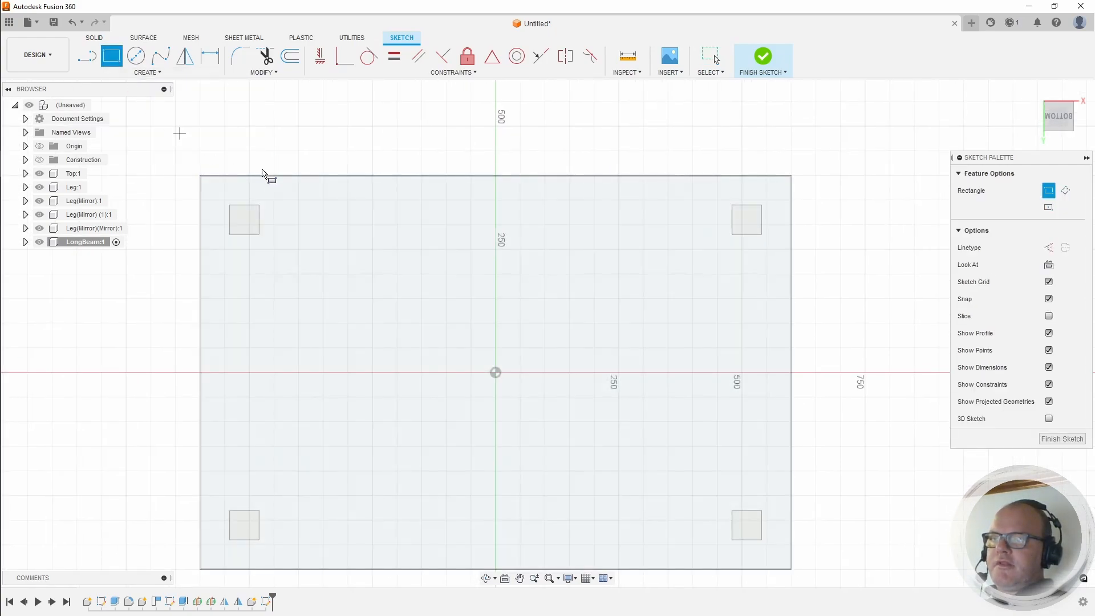
left_click_drag(1068, 118, 1054, 117)
scroll(268, 200, "up", 4)
scroll(276, 237, "up", 6)
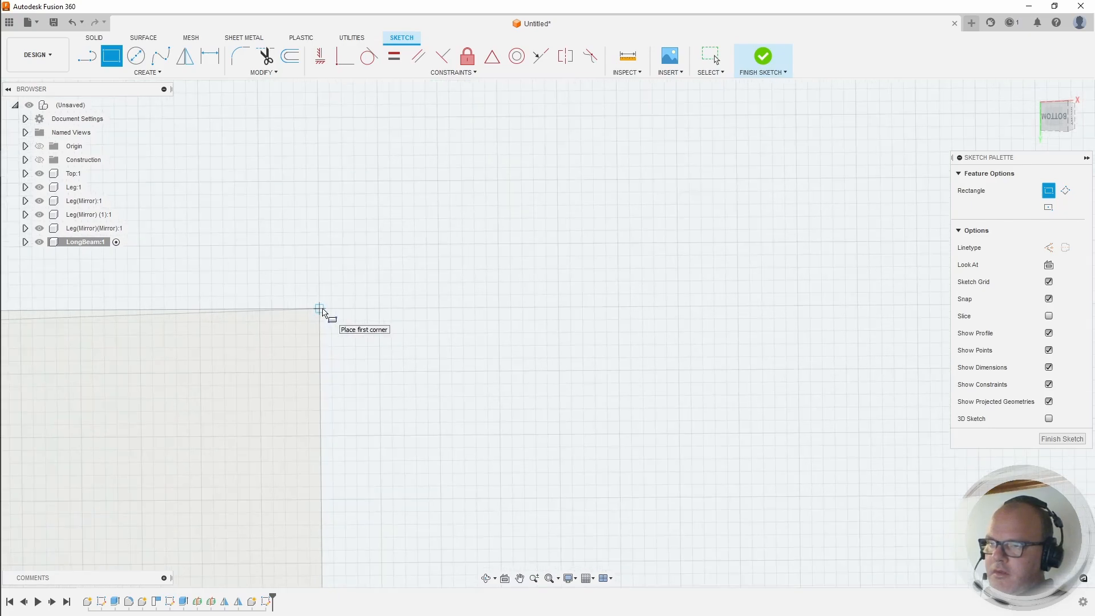
left_click(318, 308)
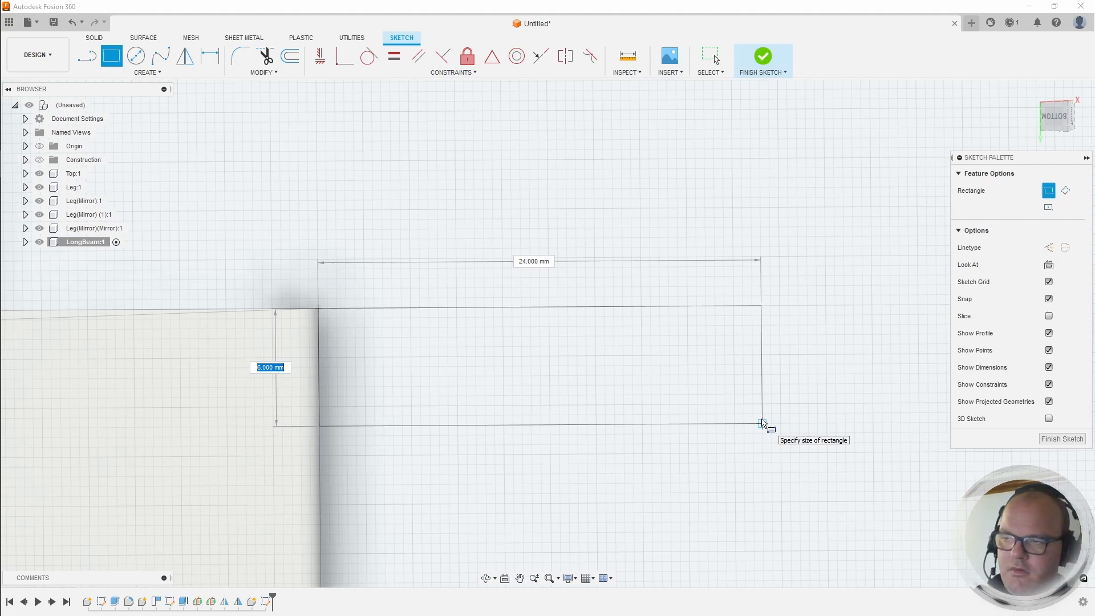
key("Tab")
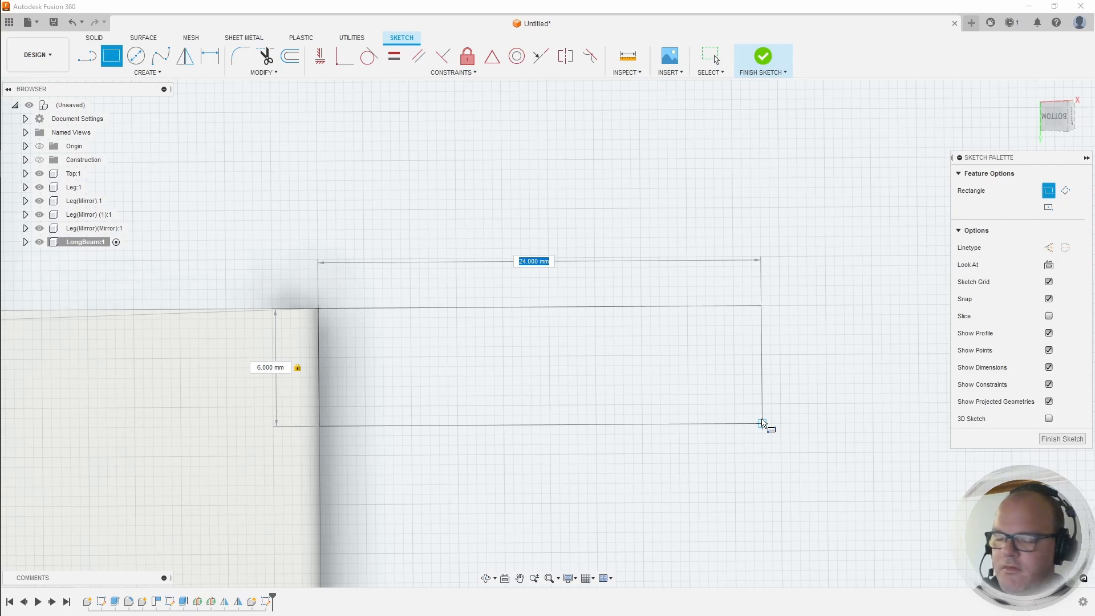
key("Tab")
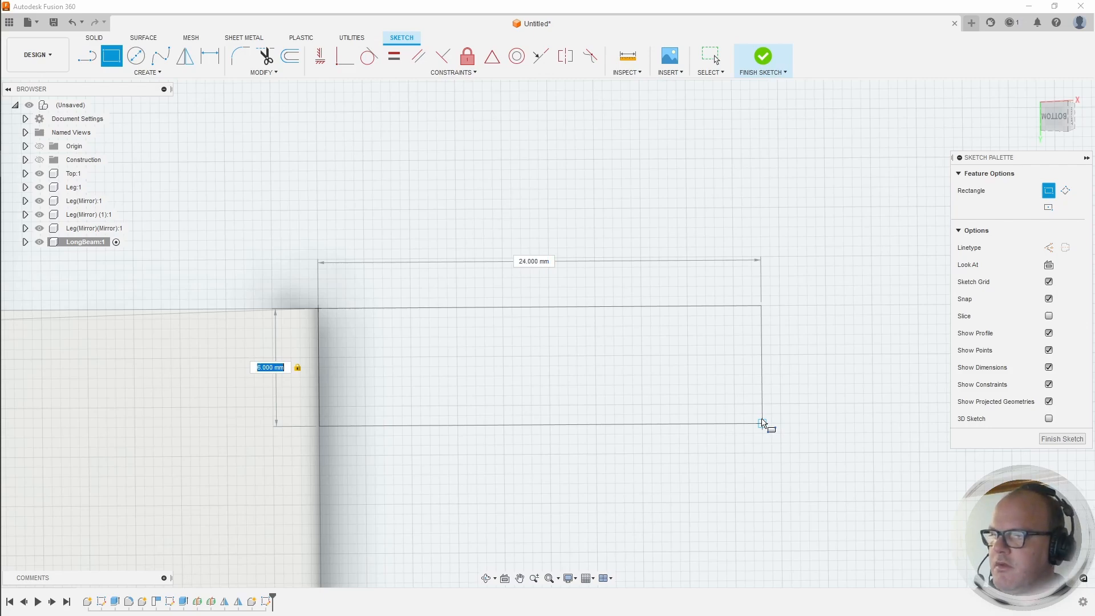
type("44")
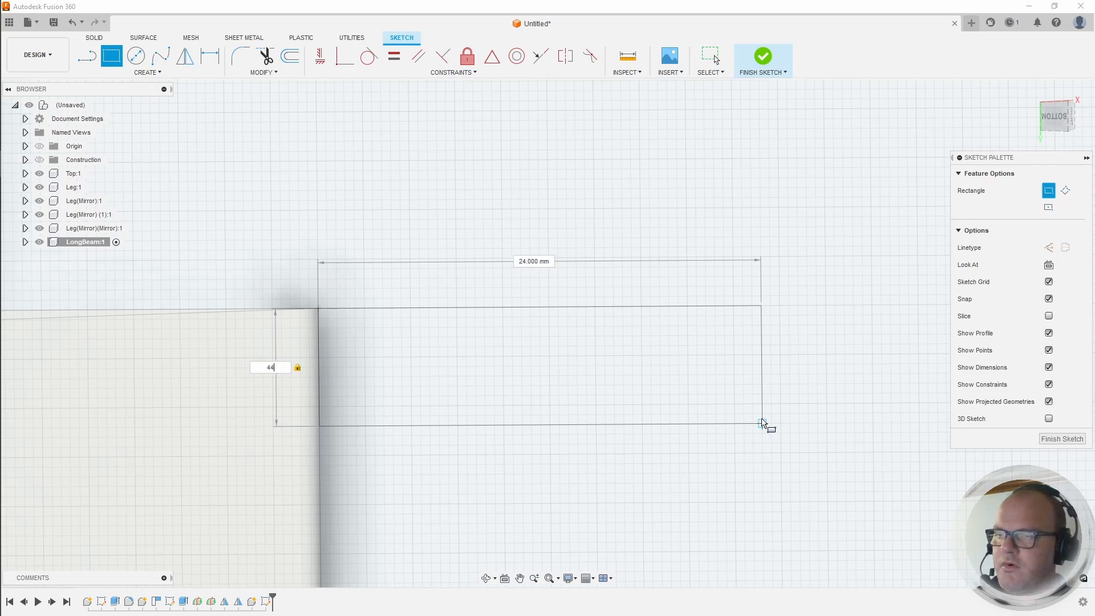
key("Tab")
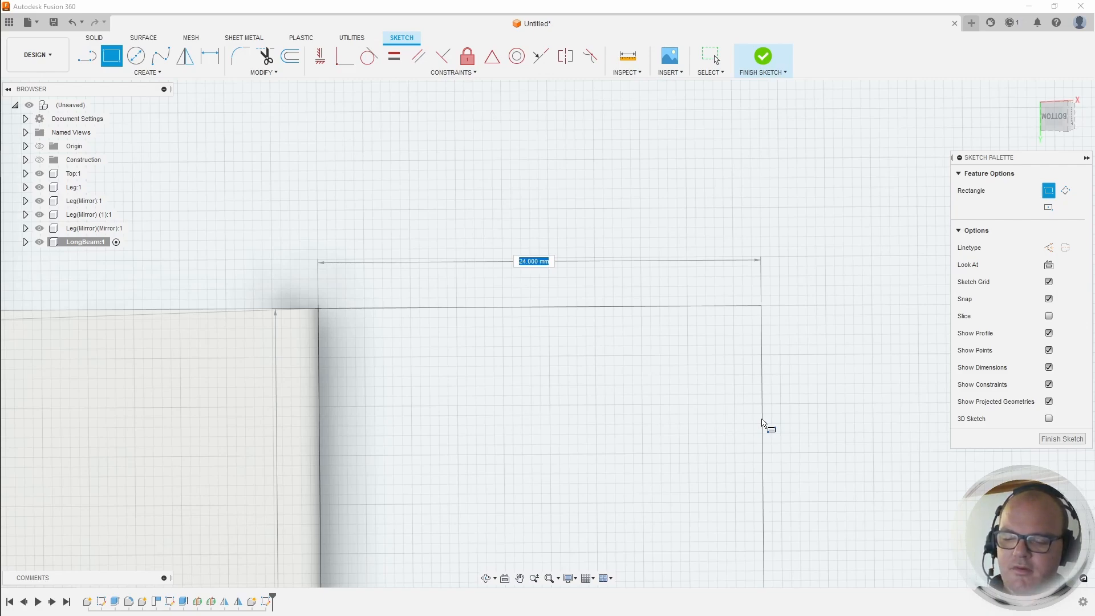
type("94")
key("Return")
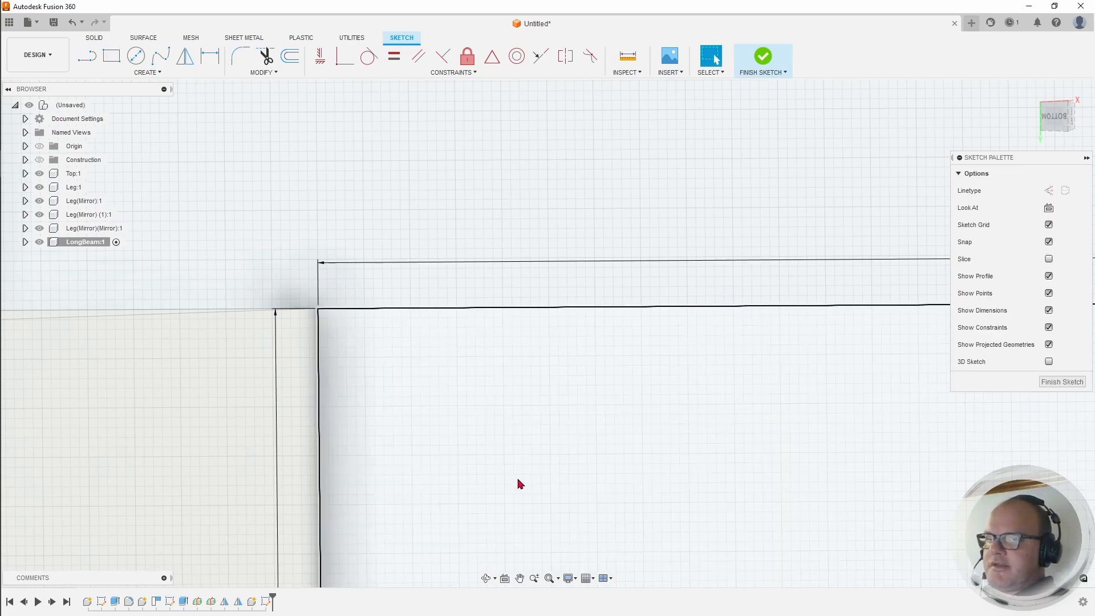
Step: View the beam rectangle straight on from below and finish the sketch
scroll(337, 344, "up", 3)
scroll(329, 329, "down", 12)
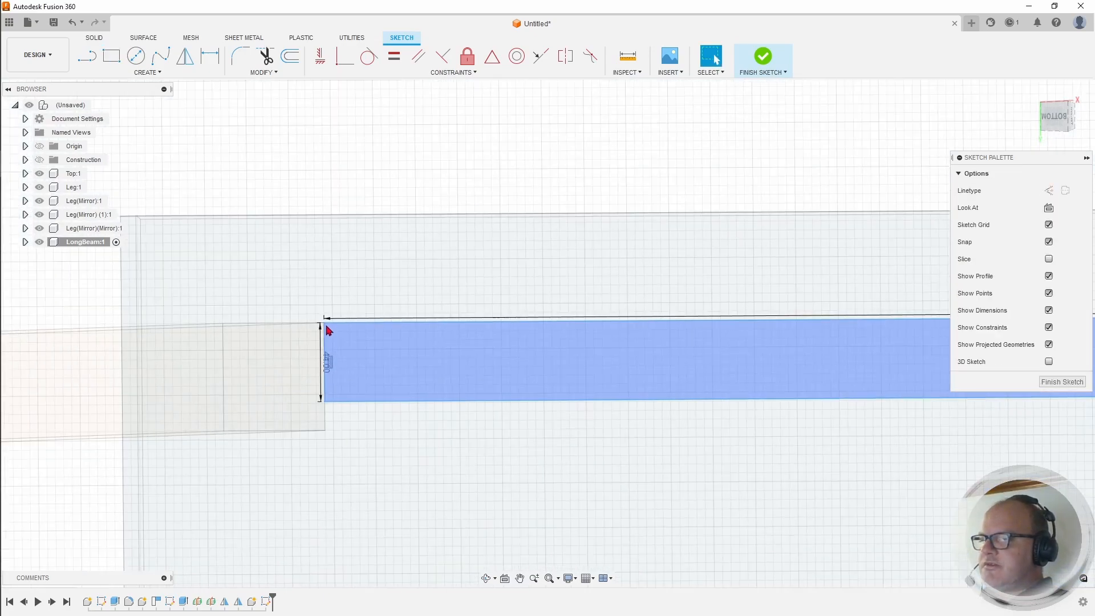
scroll(865, 317, "up", 6)
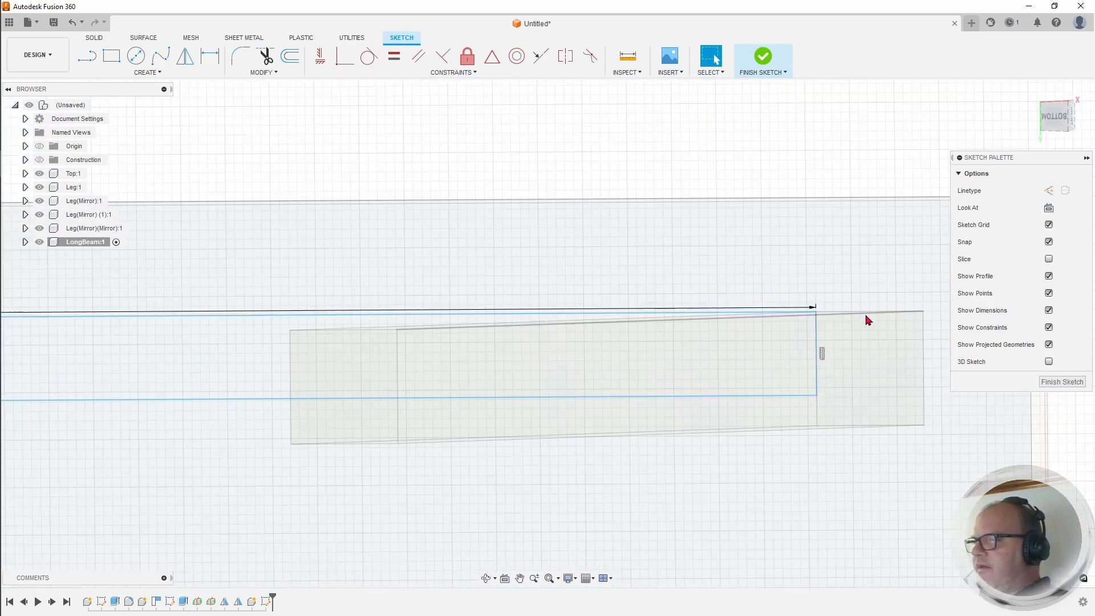
scroll(824, 333, "down", 5)
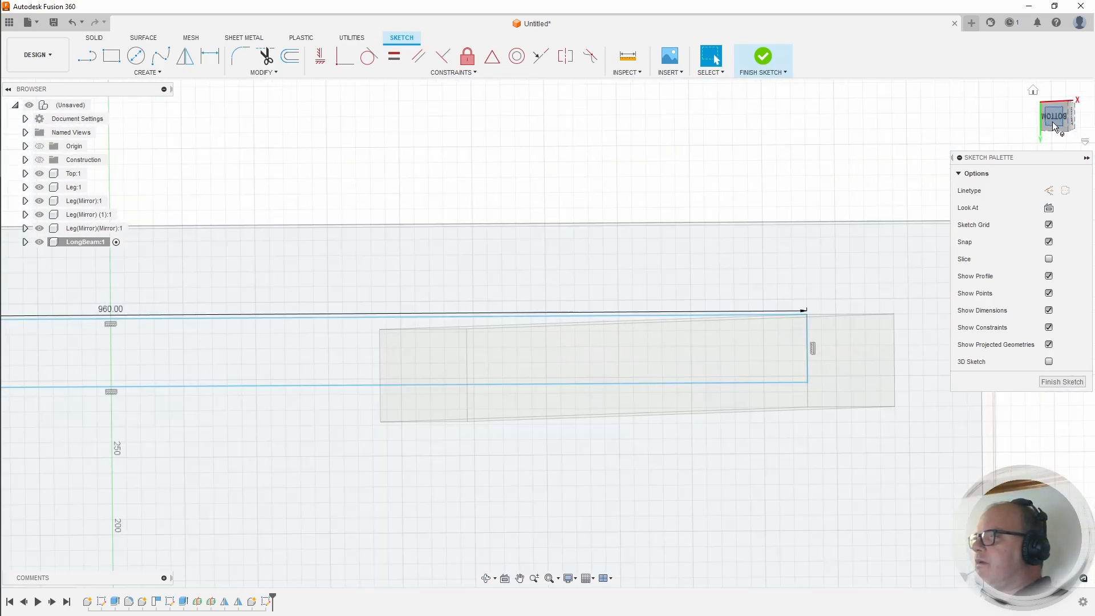
left_click(1053, 120)
scroll(570, 317, "down", 4)
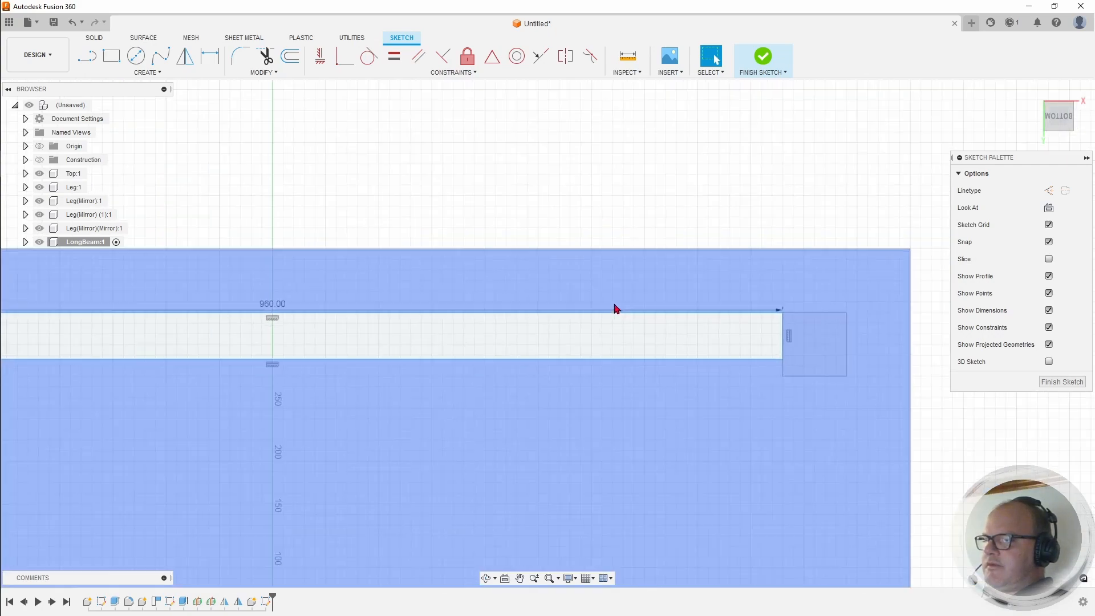
scroll(644, 269, "down", 1)
middle_click_drag(492, 263, 593, 227)
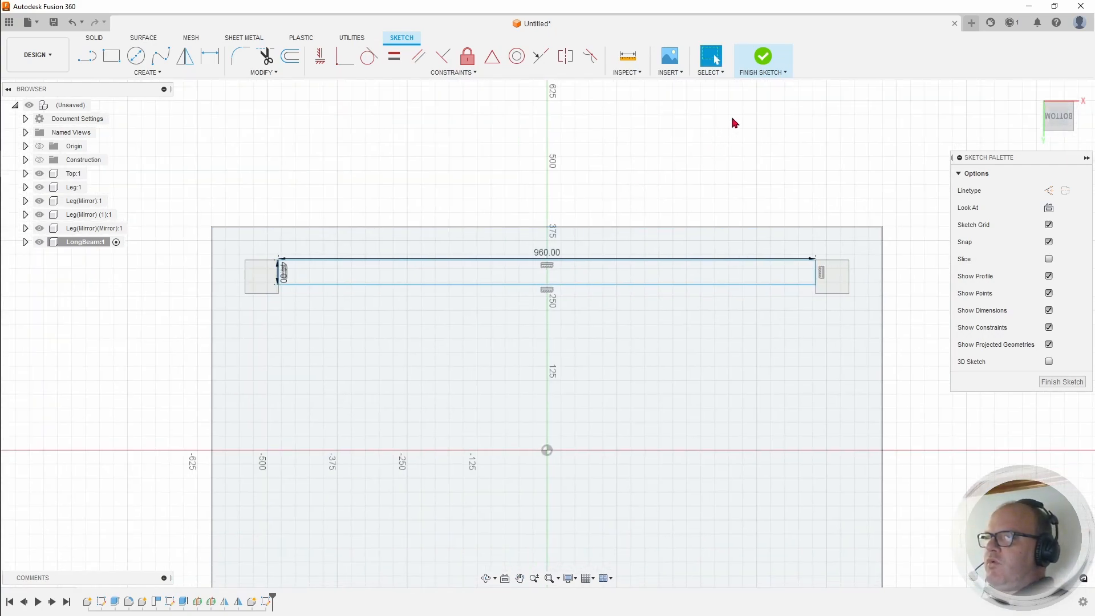
left_click(761, 65)
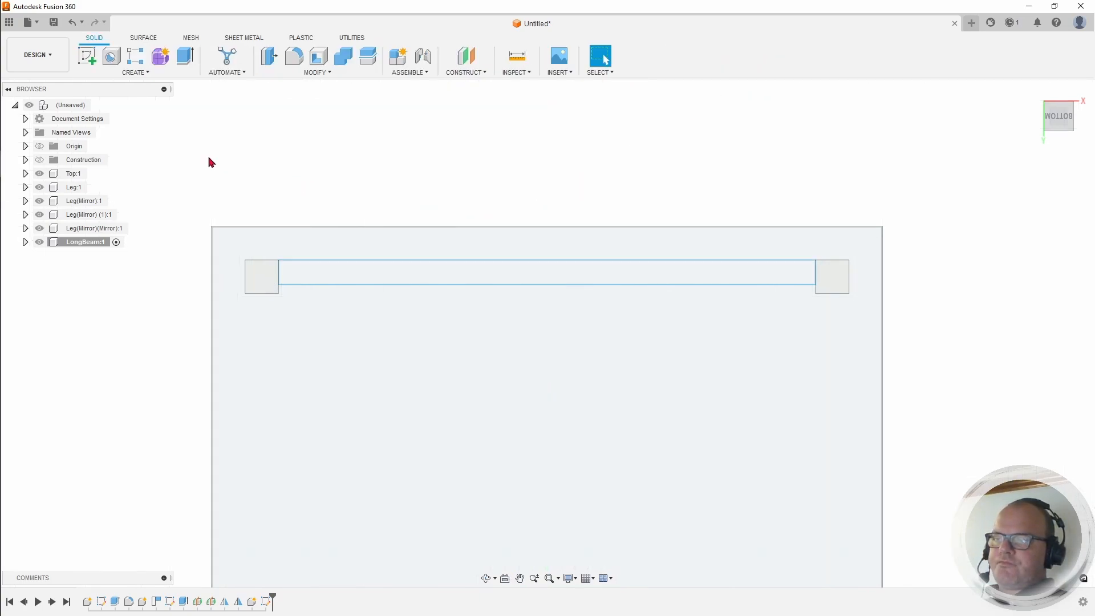
Step: Hide the Top:1 tabletop and all four legs so only the beam sketch remains visible
left_click_drag(1055, 123, 1022, 149)
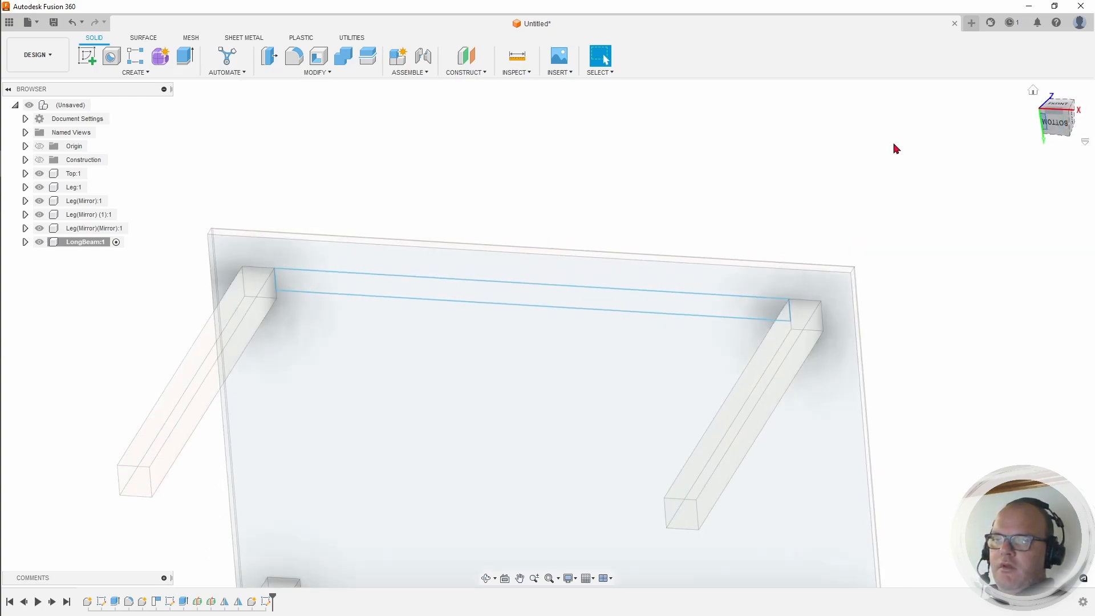
left_click(40, 228)
left_click(40, 214)
left_click(39, 201)
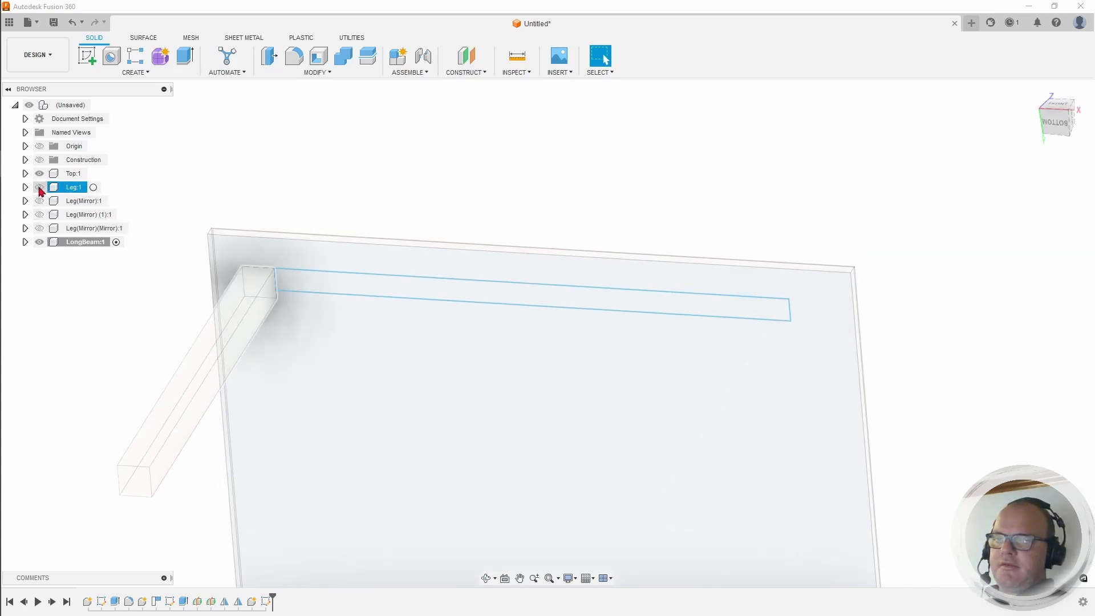
left_click(39, 187)
left_click(39, 173)
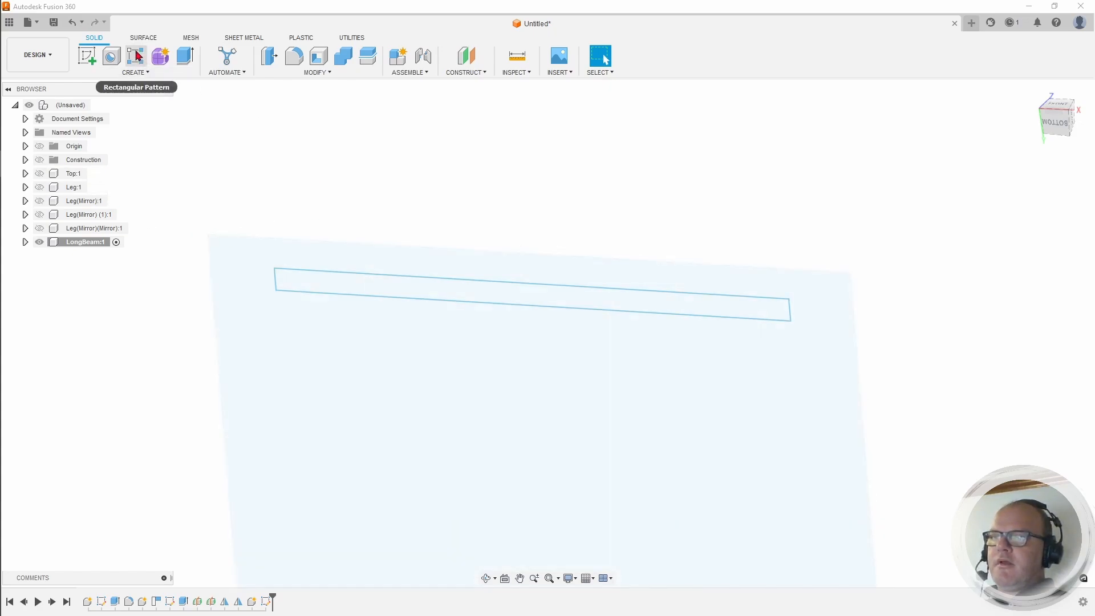
Step: Extrude the LongBeam rectangle profile 100 mm into a solid beam
left_click(184, 58)
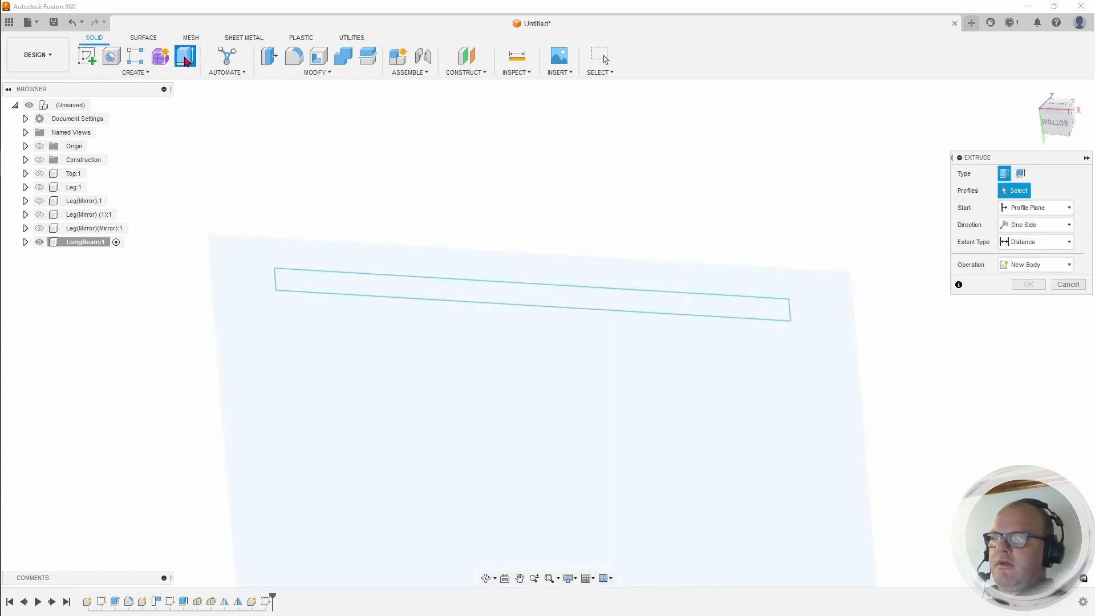
left_click(407, 294)
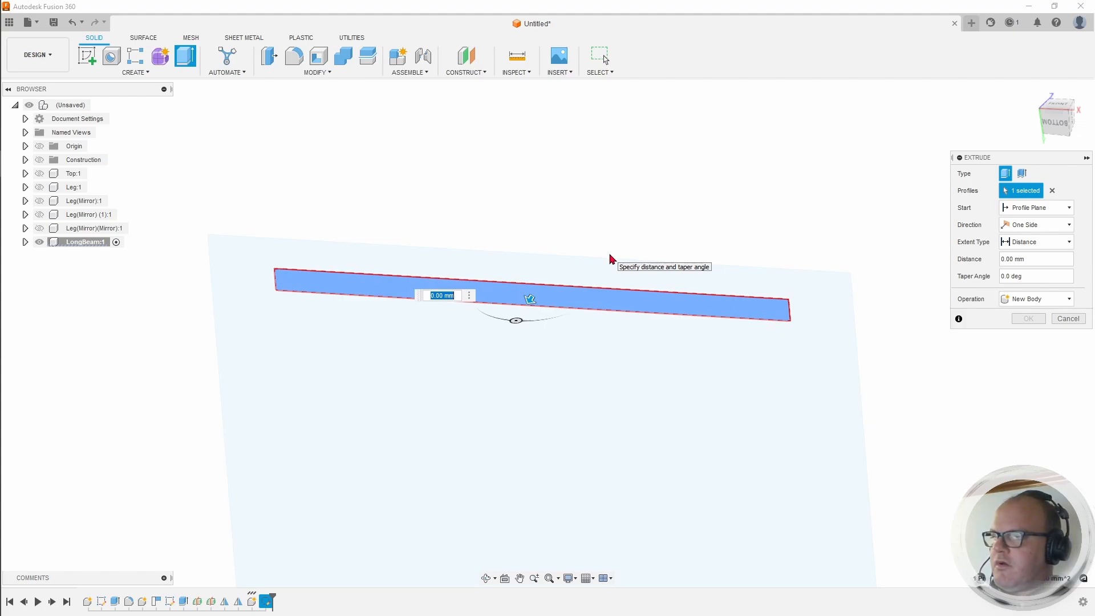
type("100")
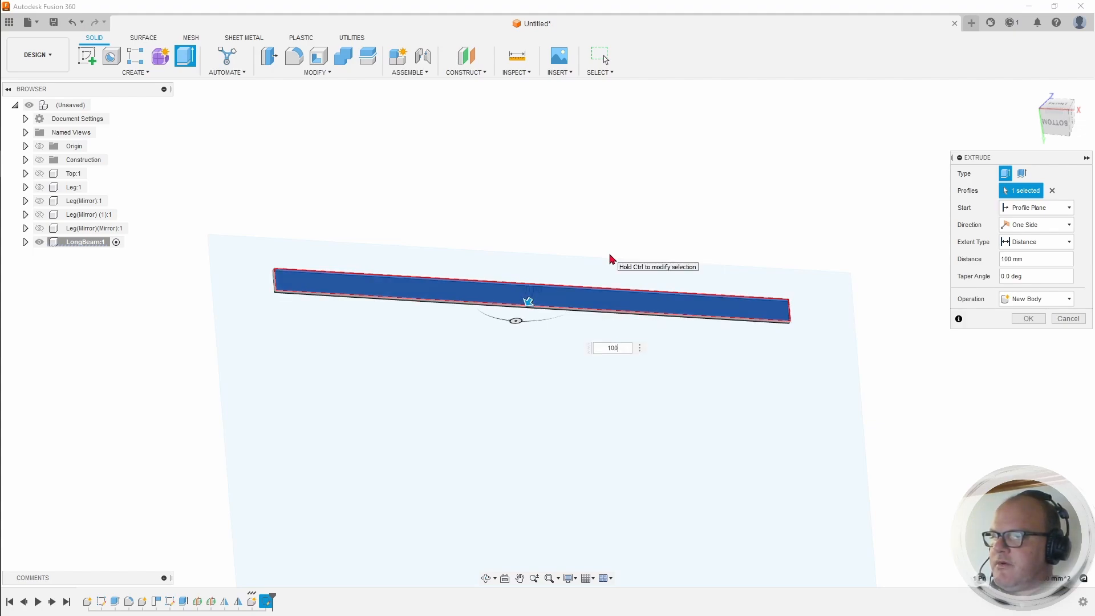
key("Return")
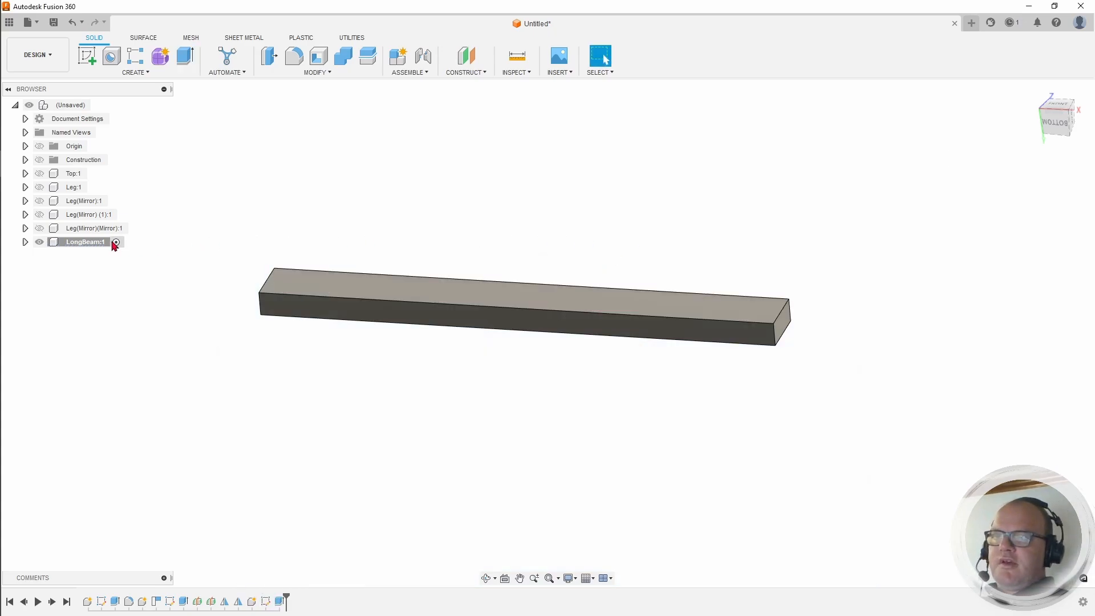
Step: Show Leg(Mirror) (1):1, Leg(Mirror):1, Leg:1 and Top:1 again, then return to the Home view
left_click(39, 215)
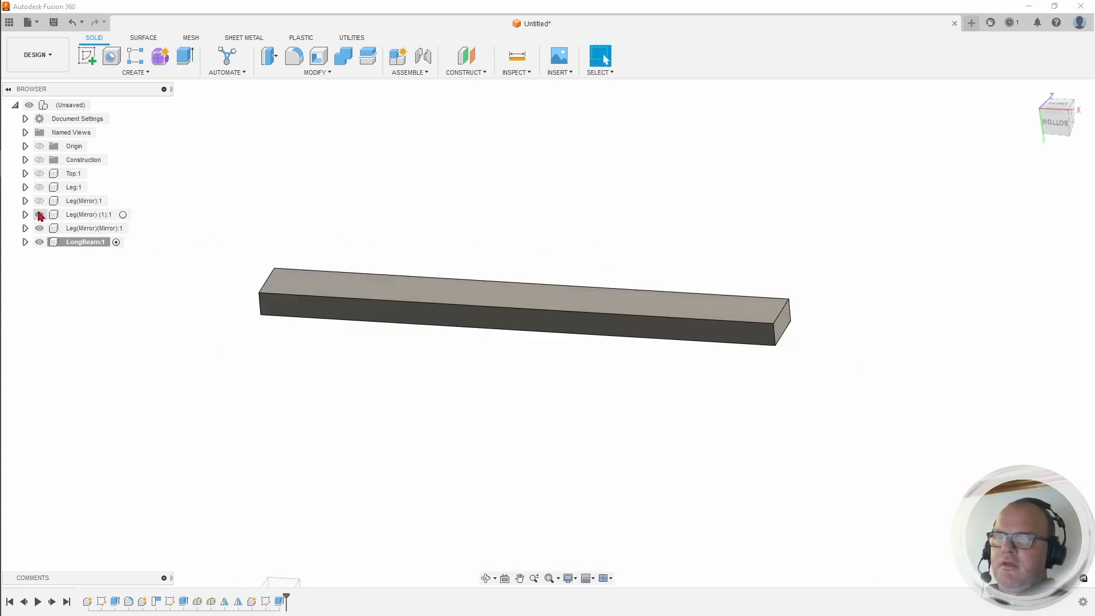
left_click(40, 201)
left_click(40, 187)
left_click(40, 173)
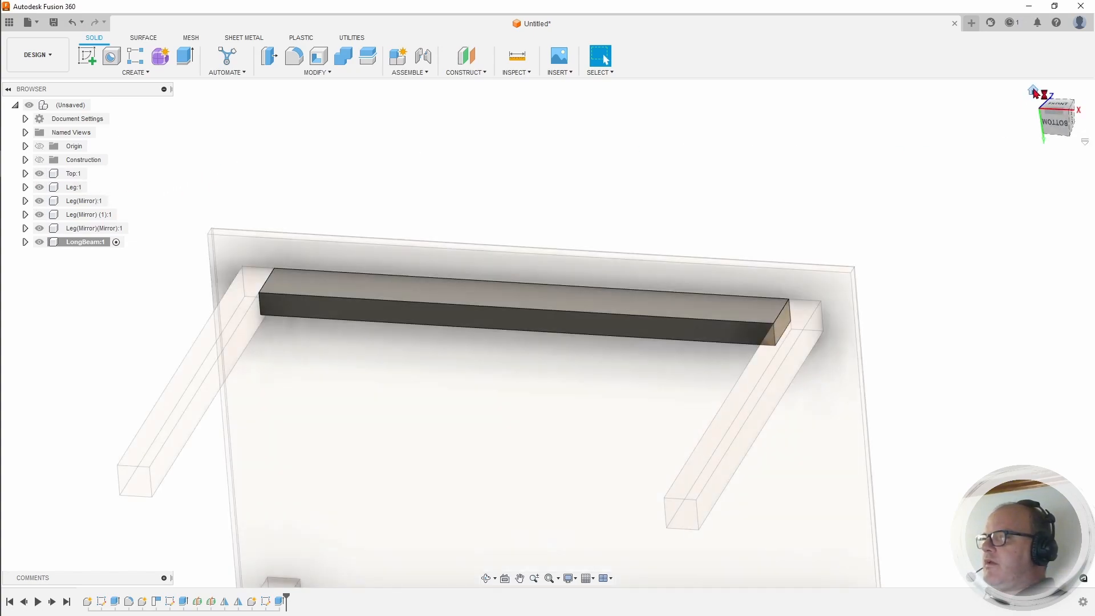
left_click(1030, 95)
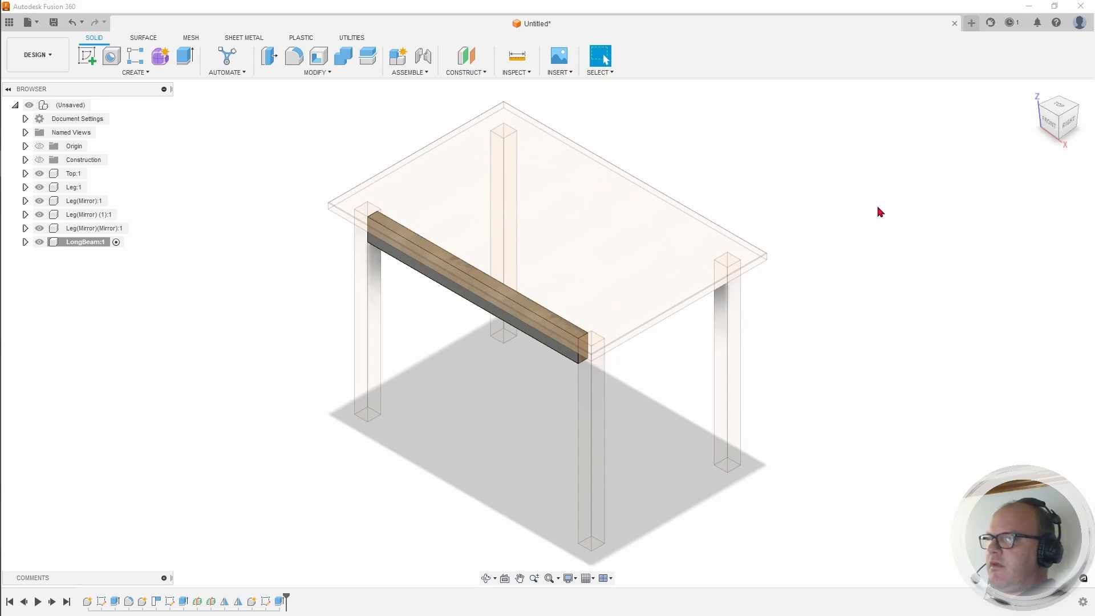
Step: Apply Pine - Glossy to the long beam, activate the root component, and return to the Home view
key("a")
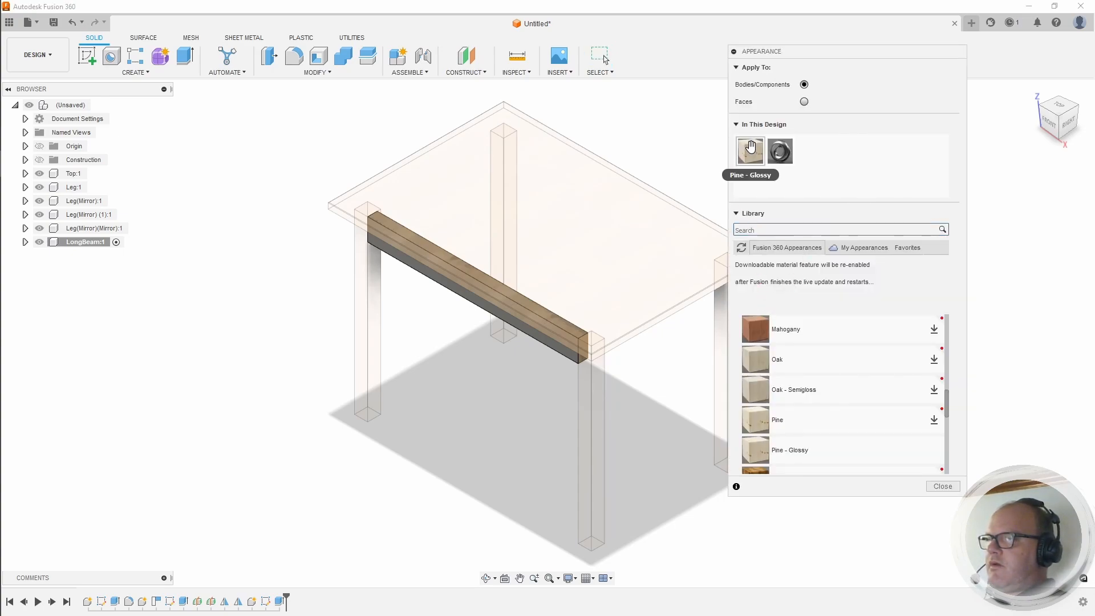
left_click_drag(750, 151, 494, 321)
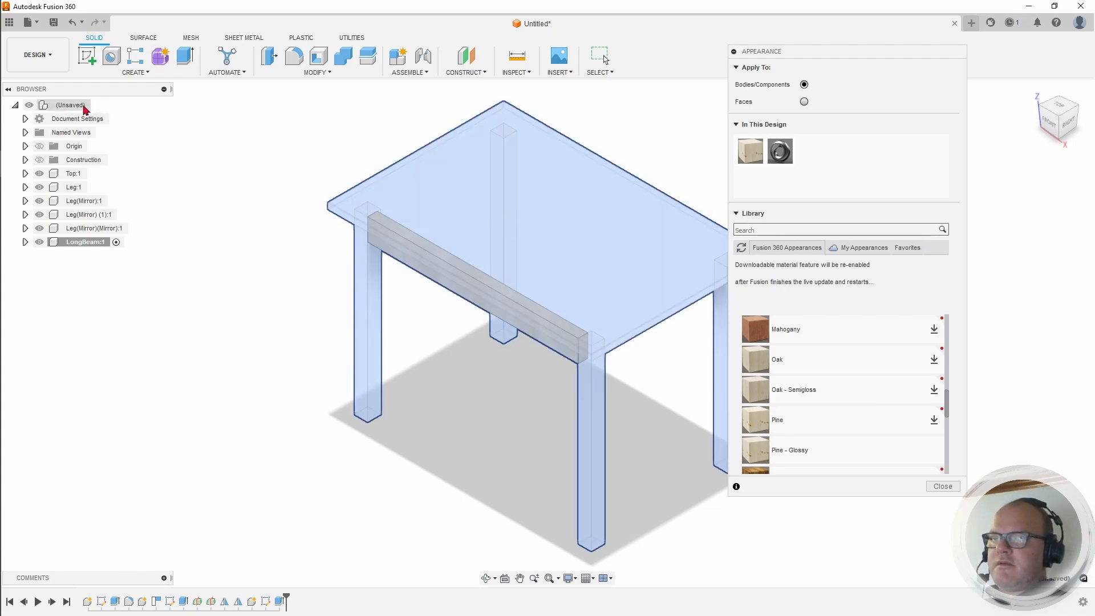
left_click(79, 107)
left_click(98, 106)
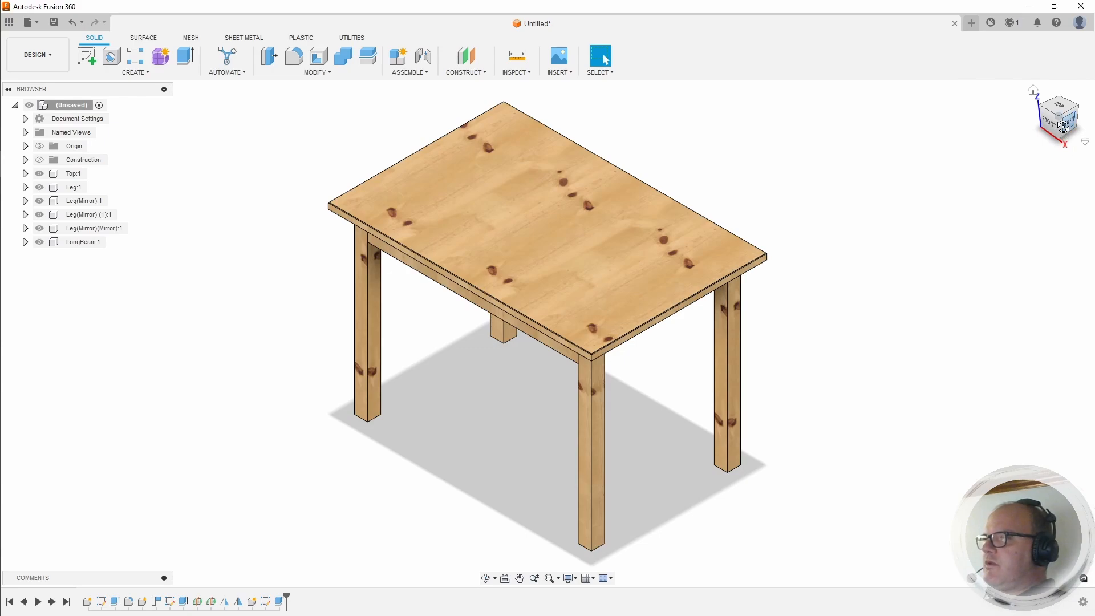
mouse_move(1065, 132)
left_mouse_down()
mouse_move(1088, 105)
mouse_move(1042, 133)
left_mouse_up()
left_click(1035, 92)
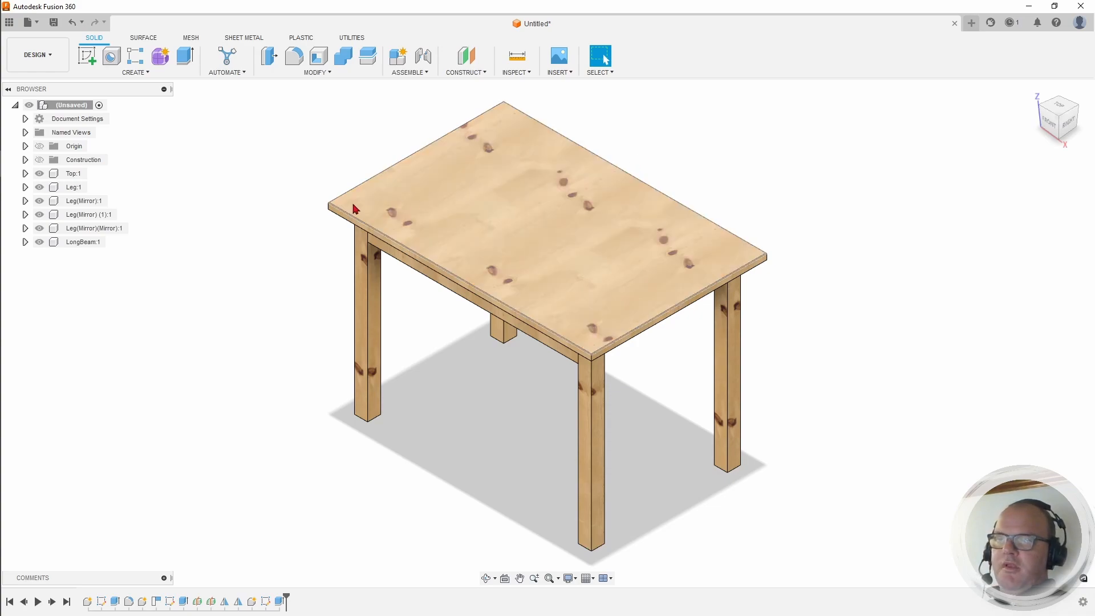
Step: Mirror LongBeam across the table's middle construction plane to create LongBeam(Mirror):1
left_click(39, 160)
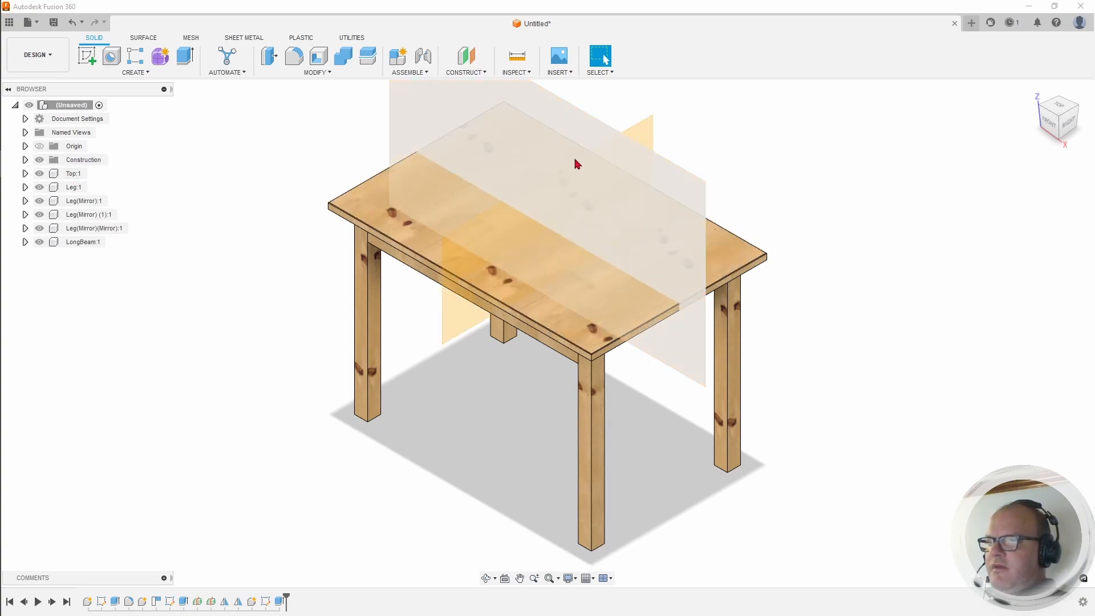
middle_click_drag(875, 220, 720, 244)
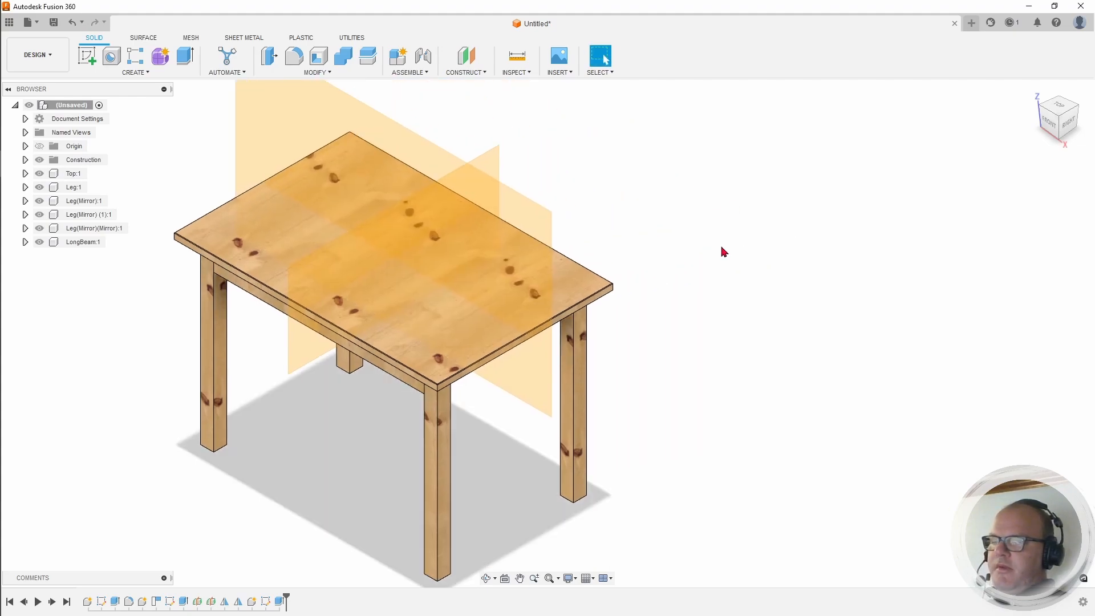
left_click(136, 73)
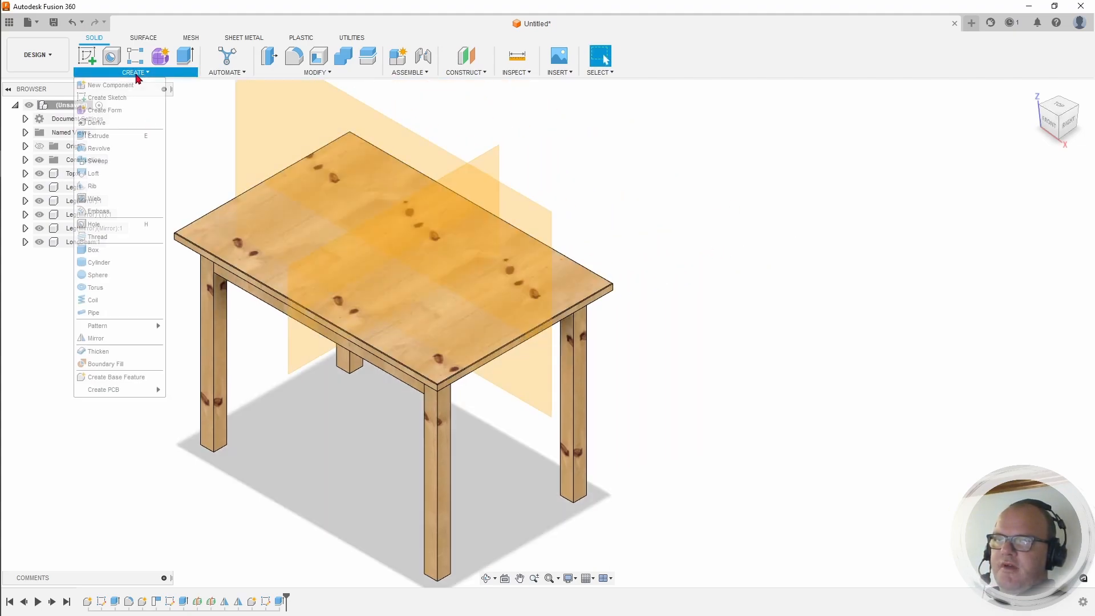
left_click(97, 338)
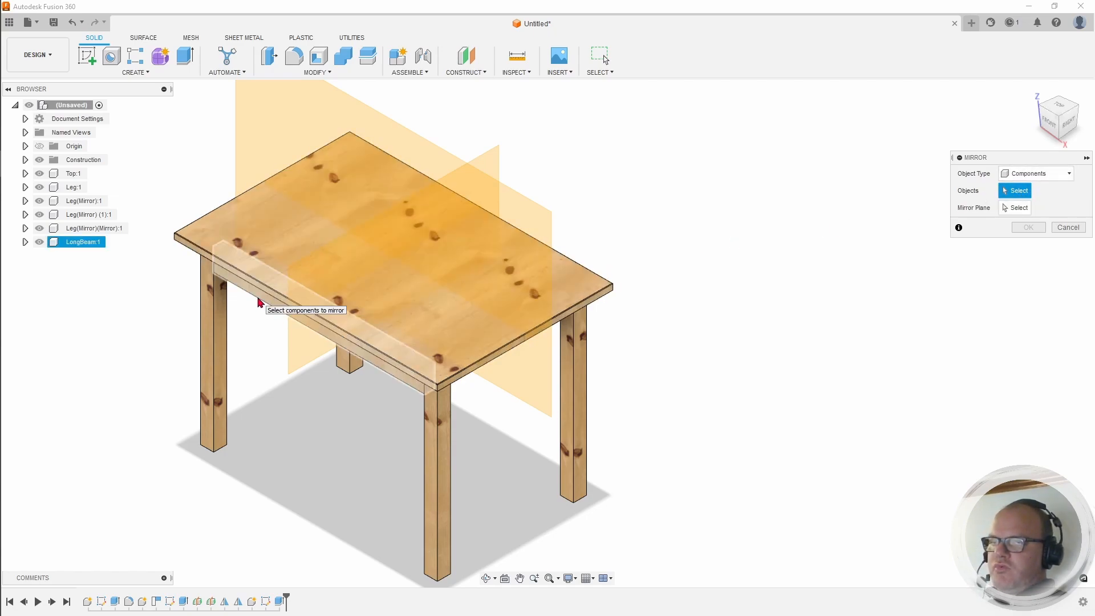
left_click(259, 303)
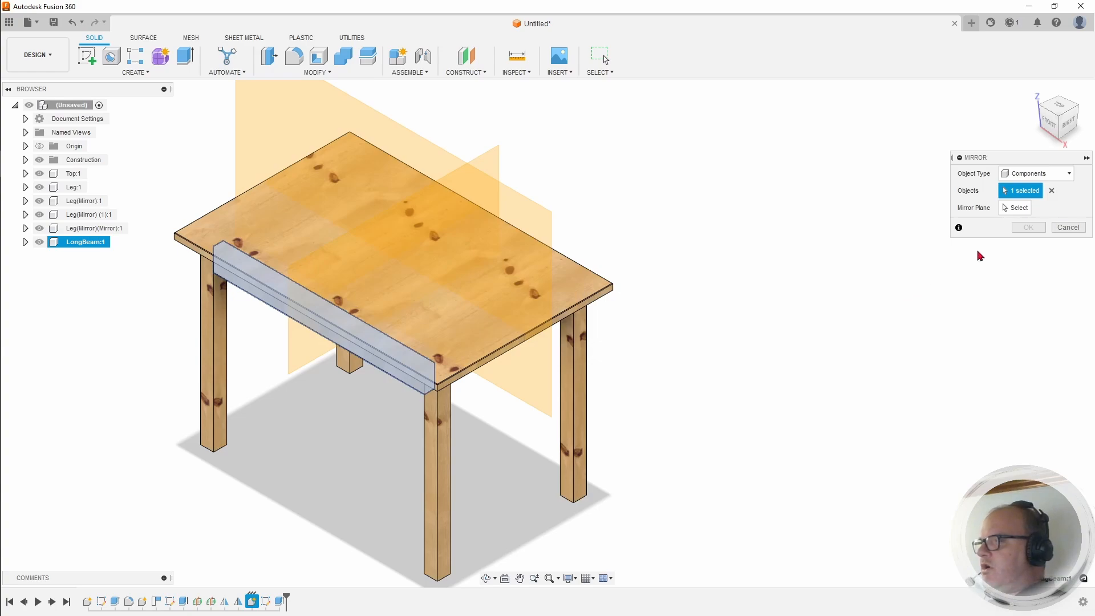
left_click(1018, 208)
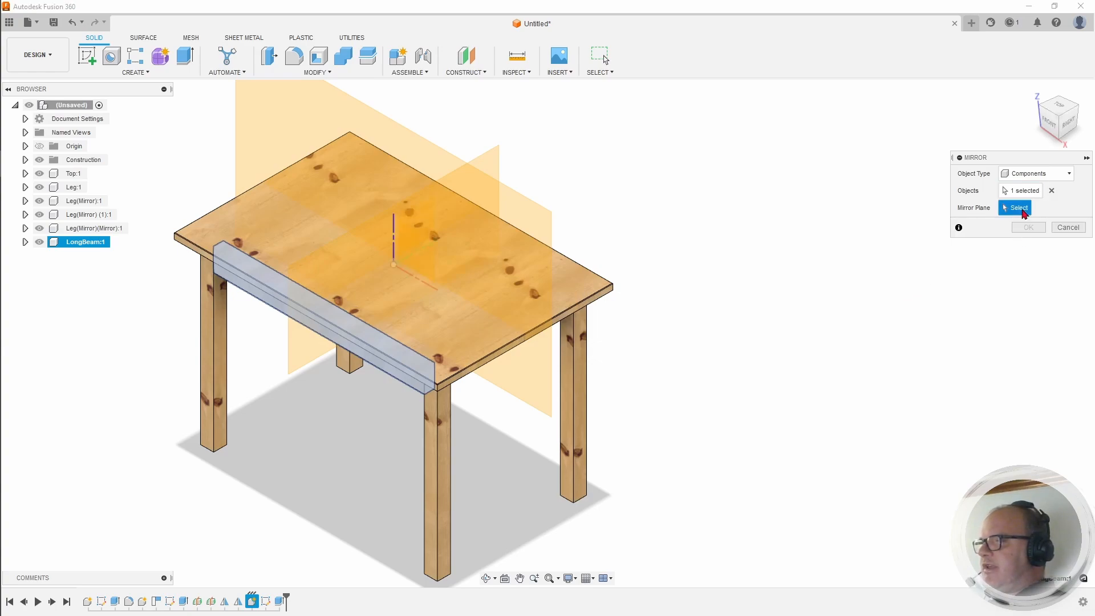
left_click(285, 137)
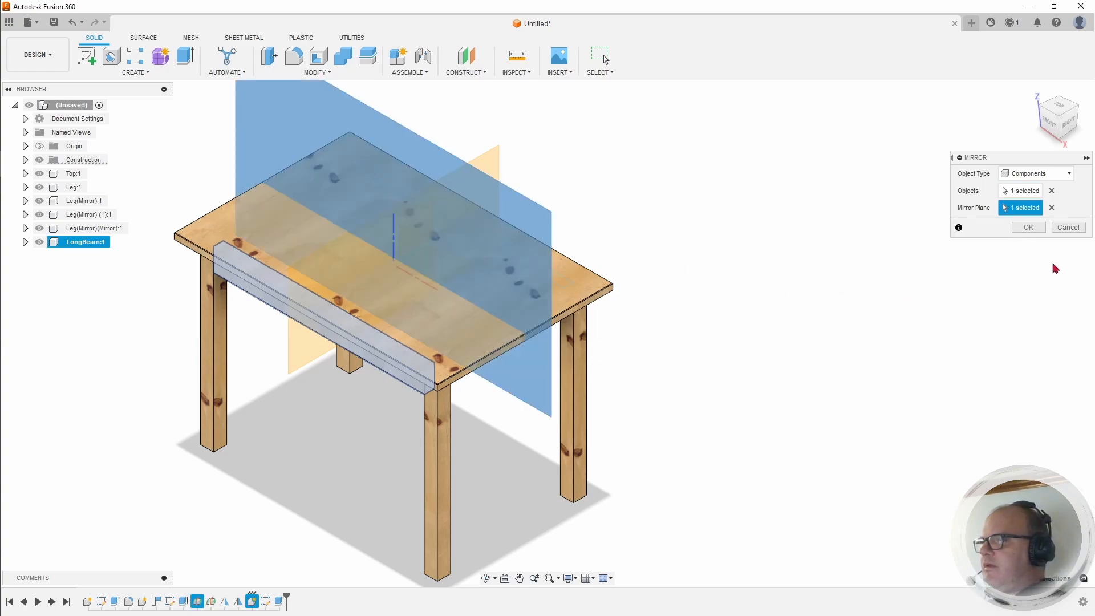
left_click(1030, 228)
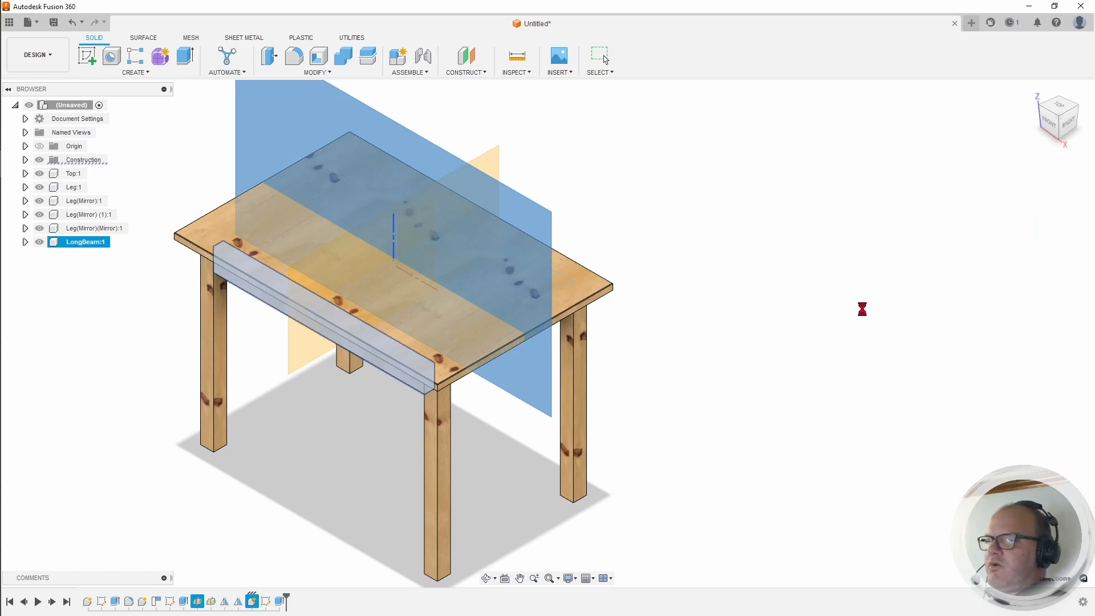
Step: Inspect both long beams from the front and at an angle, then go back Home
left_click(1059, 138)
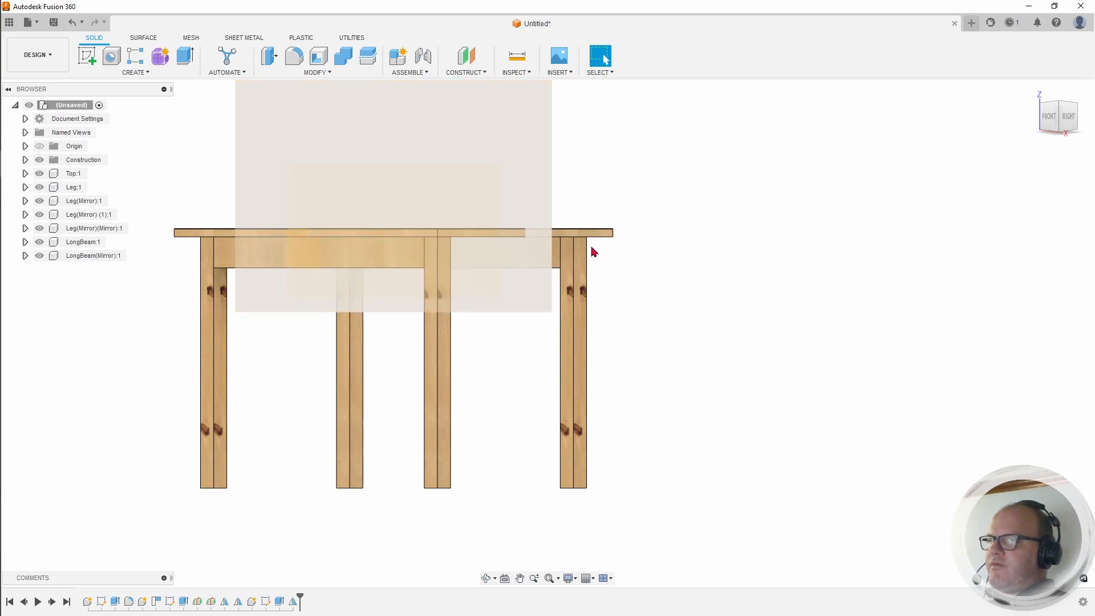
left_click_drag(1056, 119, 1068, 112)
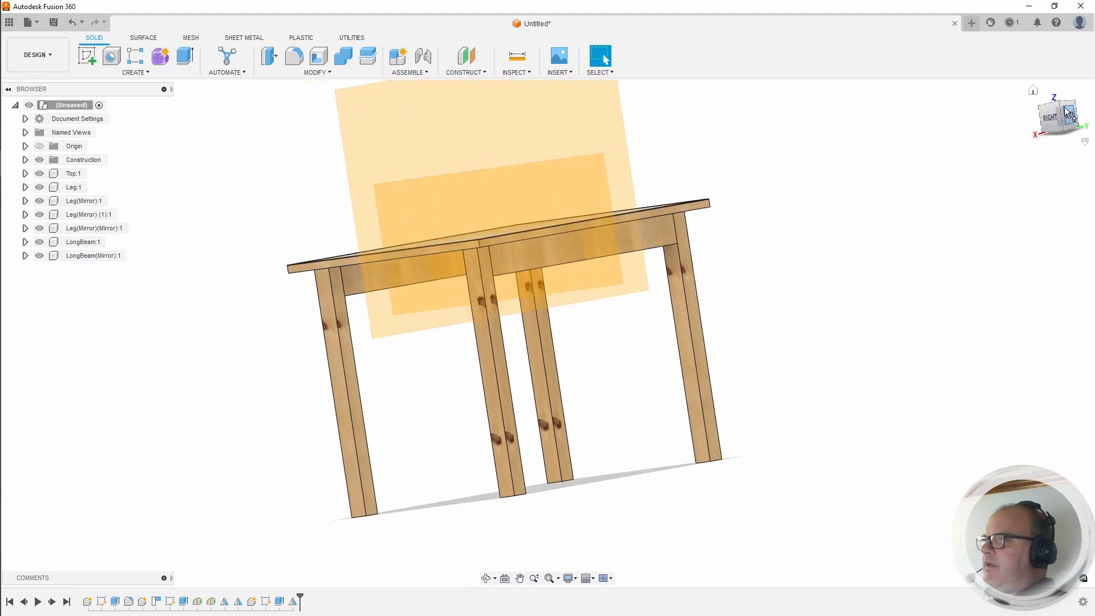
left_click(1034, 91)
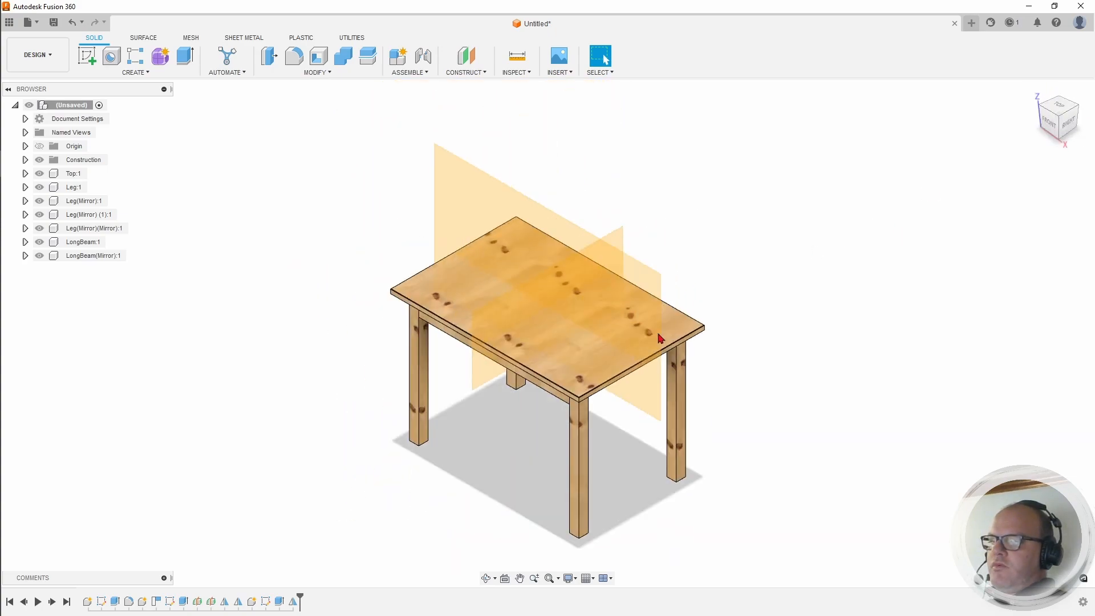
middle_click_drag(634, 392, 615, 351)
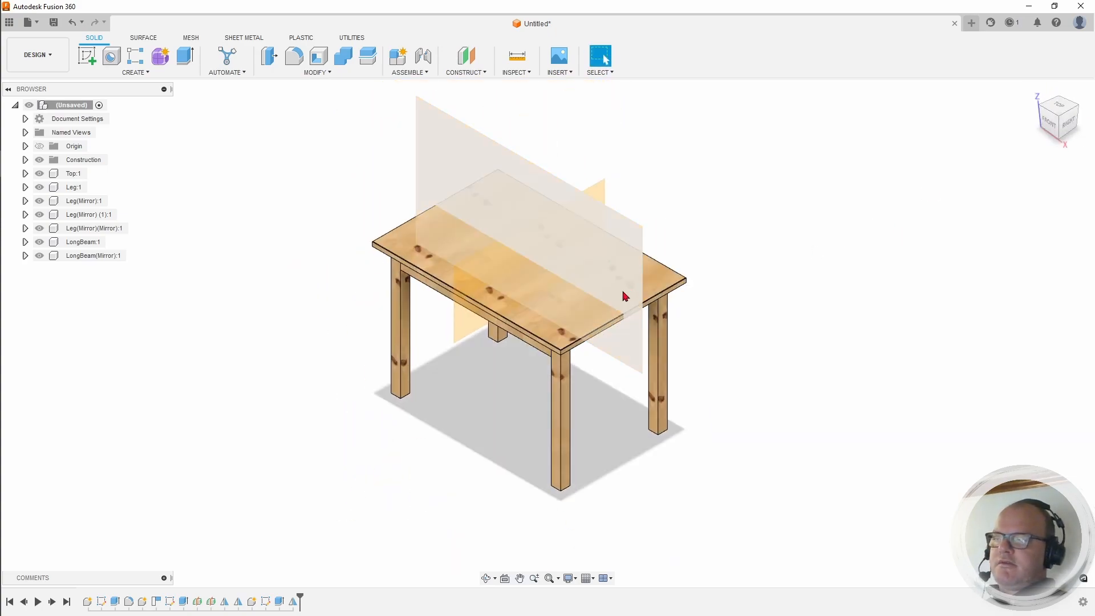
scroll(670, 254, "down", 1)
scroll(667, 255, "up", 4)
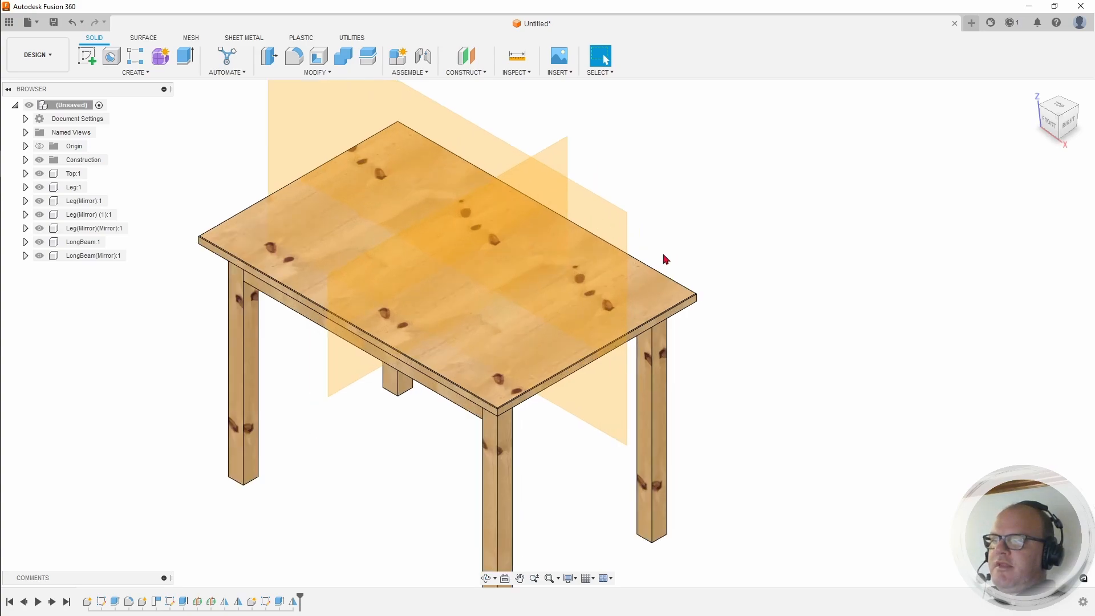
Step: Create a new component under the root design and rename it ShortBeam
right_click(59, 107)
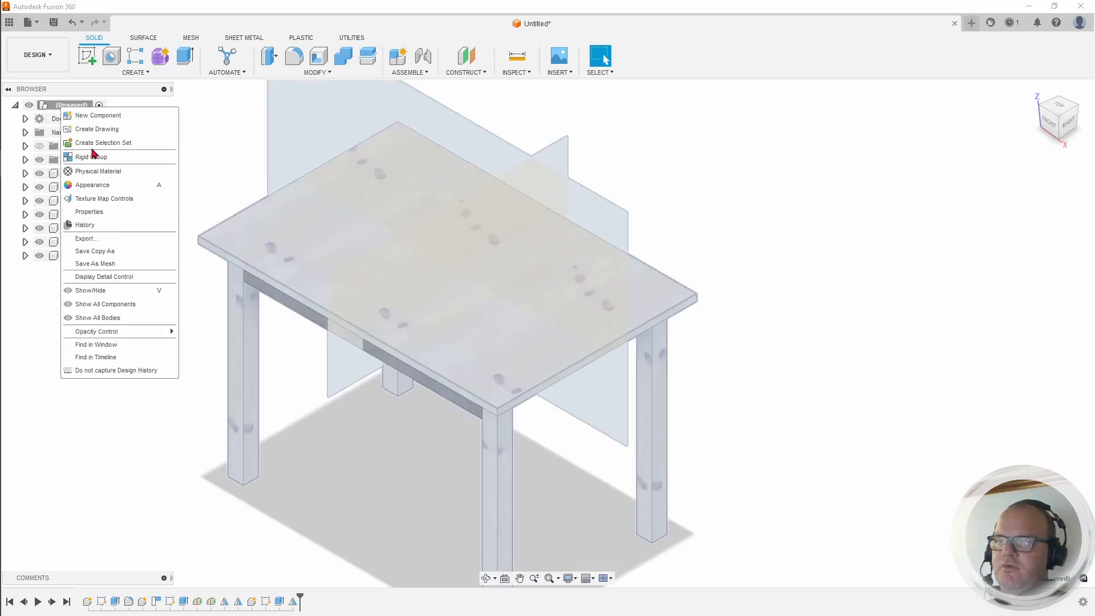
left_click(96, 116)
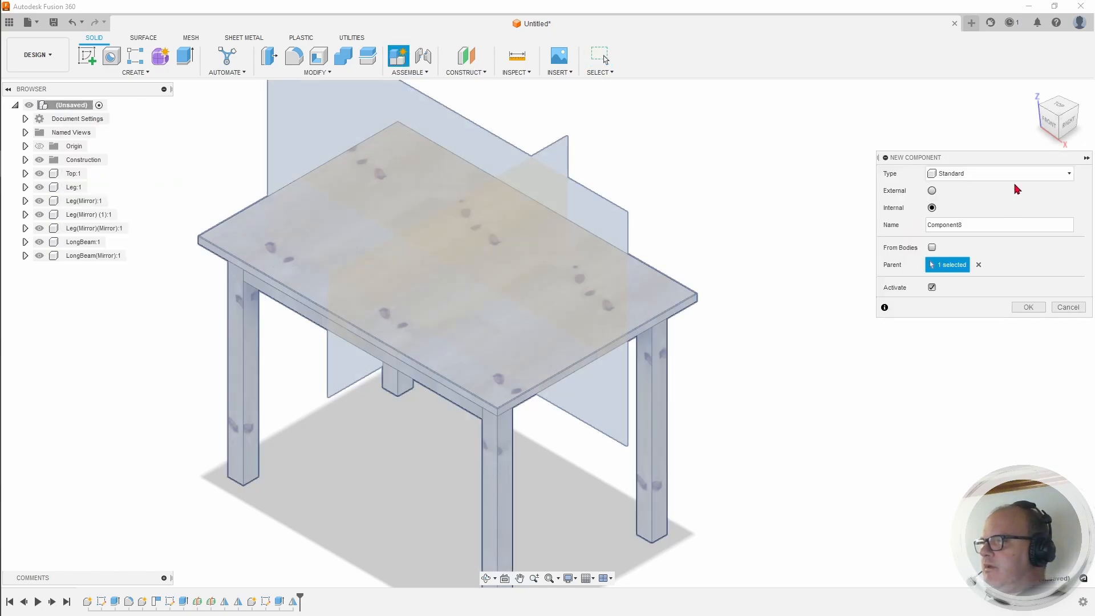
left_click(1028, 308)
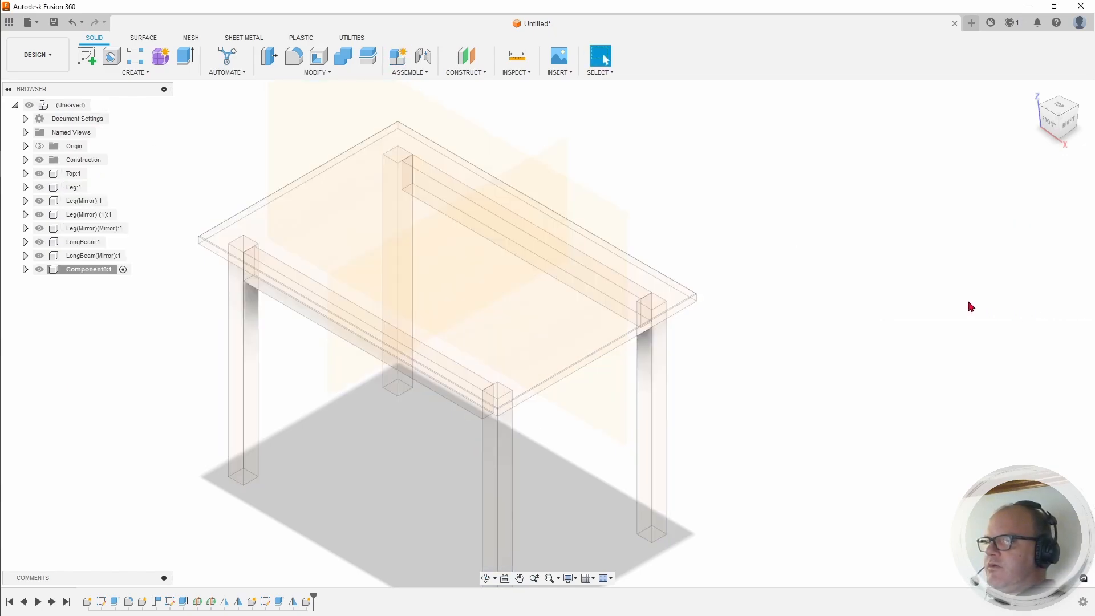
double_click(96, 270)
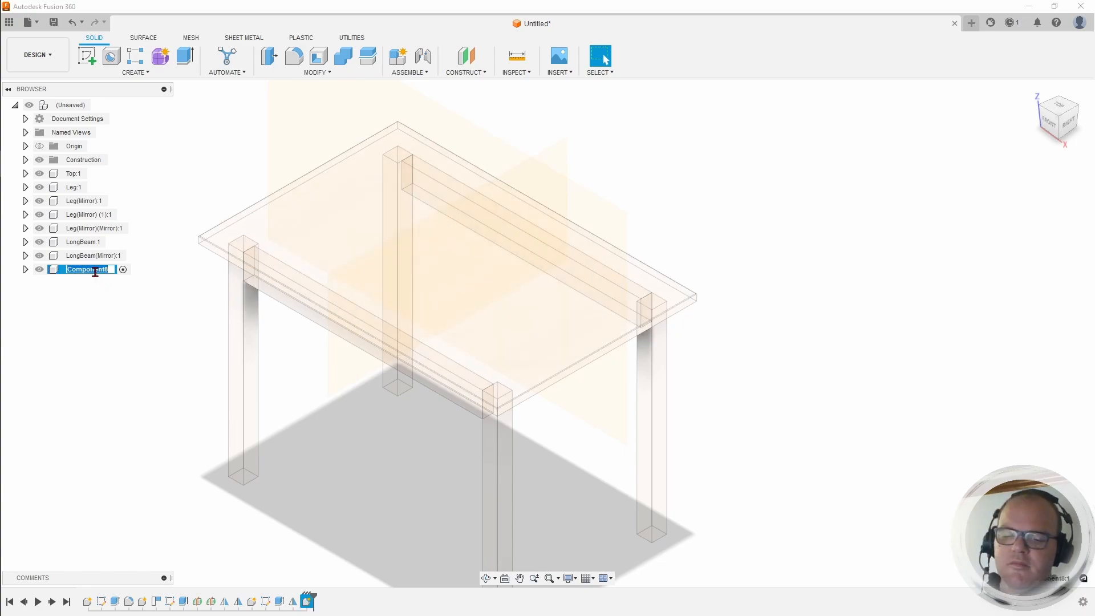
type("ShortBeam")
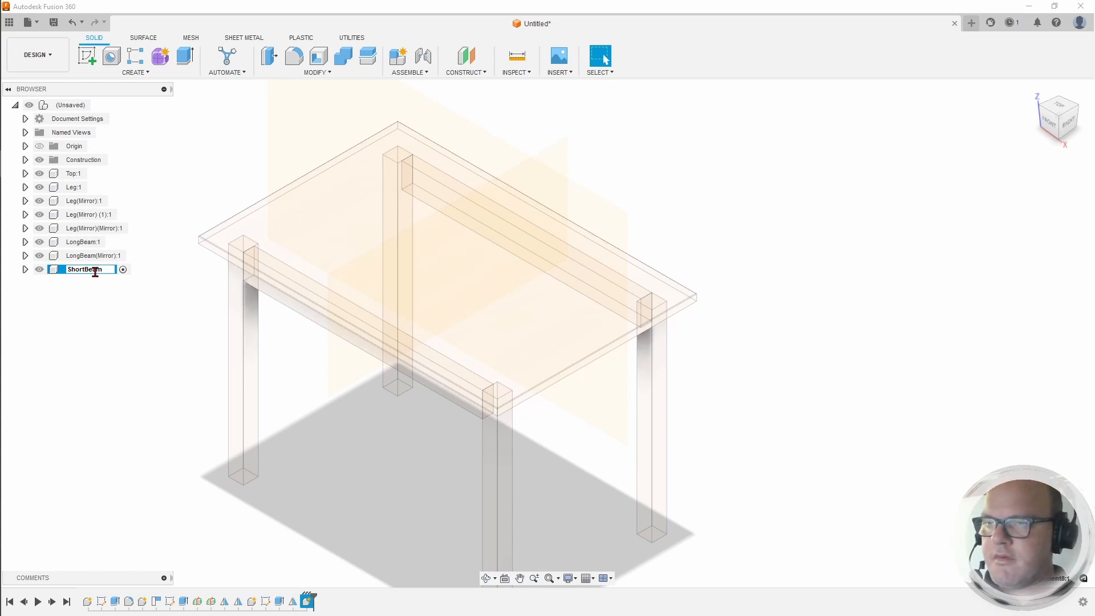
key("Return")
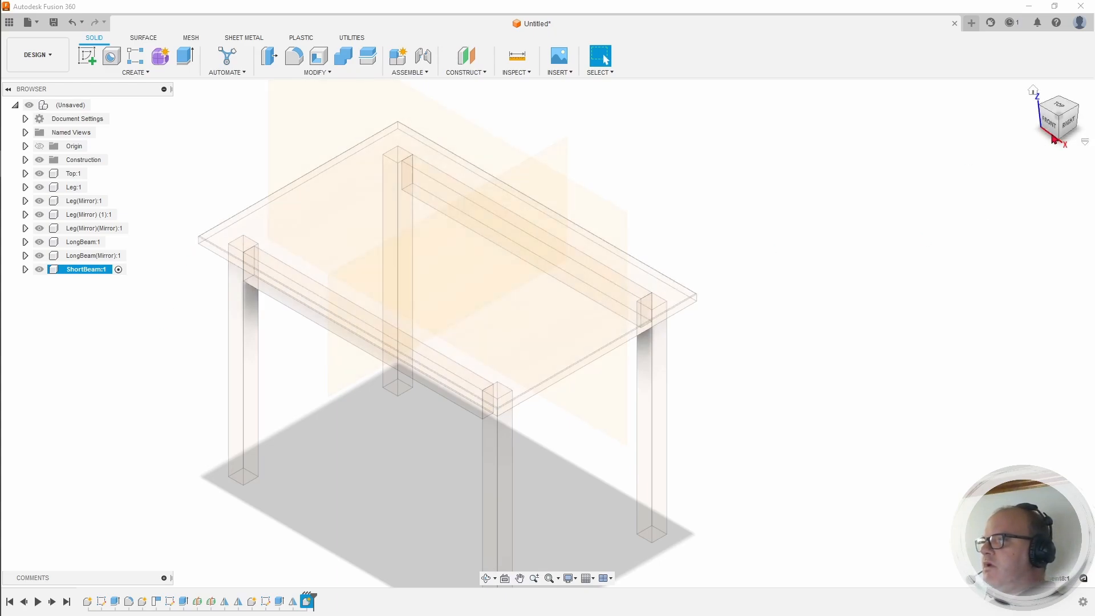
left_click_drag(1059, 124, 1064, 18)
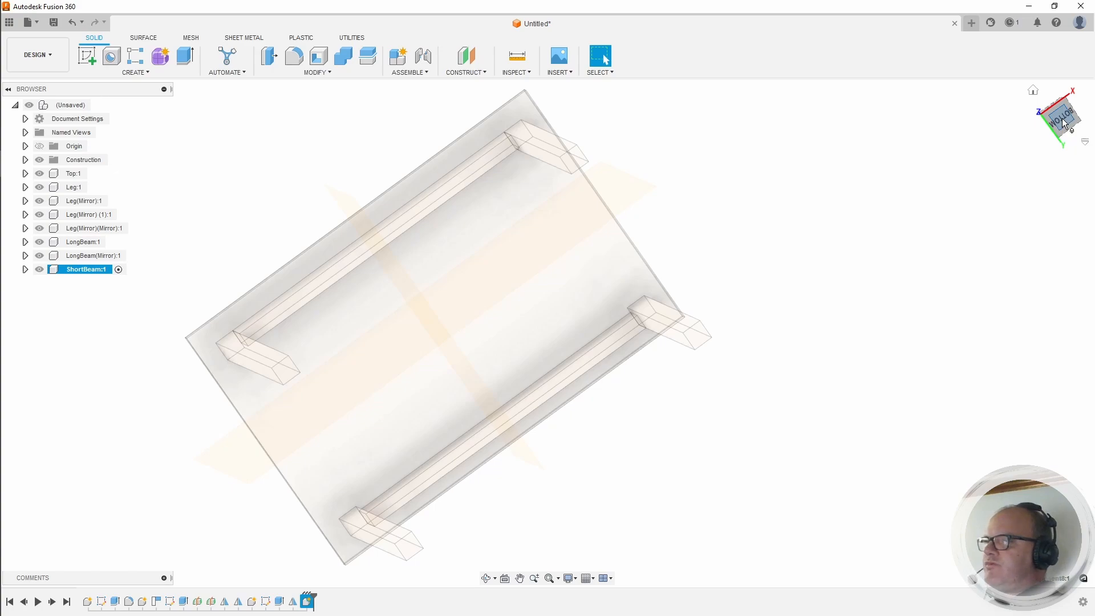
Step: From the Bottom view, measure the 560 mm gap between the two short-side legs
left_click(1063, 122)
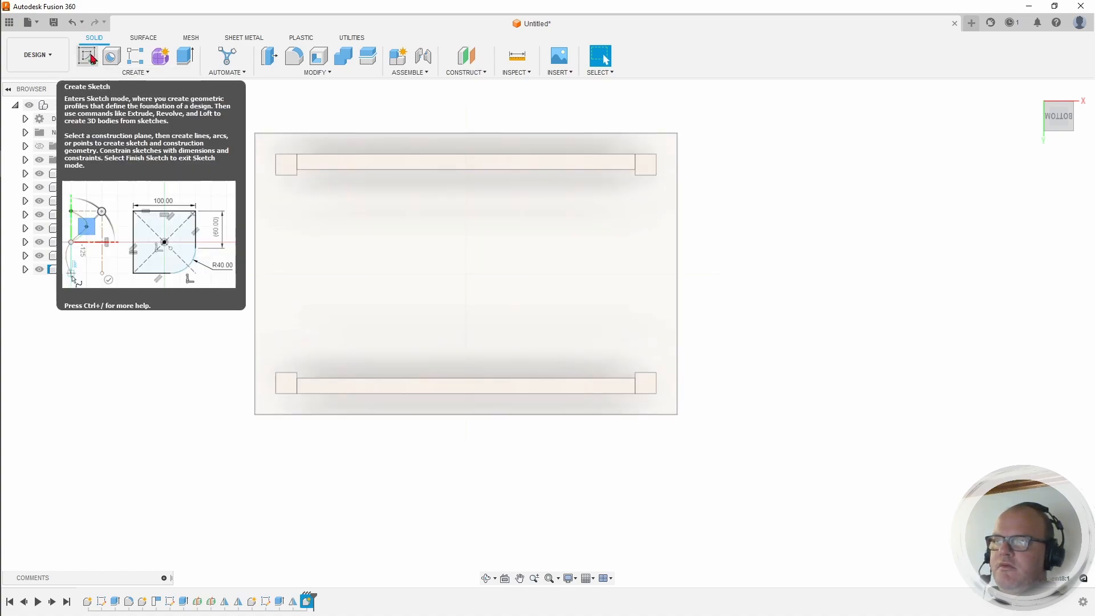
left_click(512, 67)
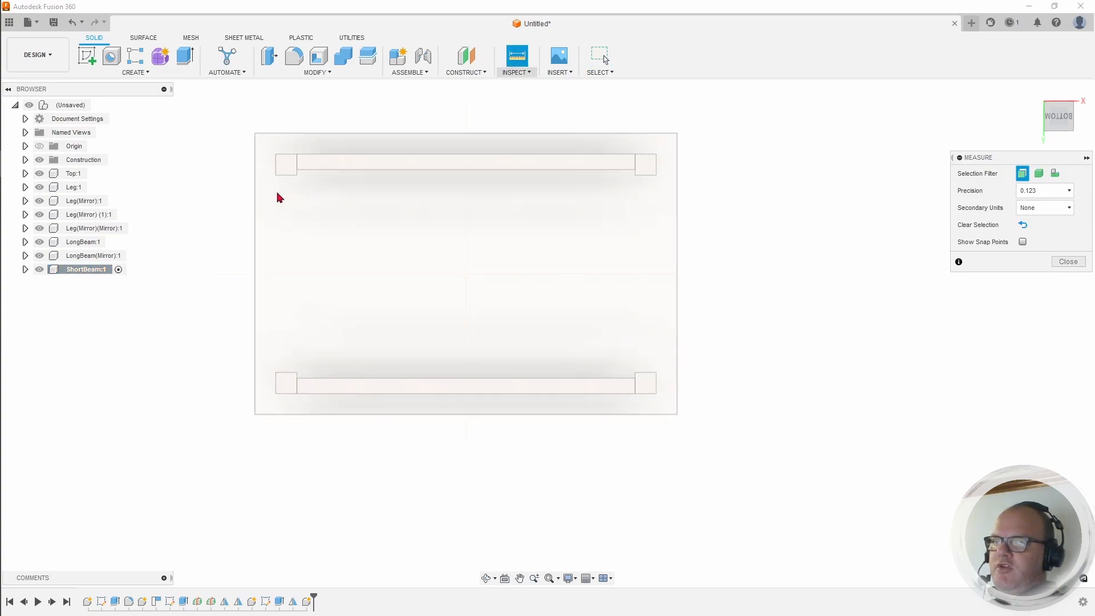
scroll(274, 187, "up", 3)
scroll(275, 186, "up", 3)
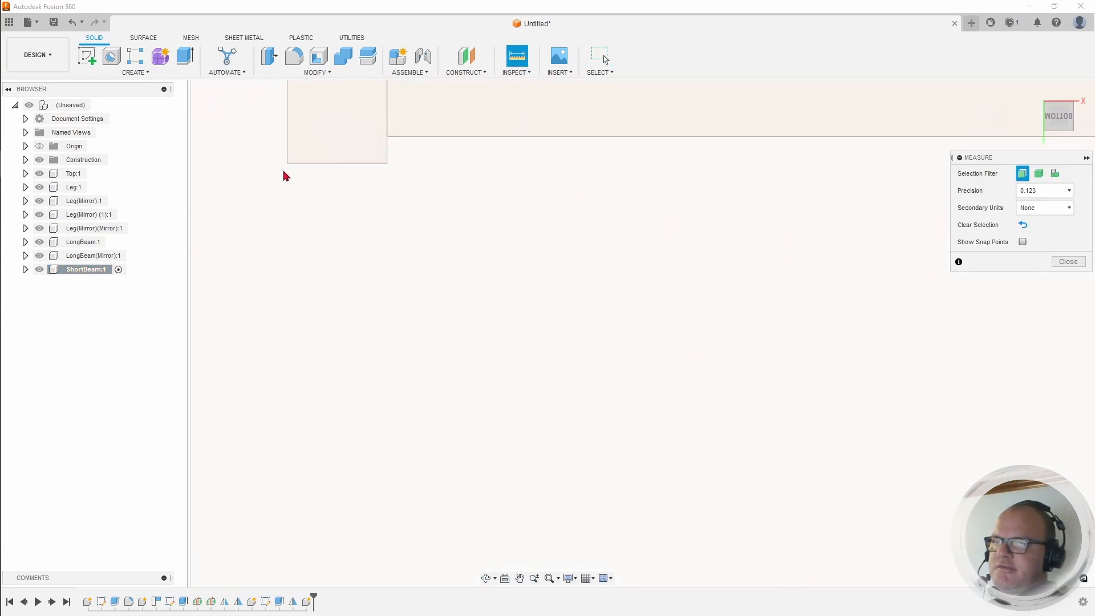
left_click(288, 165)
scroll(298, 204, "down", 5)
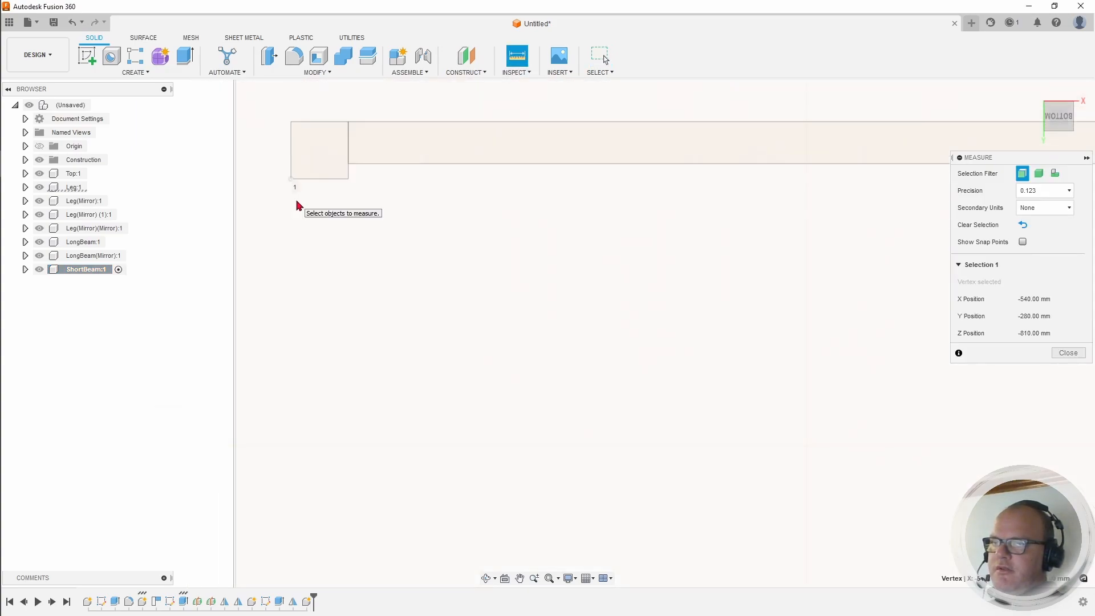
scroll(290, 515, "up", 5)
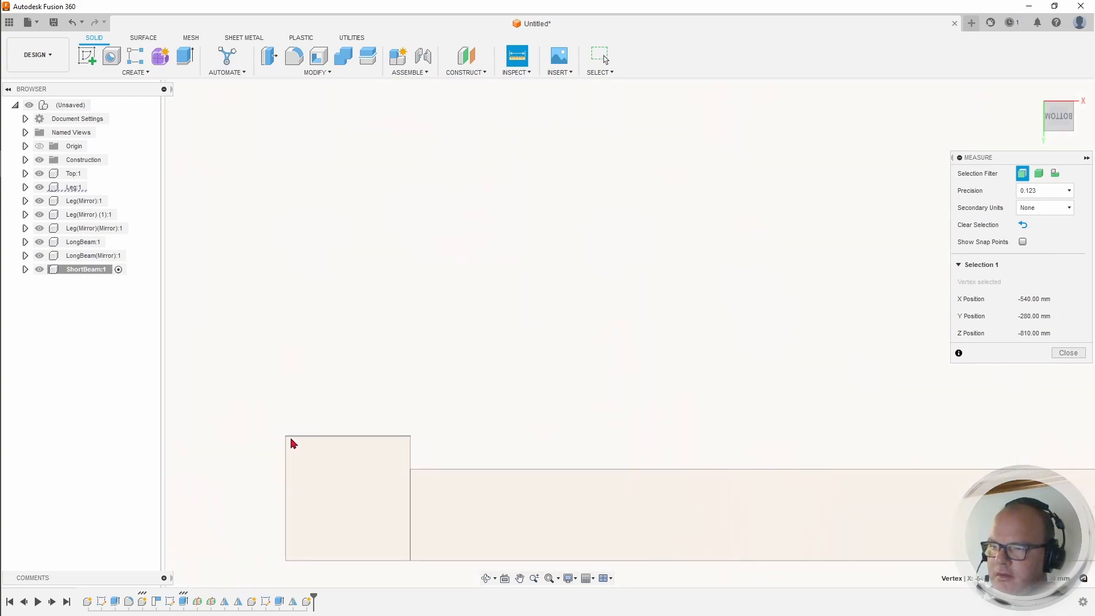
left_click(287, 438)
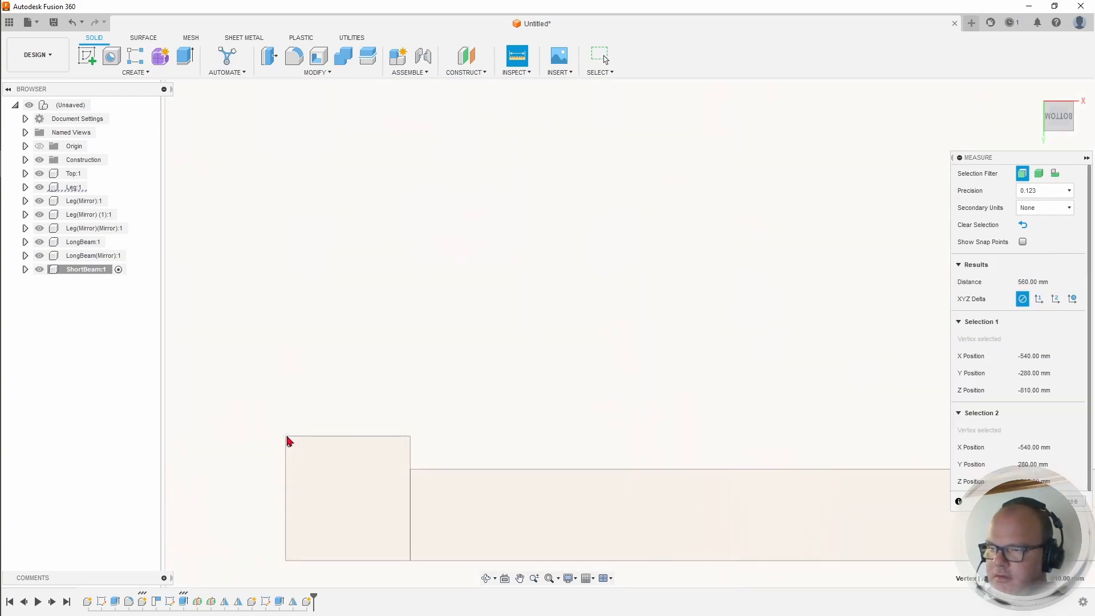
scroll(290, 436, "down", 2)
scroll(291, 435, "down", 4)
scroll(298, 255, "up", 3)
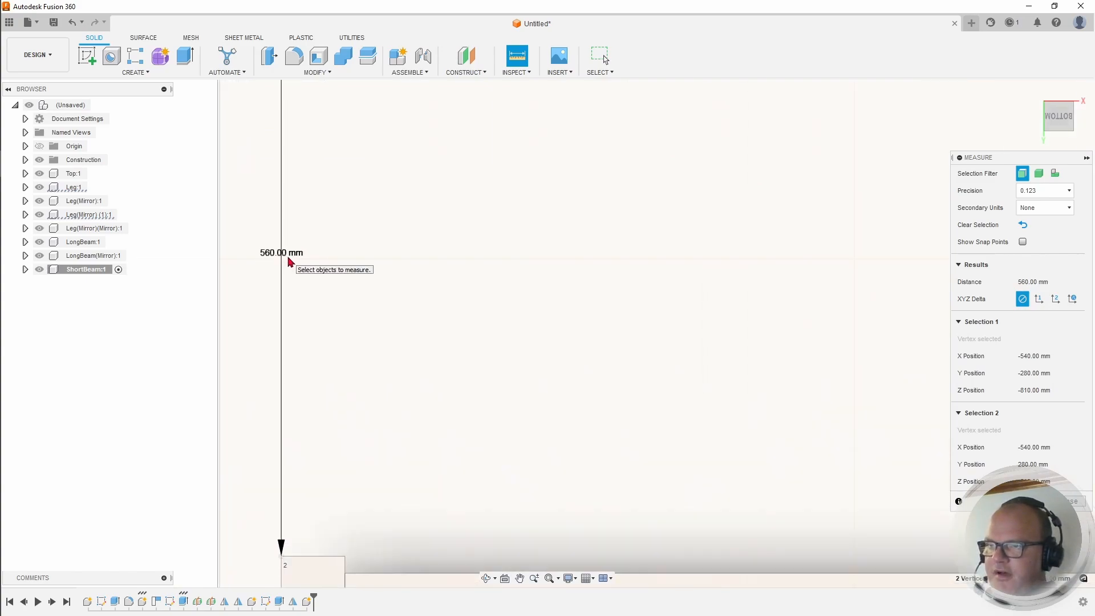
scroll(348, 269, "down", 5)
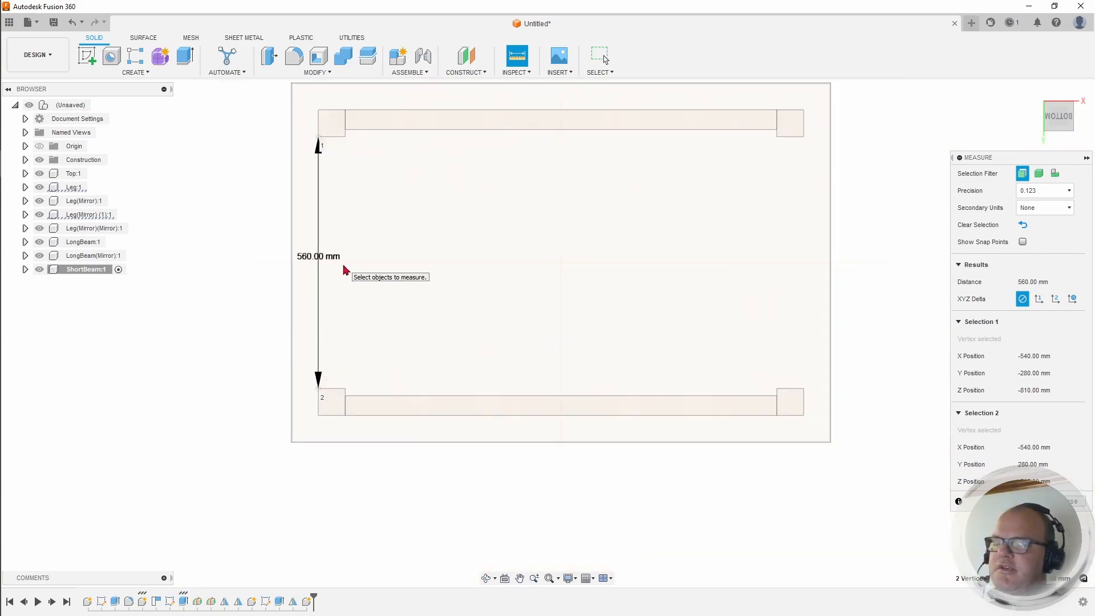
Step: Start a sketch on the tabletop underside and set the view to look straight up from below
left_click(90, 57)
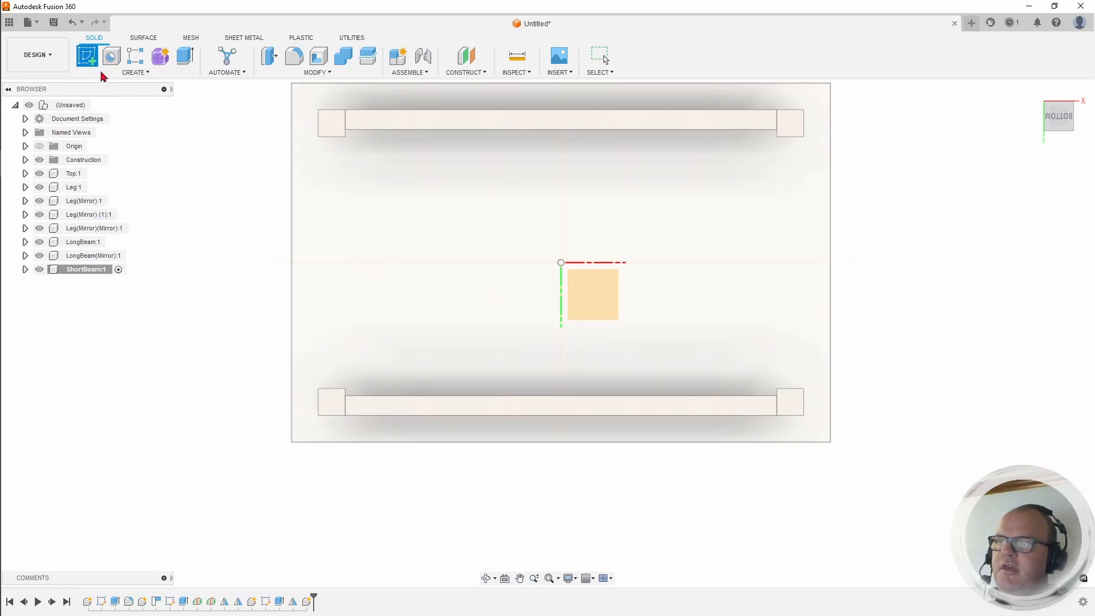
left_click(435, 228)
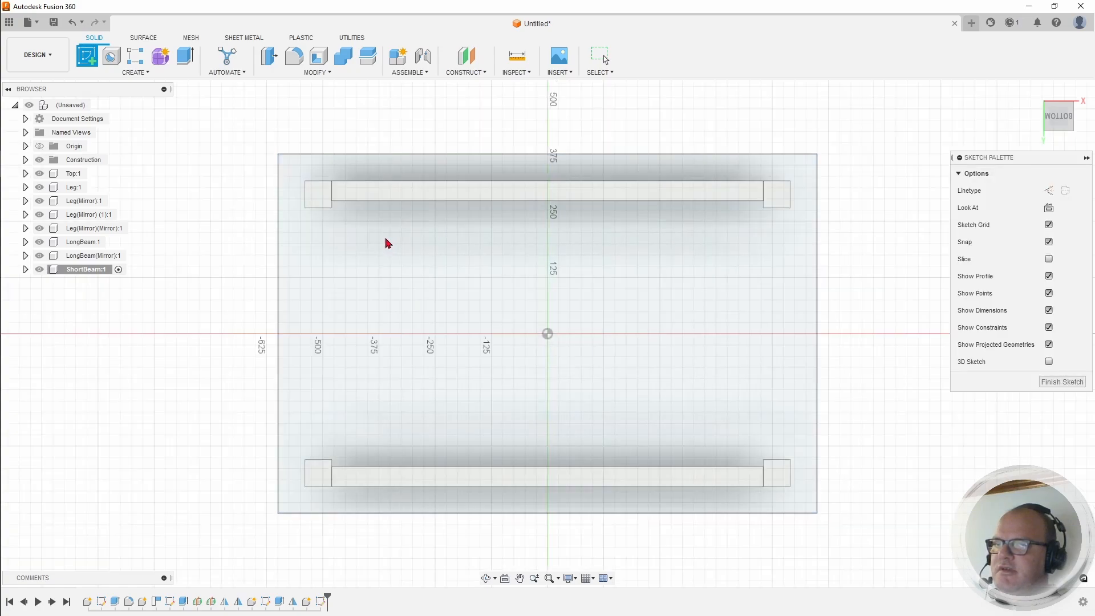
scroll(329, 224, "up", 5)
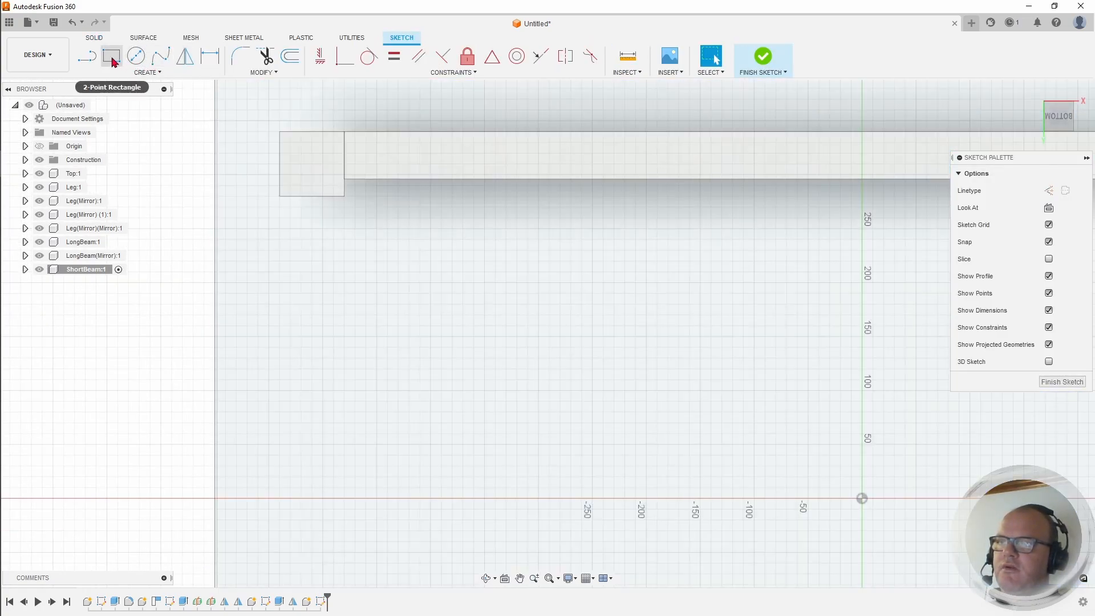
left_click(112, 59)
mouse_move(1059, 117)
left_mouse_down()
mouse_move(1084, 81)
mouse_move(1011, 91)
mouse_move(1062, 139)
mouse_move(1049, 149)
mouse_move(1040, 69)
left_mouse_up()
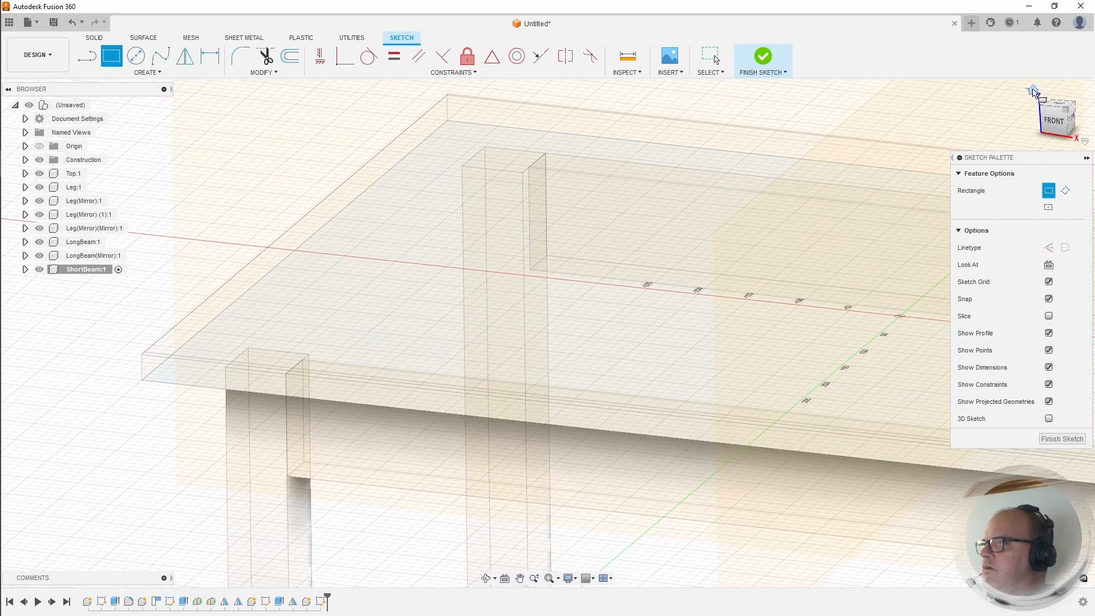
left_click(1033, 91)
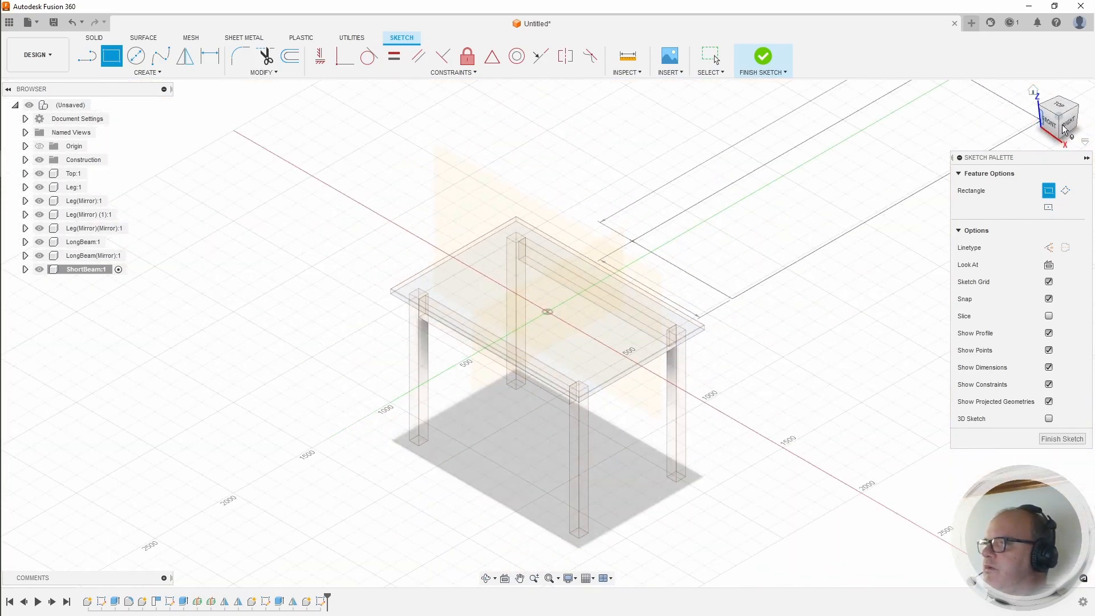
key("Escape")
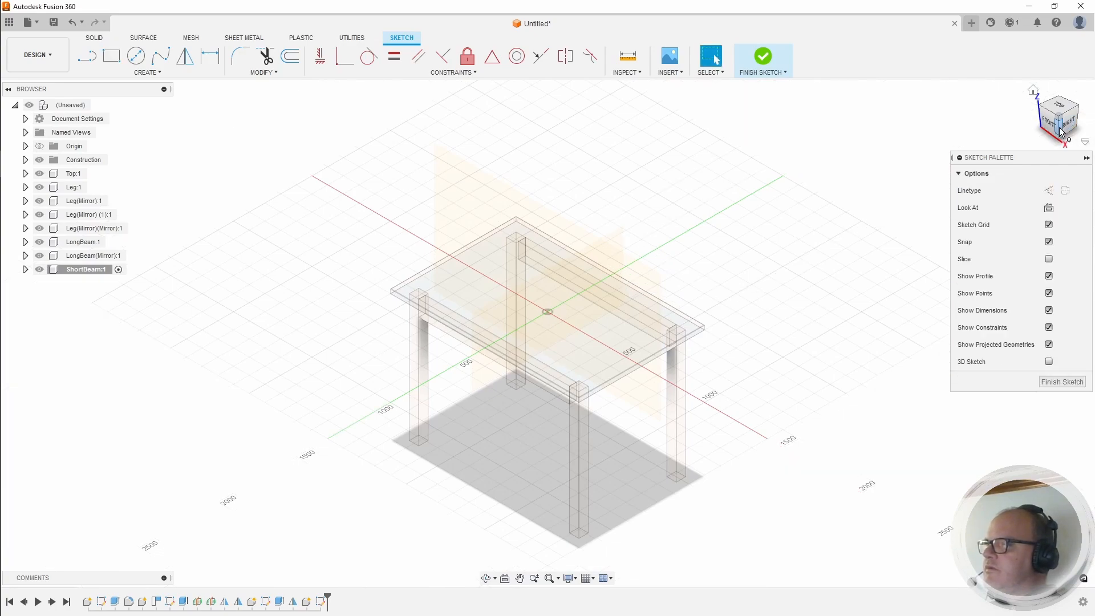
left_click(1059, 132)
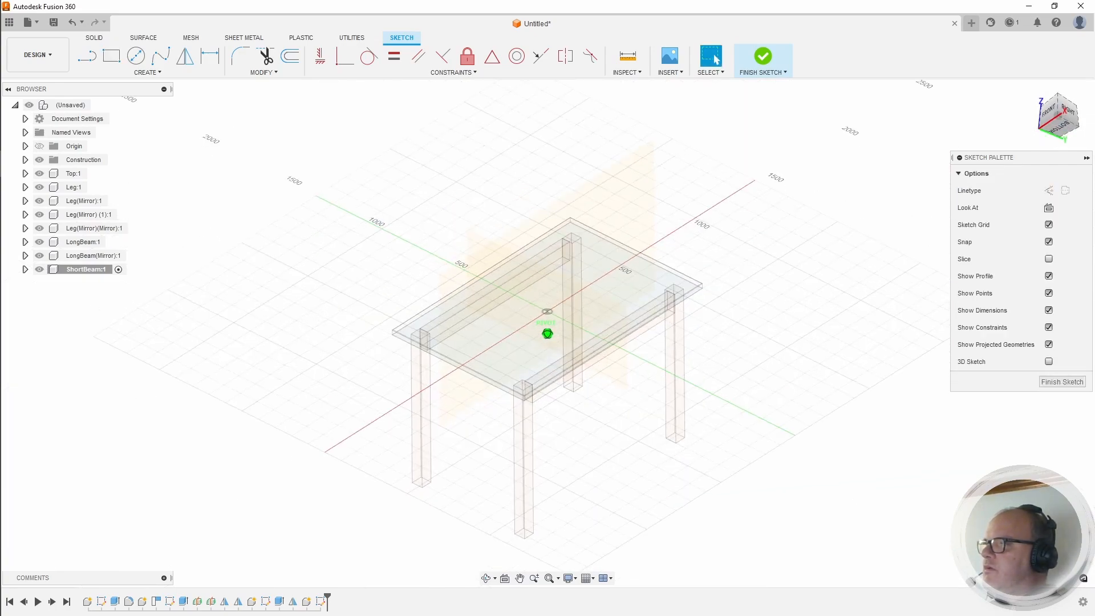
left_click(1059, 131)
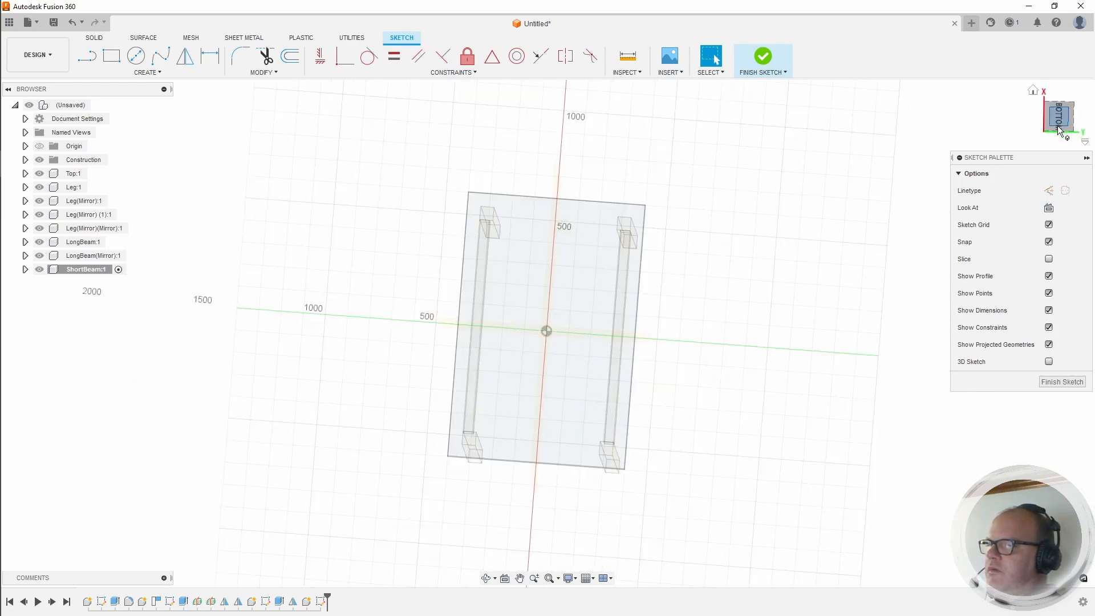
scroll(494, 223, "up", 6)
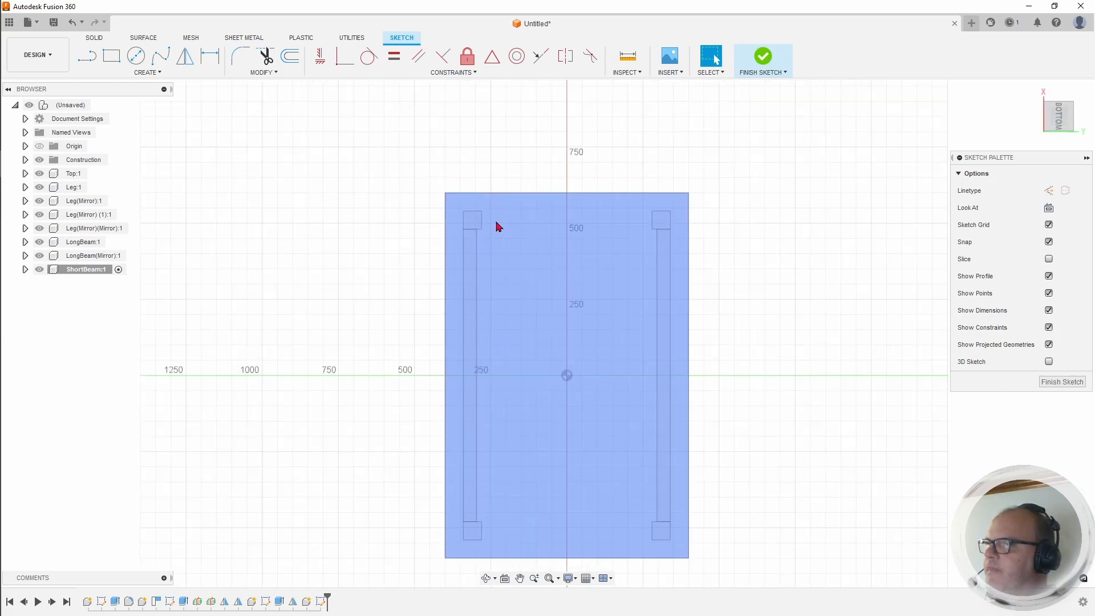
scroll(494, 216, "up", 2)
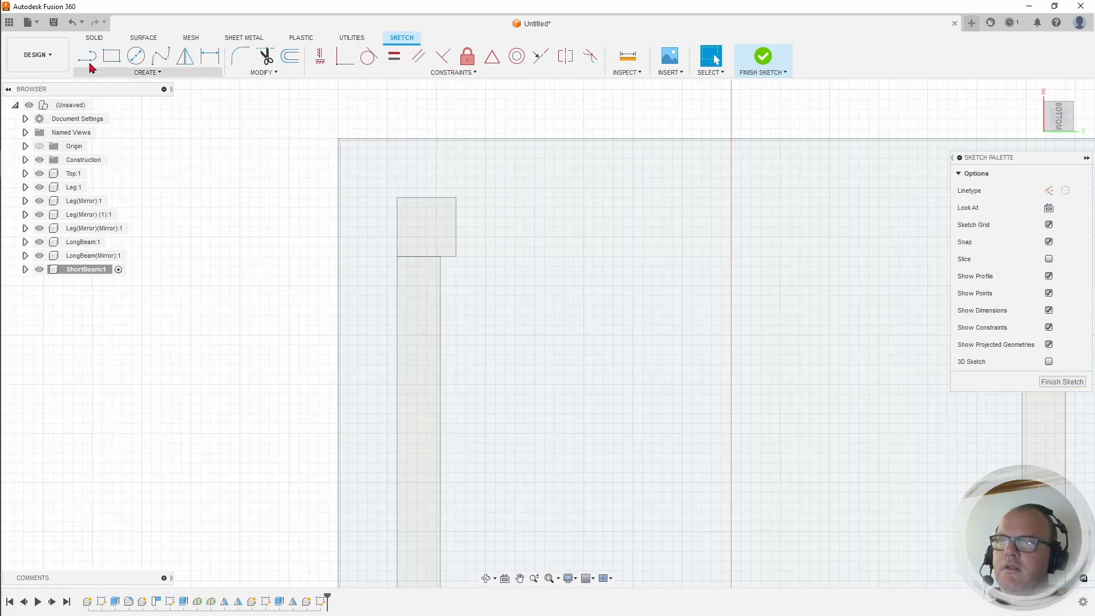
Step: Draw a 560 × 44 mm rectangle from the leg corner and finish the sketch
left_click(112, 56)
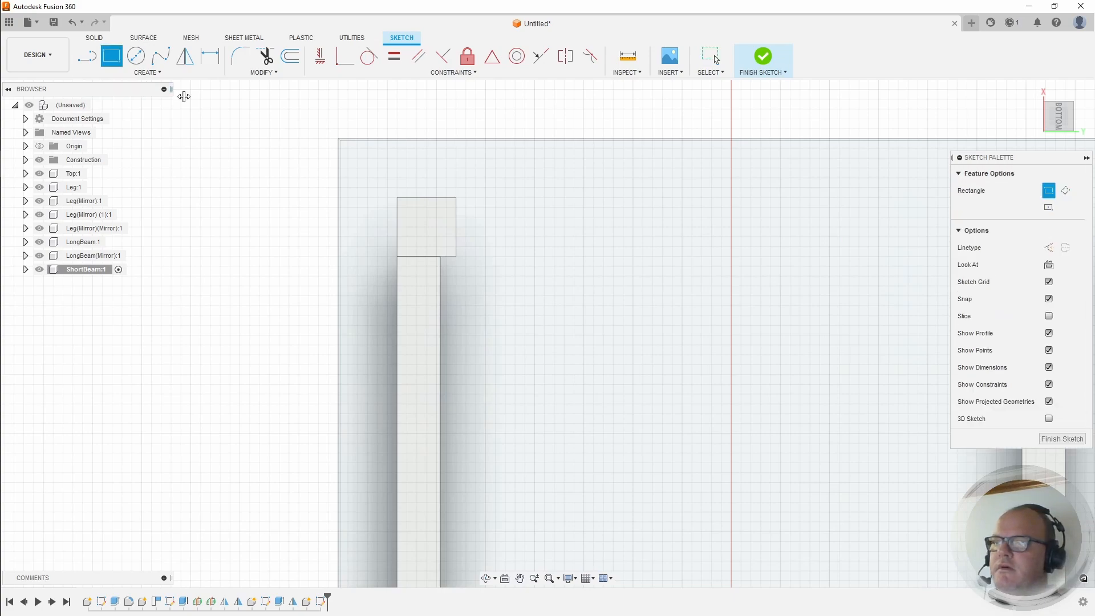
left_click(456, 197)
scroll(521, 239, "down", 1)
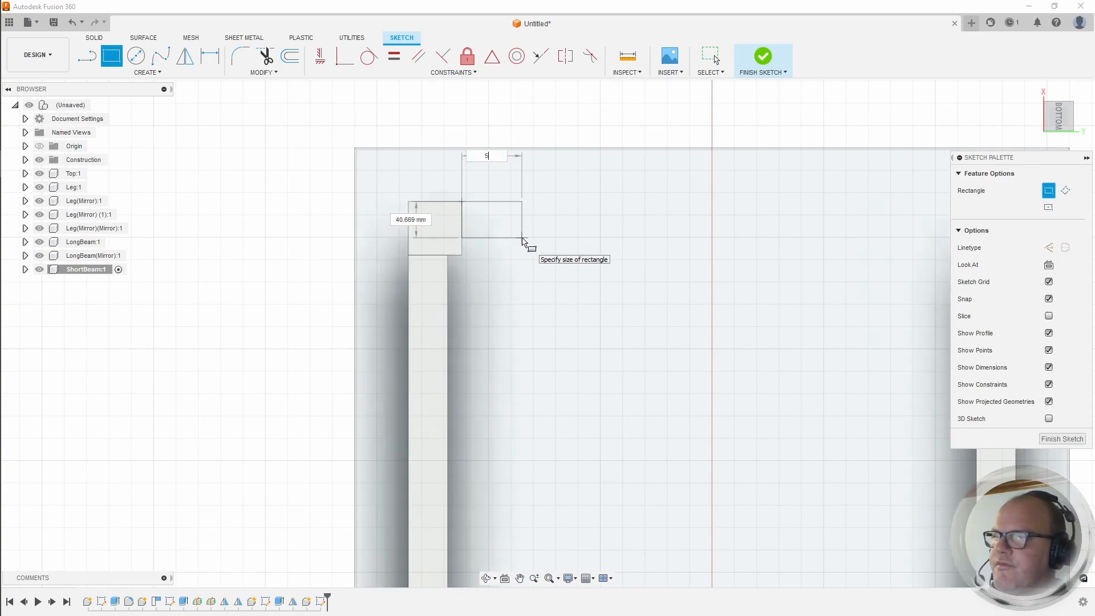
type("560")
key("Tab")
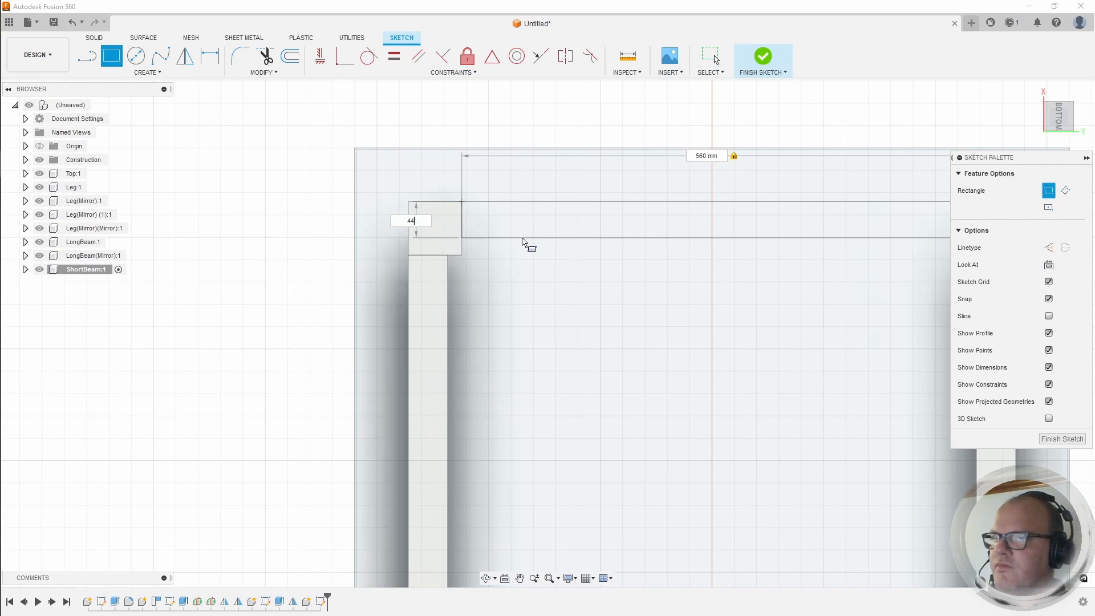
type("44")
key("Return")
key("Escape")
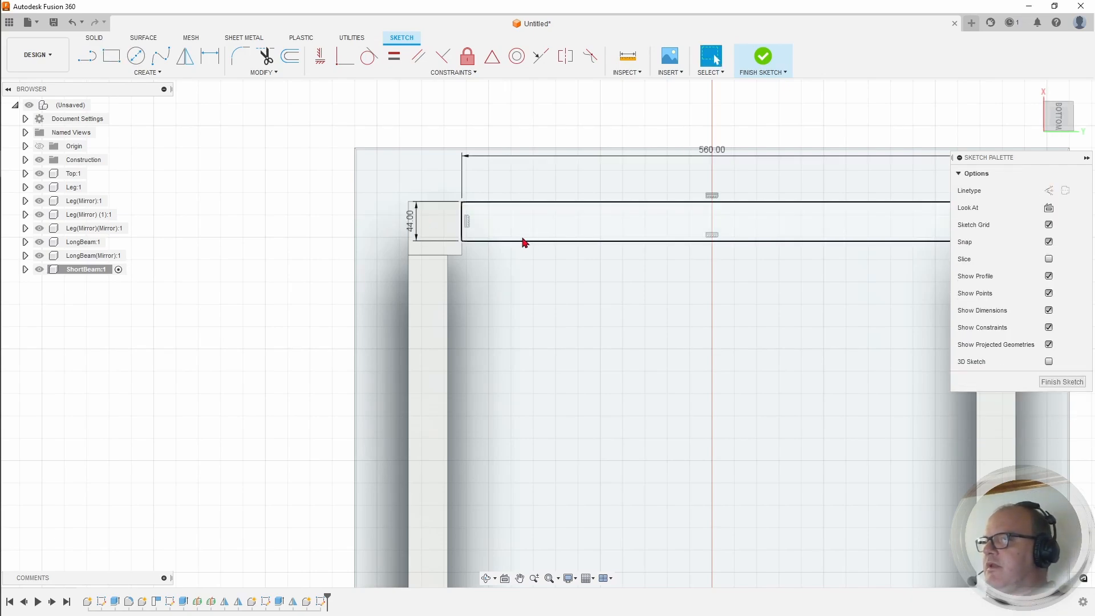
left_click(765, 56)
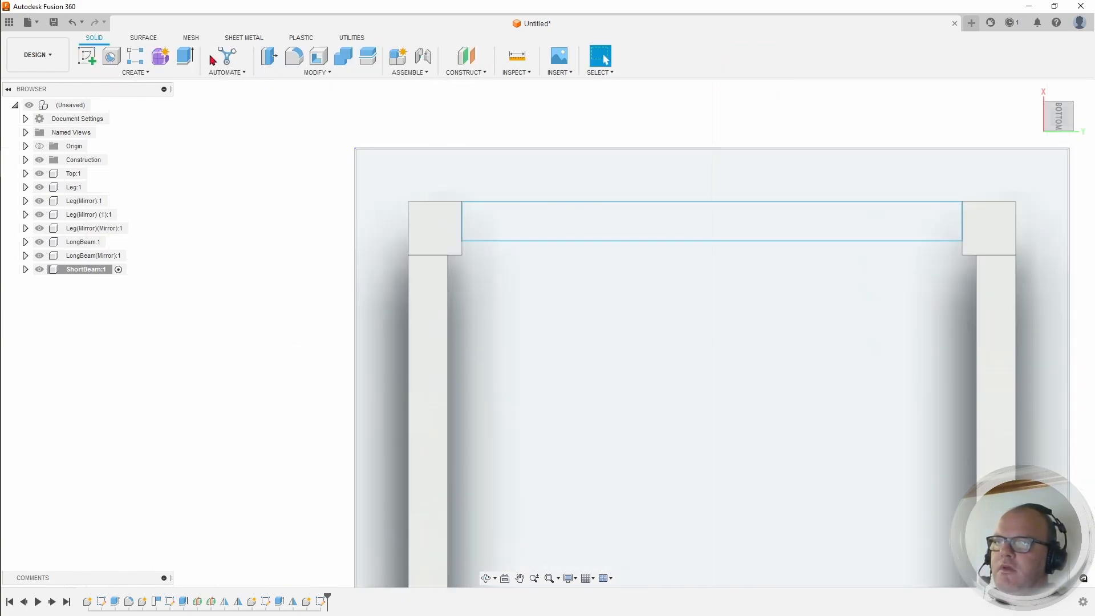
Step: Hide LongBeam:1, LongBeam(Mirror):1 and the Leg(Mirror)(Mirror):1 leg
left_click(41, 258)
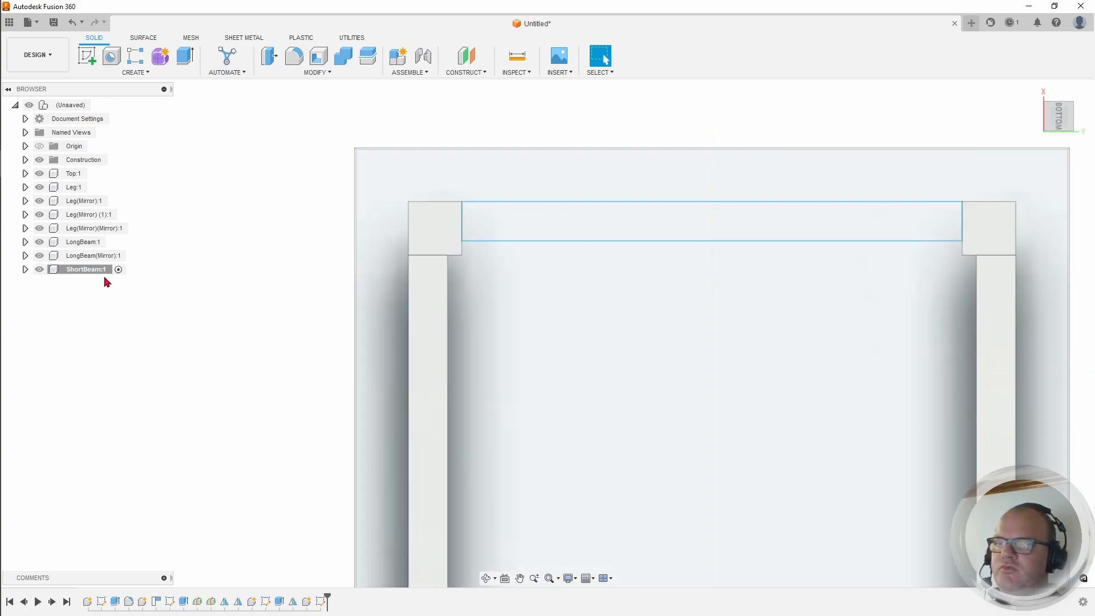
left_click(39, 254)
left_click(39, 241)
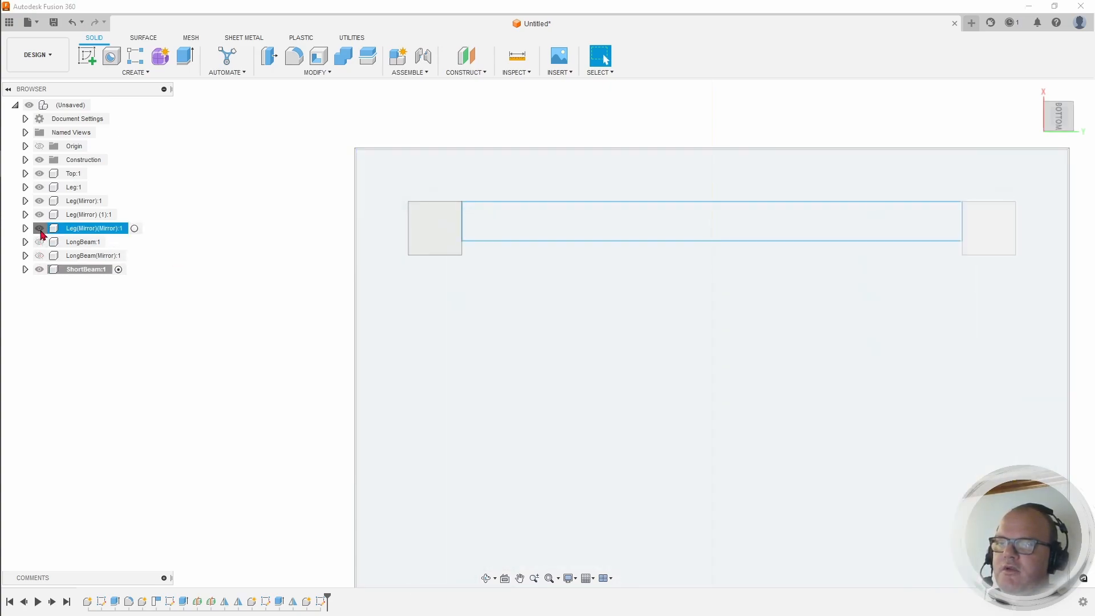
left_click(39, 228)
Step: Hide Leg(Mirror):1, Leg:1 and the Top:1 tabletop
left_click(39, 201)
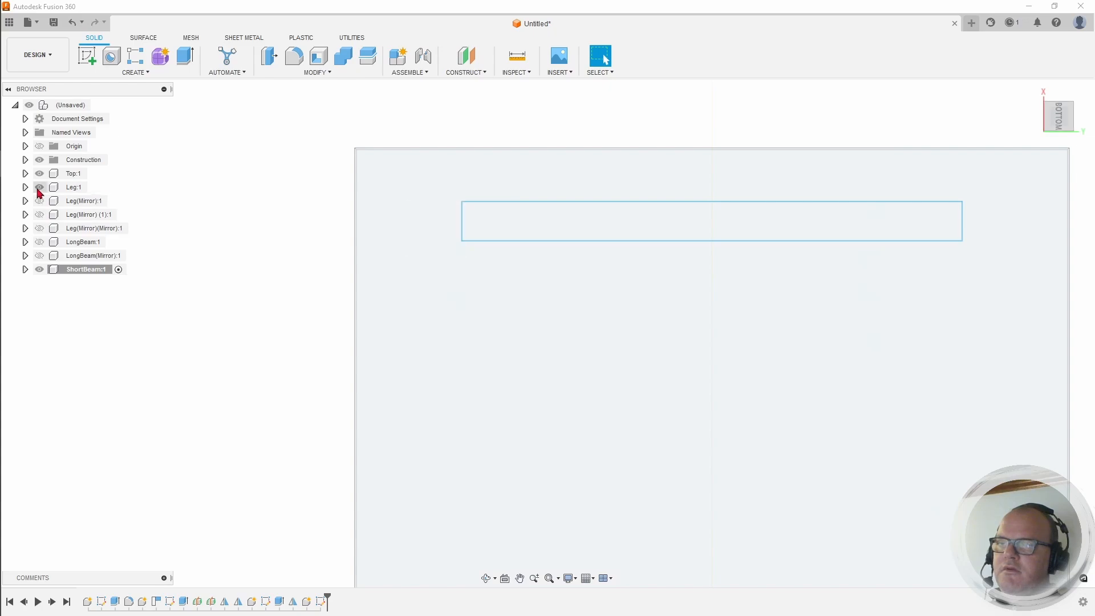
left_click(39, 187)
left_click(40, 173)
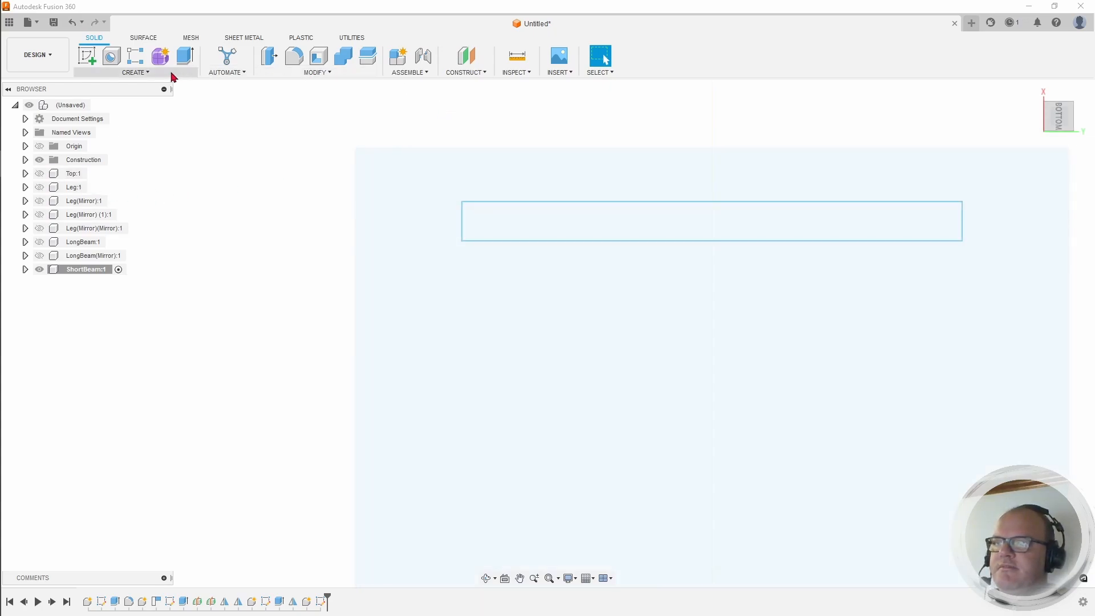
Step: Extrude the 560 × 44 mm rectangle 100 mm into the short beam body
left_click(185, 57)
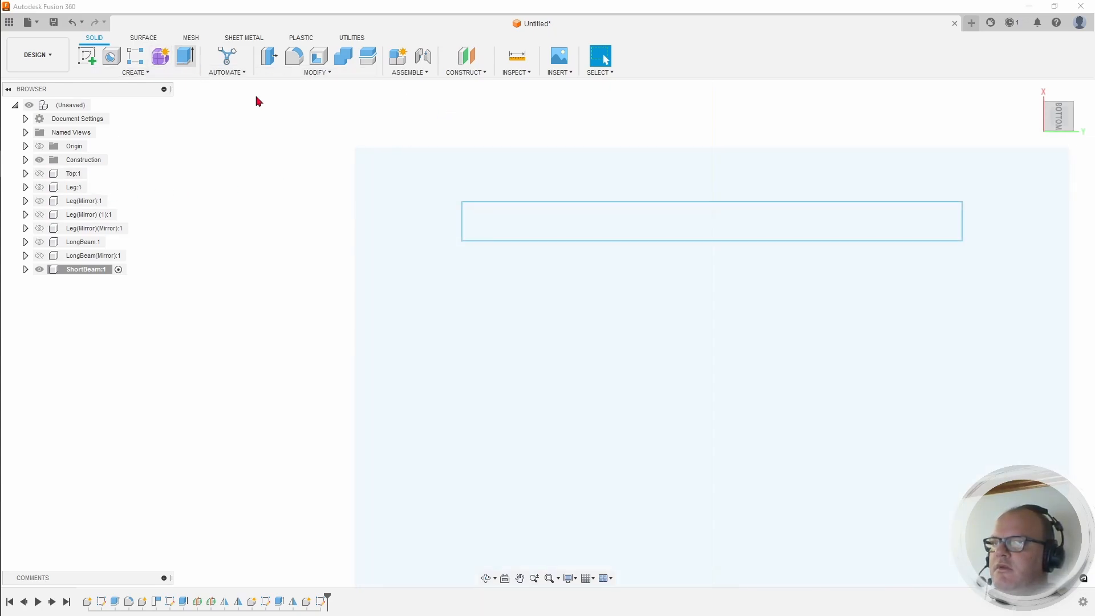
left_click(551, 231)
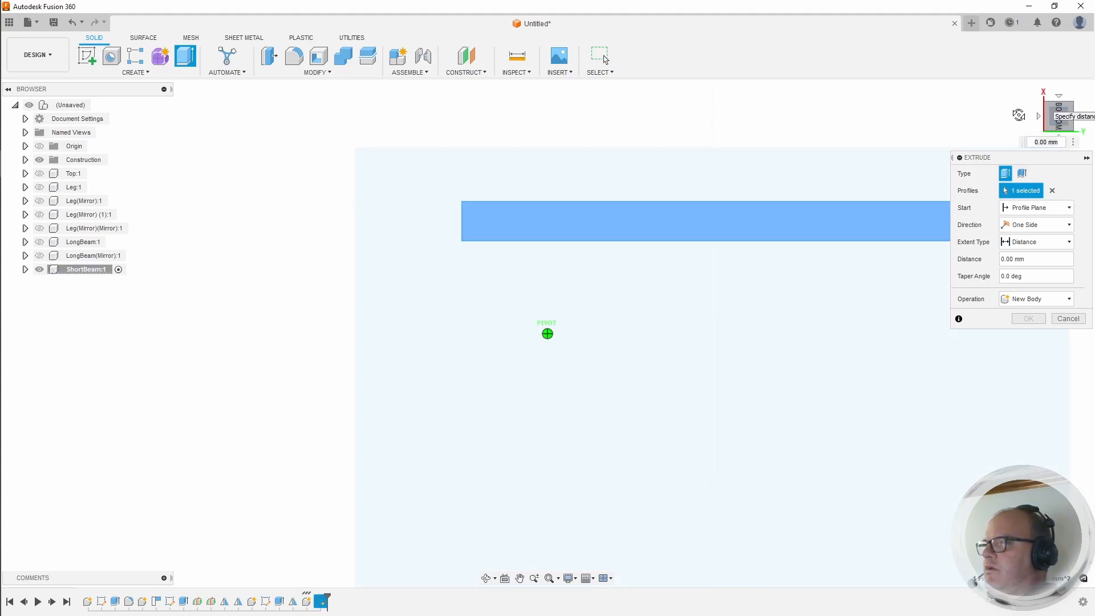
left_click(1056, 115)
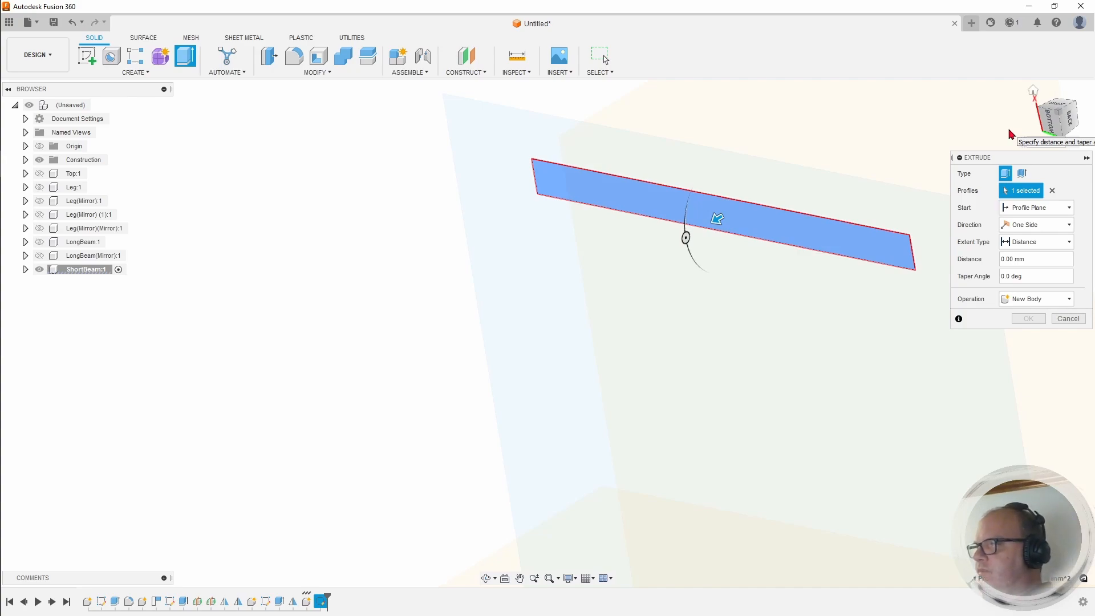
left_click_drag(715, 219, 671, 243)
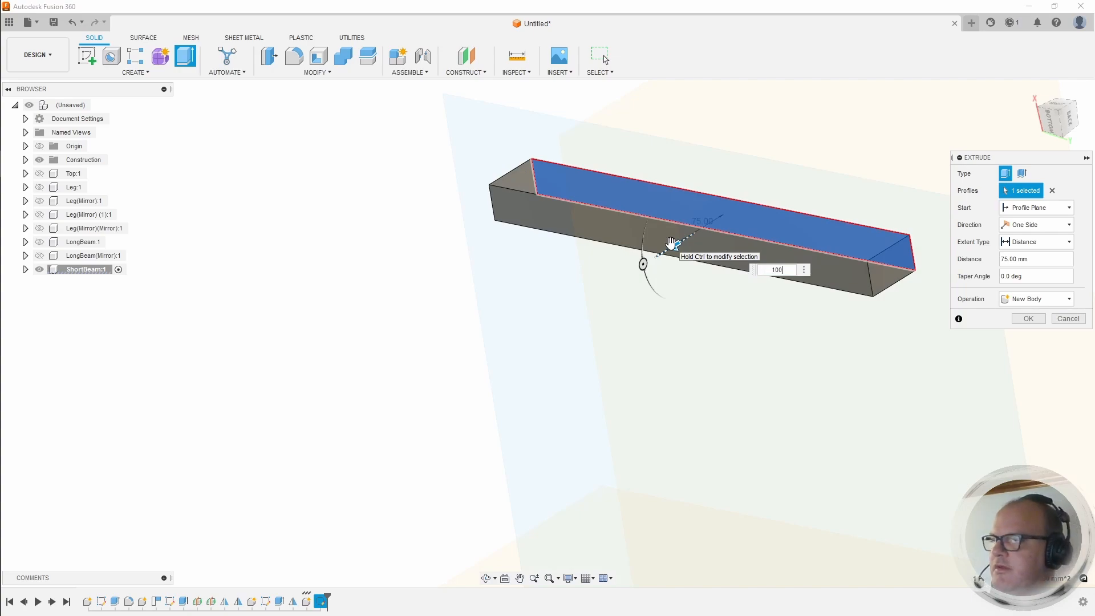
key("Return")
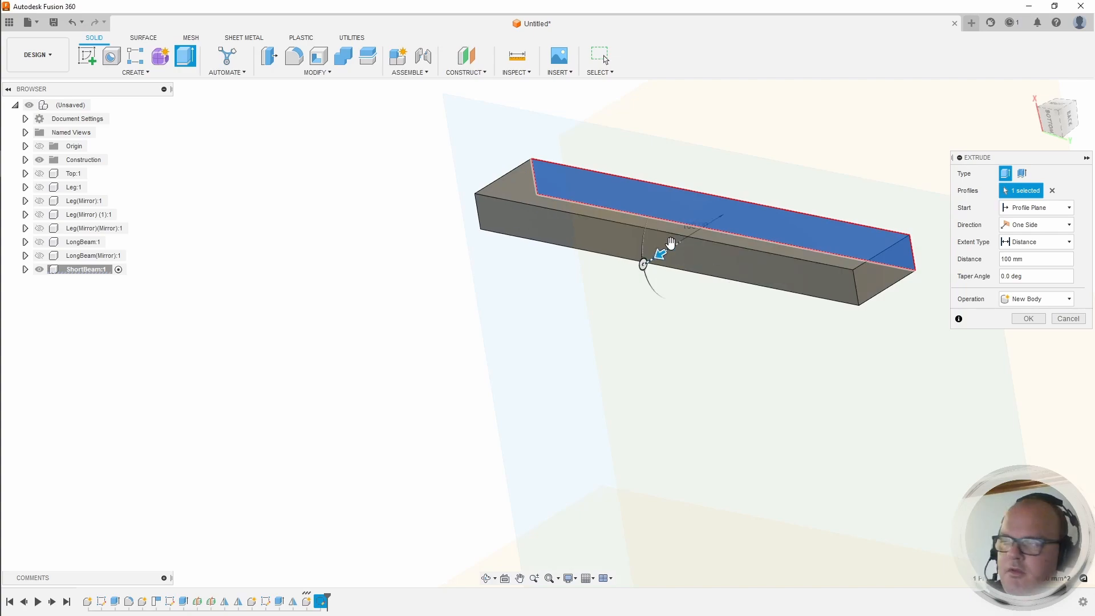
key("Return")
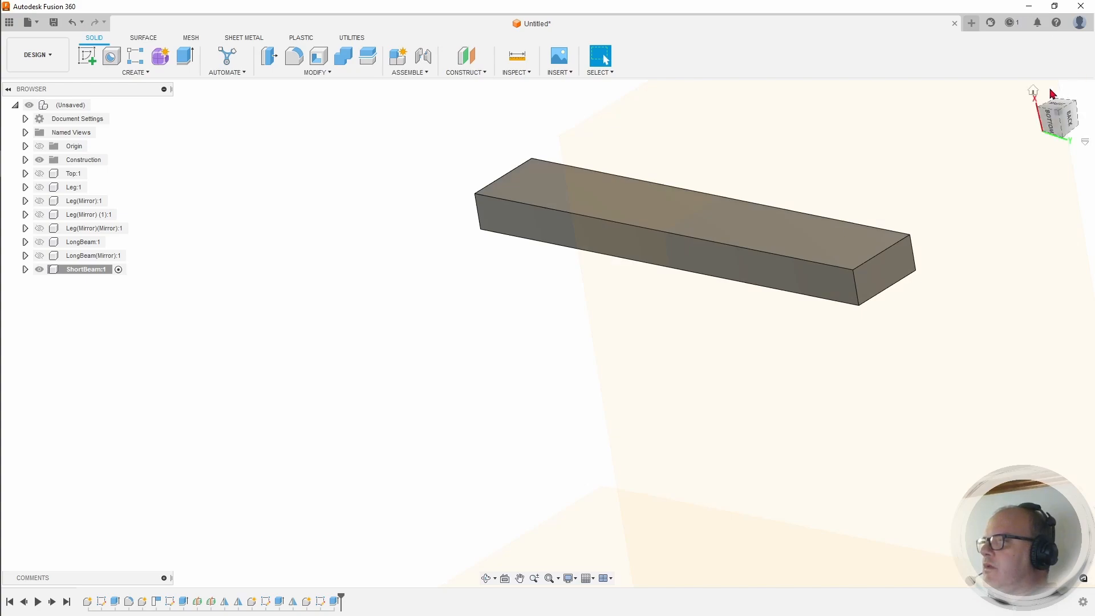
left_click(1034, 90)
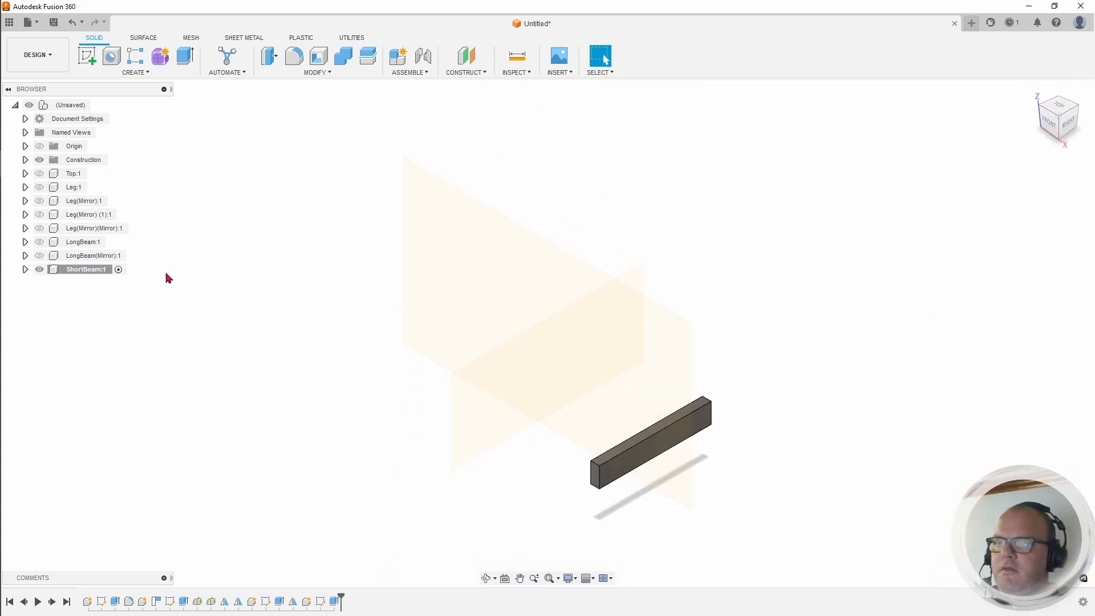
Step: Turn the tabletop, all four legs and both long beams back on
left_click(39, 173)
left_click(39, 187)
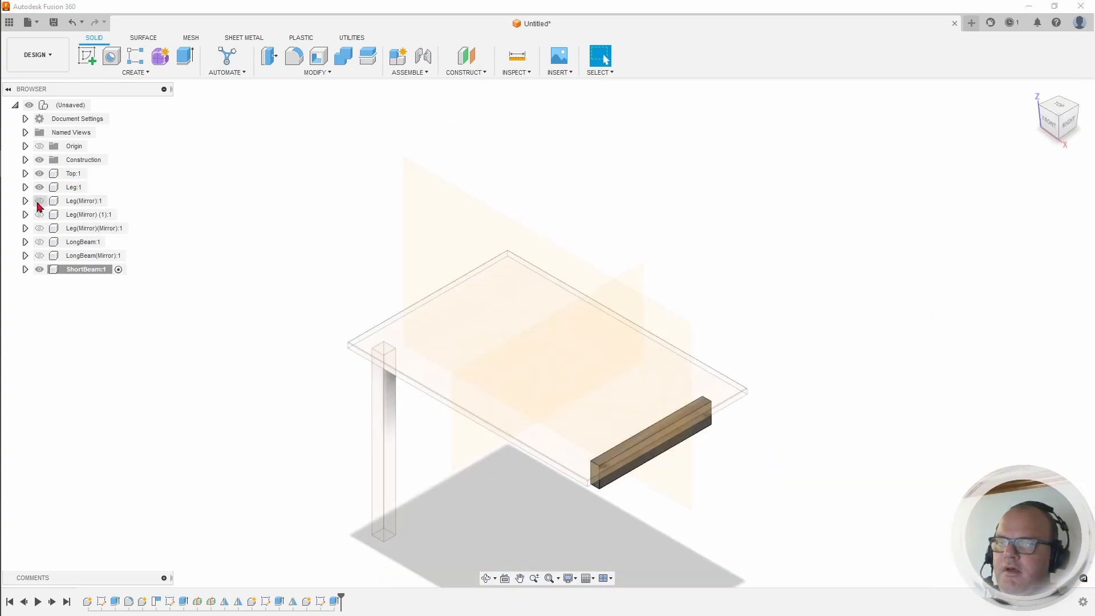
left_click(40, 200)
left_click(39, 215)
left_click(39, 228)
left_click(39, 241)
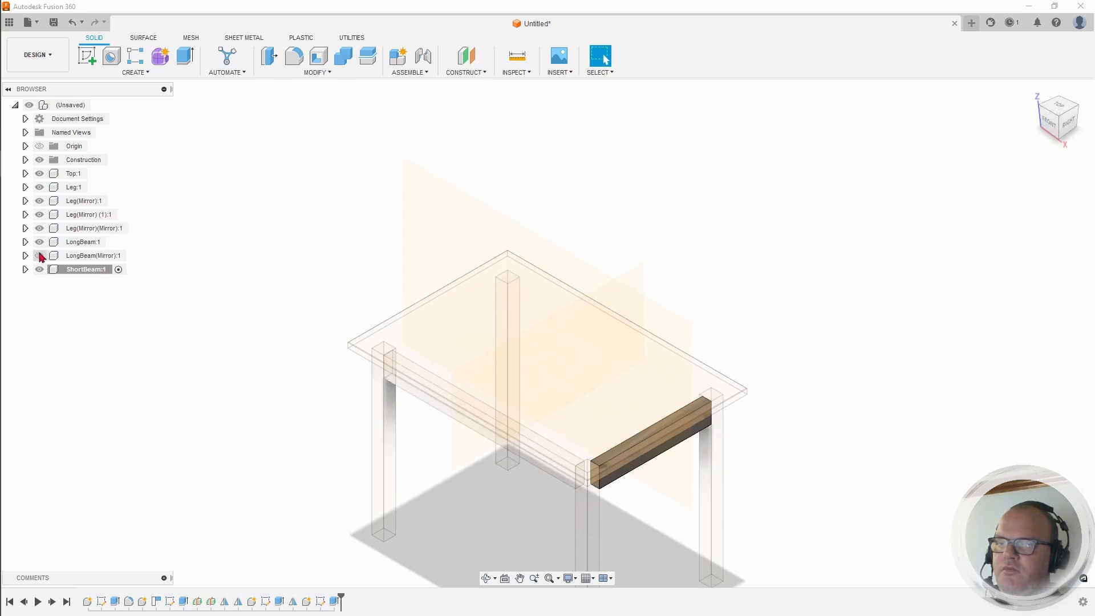
left_click(39, 256)
Step: Check the short beam's fit from the Right view, then return to Home
middle_click_drag(703, 321, 647, 190)
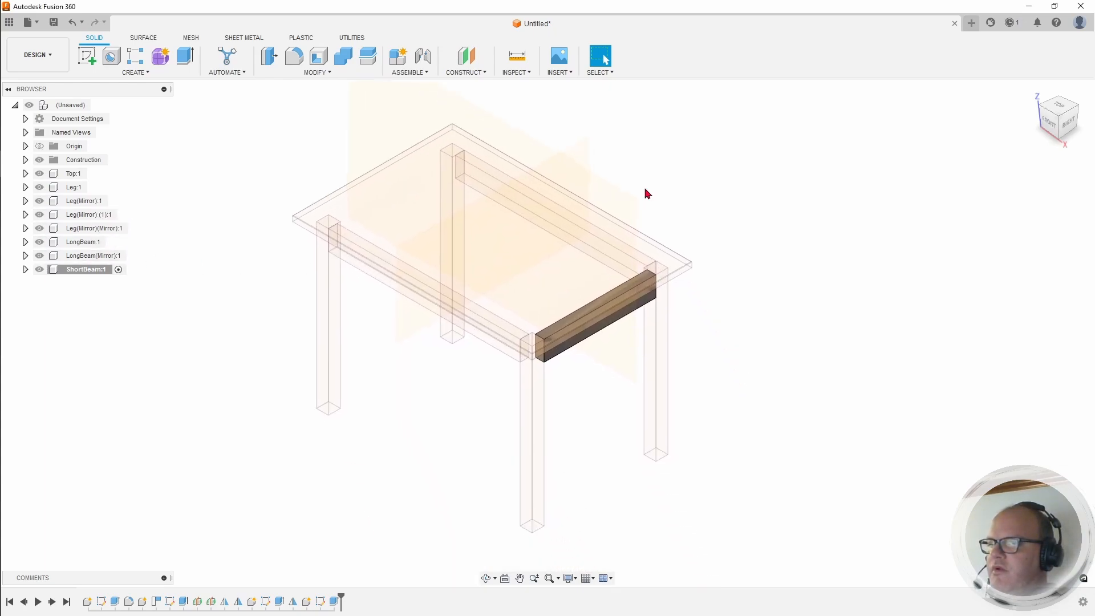
left_click(1069, 124)
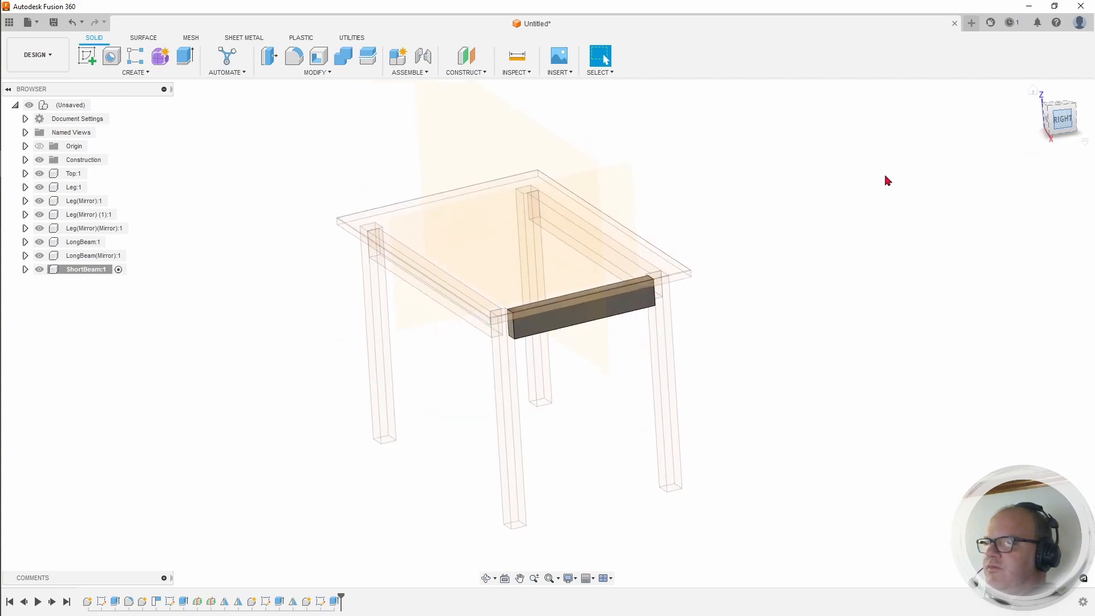
scroll(513, 292, "up", 5)
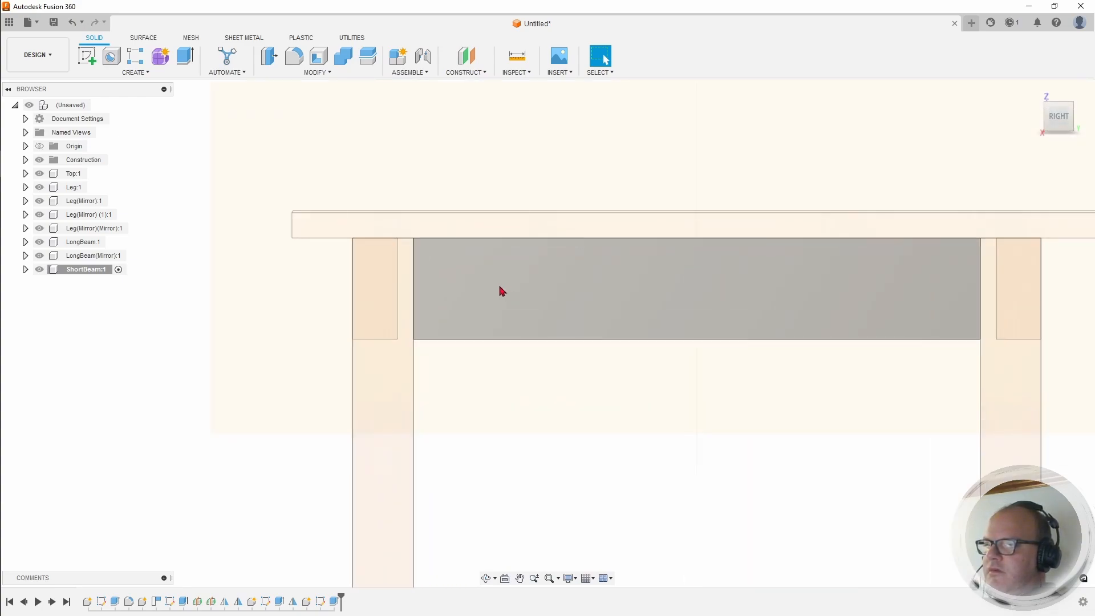
scroll(498, 282, "down", 4)
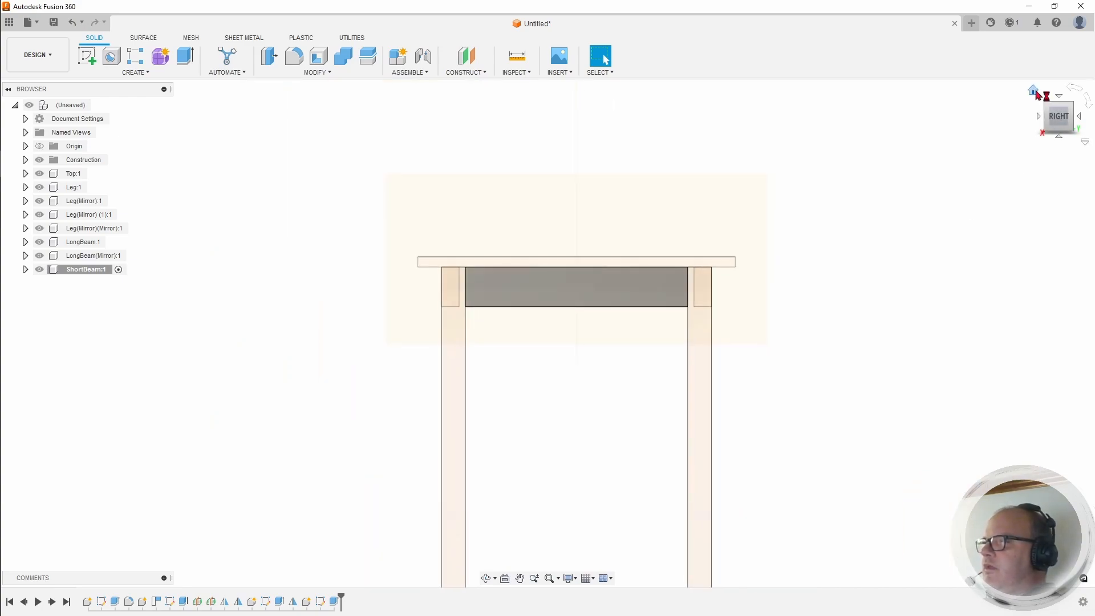
left_click(1034, 92)
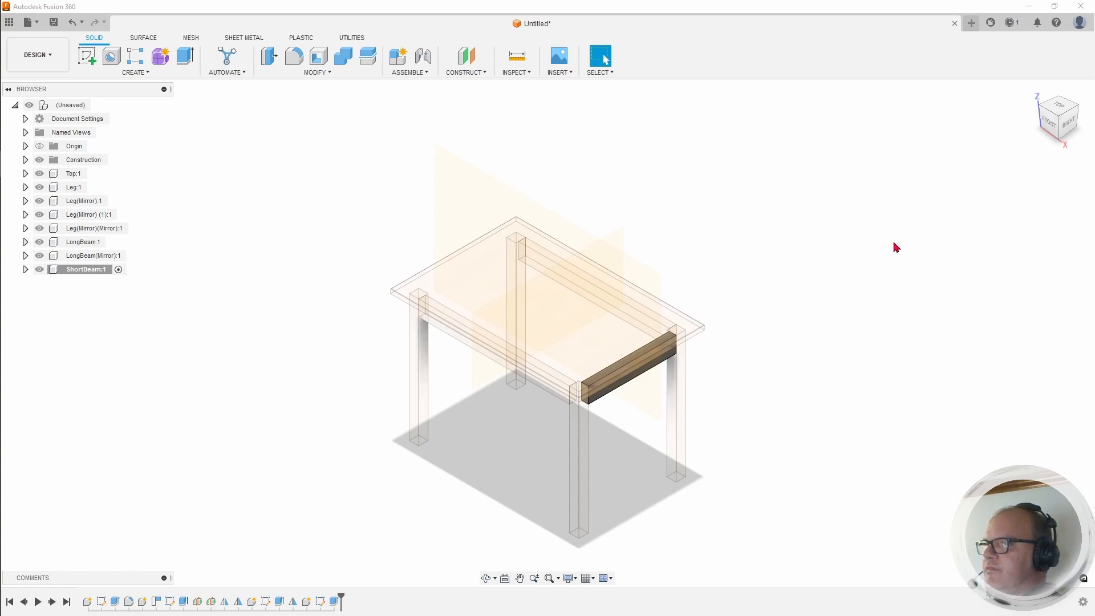
Step: Replace the short beam's dark stain with Pine - Glossy and collapse the Appearance panel
key("a")
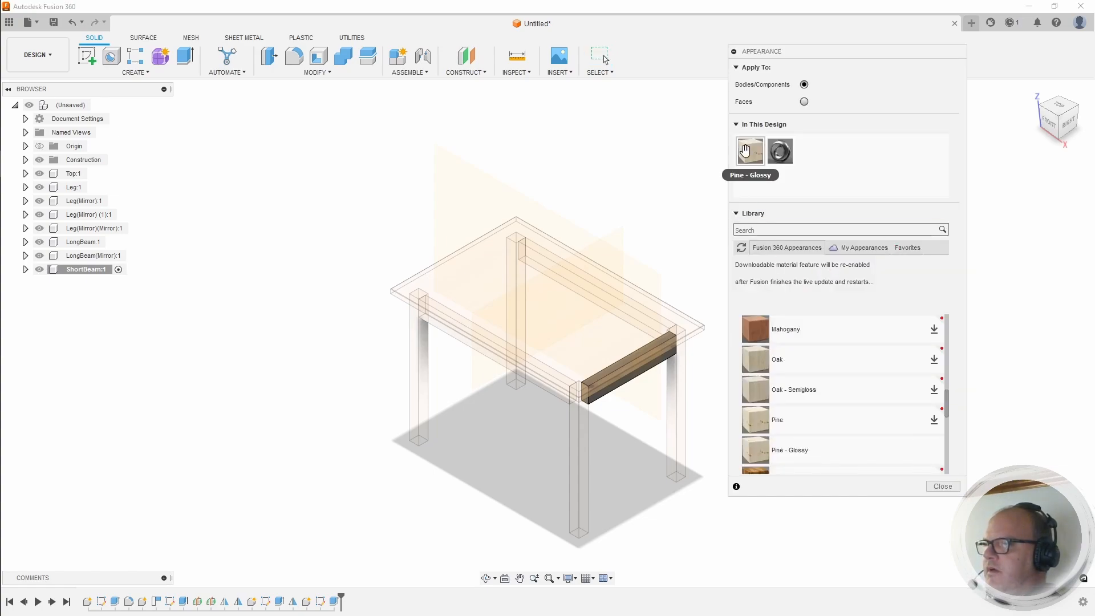
left_click_drag(749, 151, 606, 386)
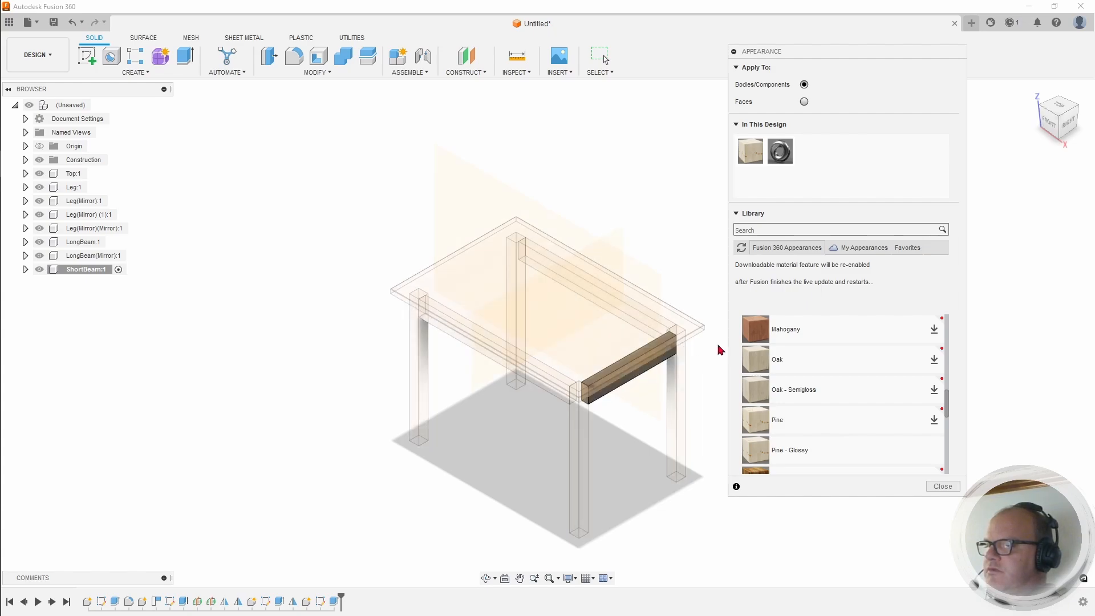
scroll(656, 388, "up", 10)
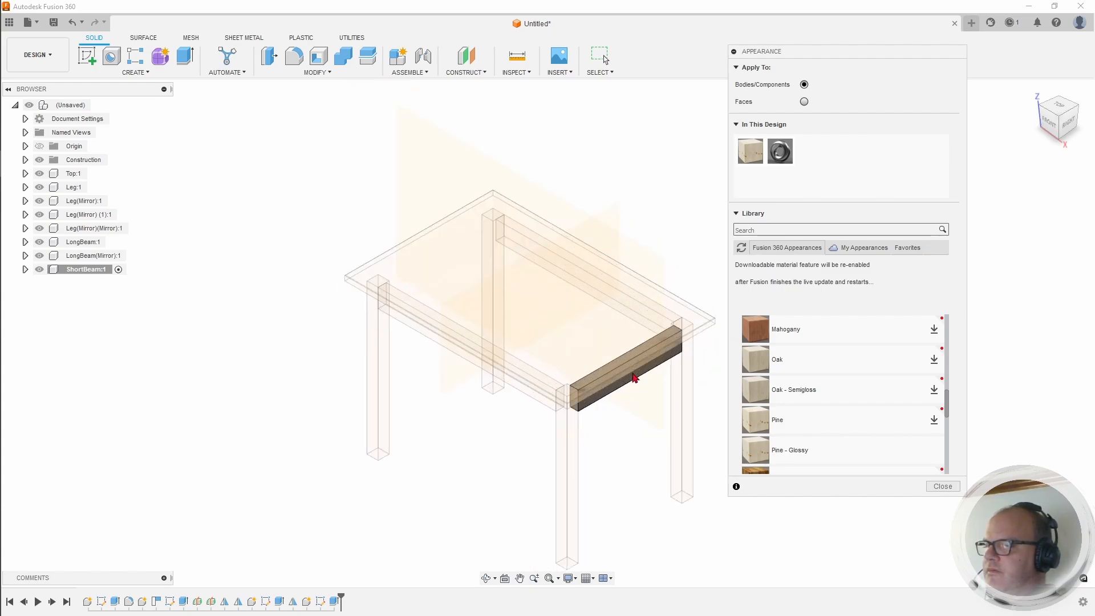
middle_click_drag(627, 371, 371, 244)
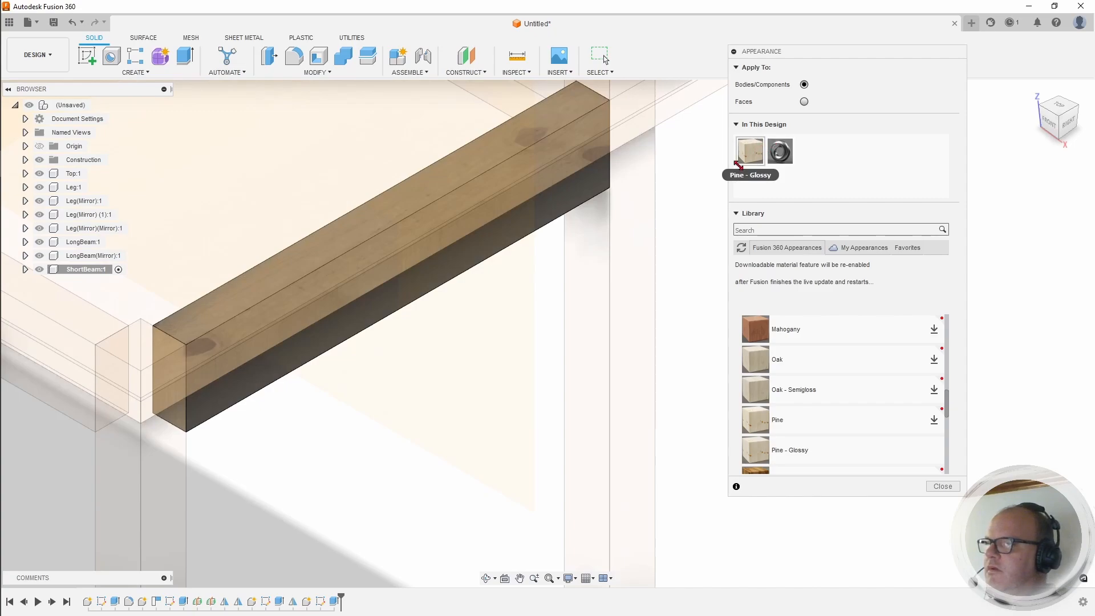
left_click_drag(750, 151, 505, 219)
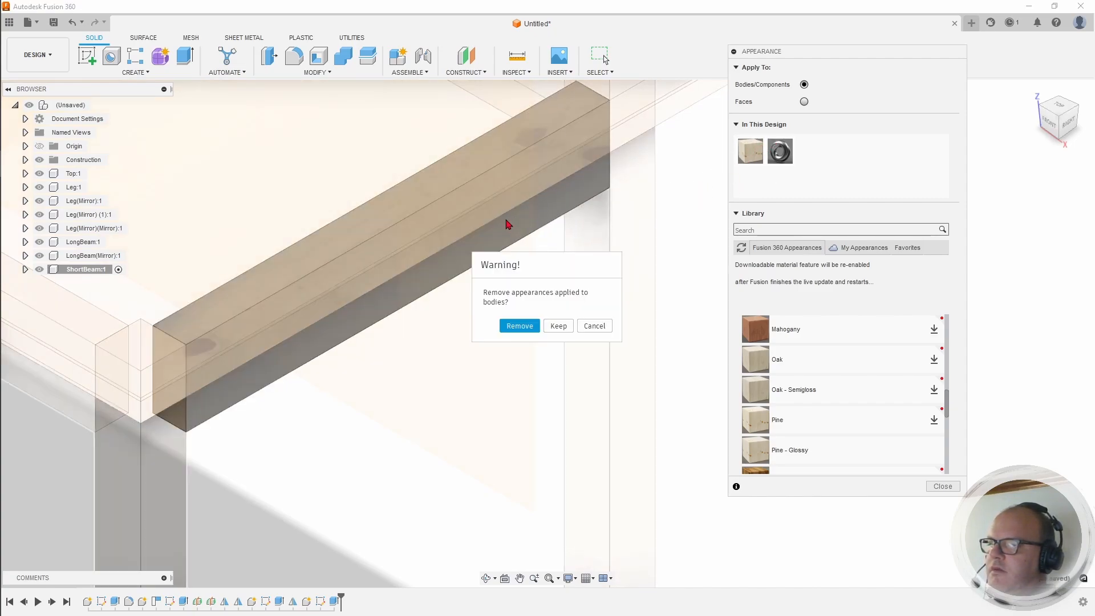
left_click(522, 325)
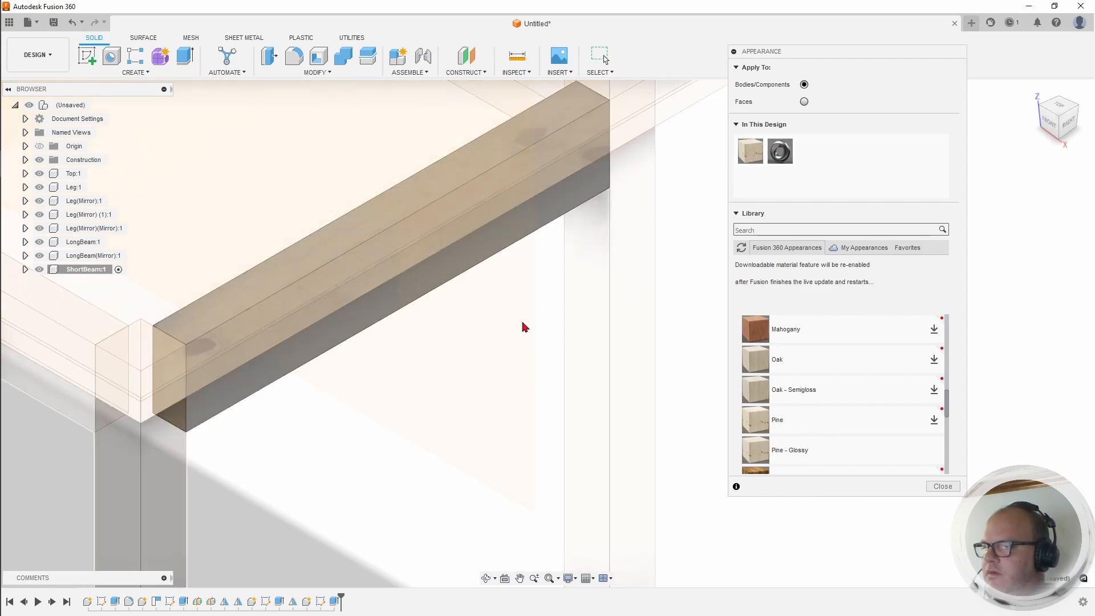
scroll(520, 329, "down", 5)
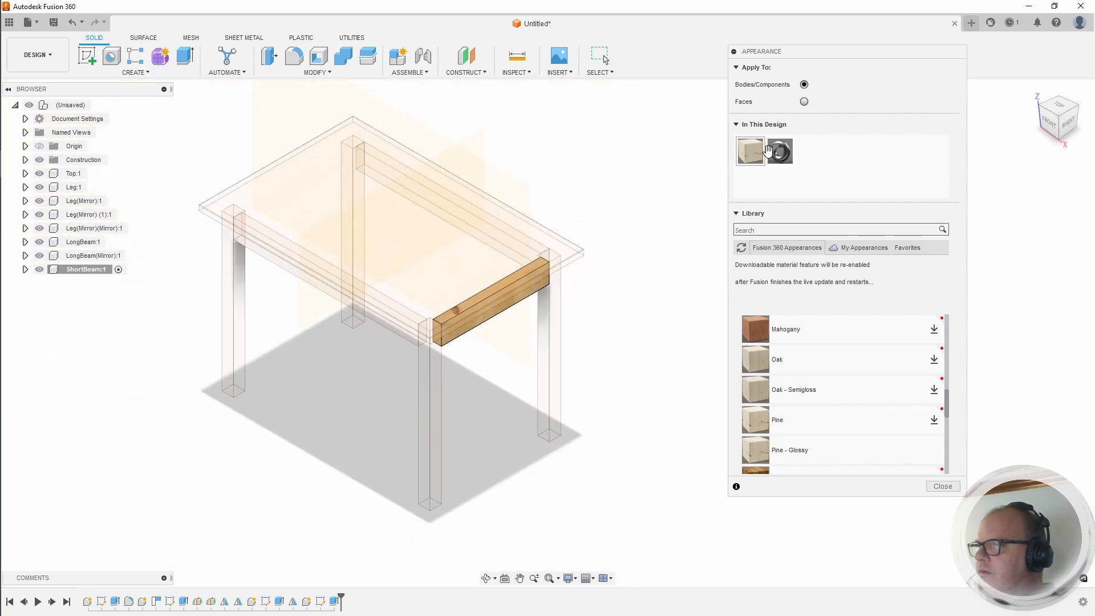
left_click_drag(848, 53, 995, 98)
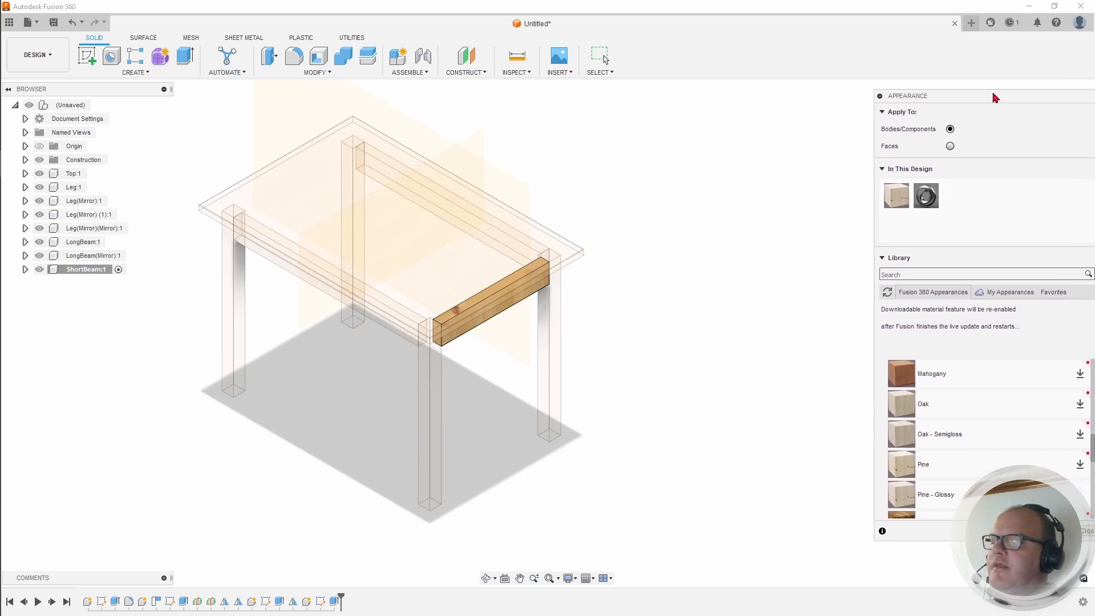
left_click(880, 96)
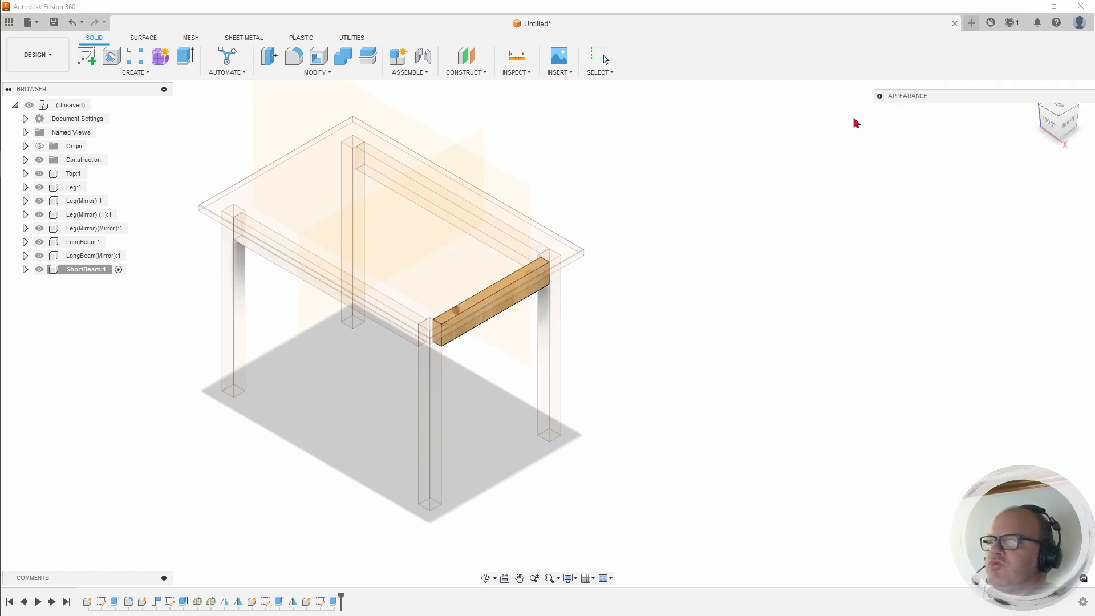
middle_click_drag(538, 343, 627, 341)
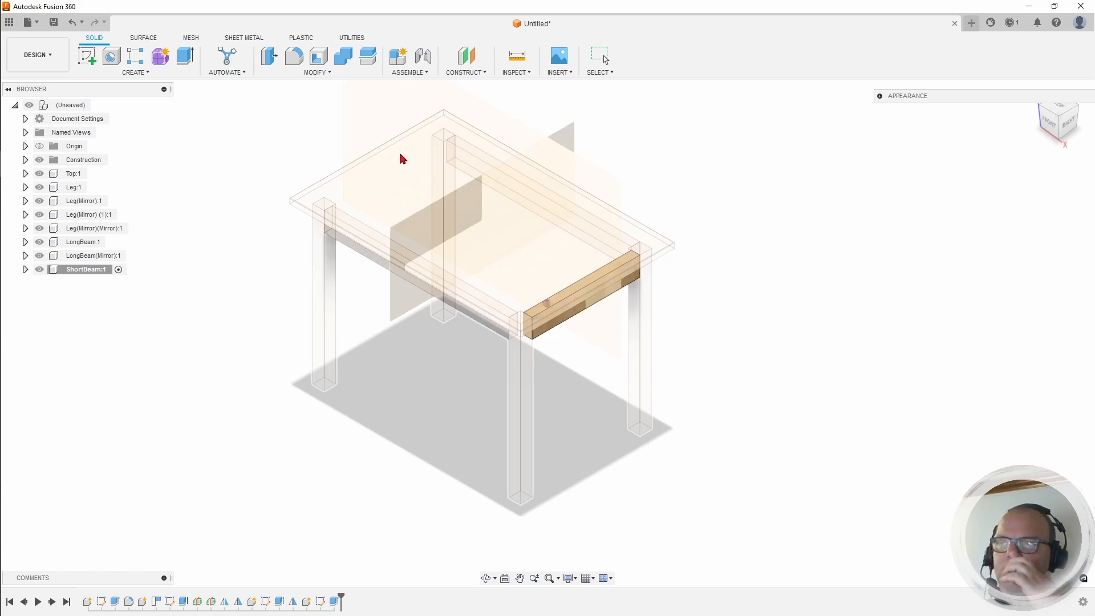
Step: Mirror the ShortBeam component across the middle construction plane, creating ShortBeam(Mirror):1 at the opposite end
left_click(148, 73)
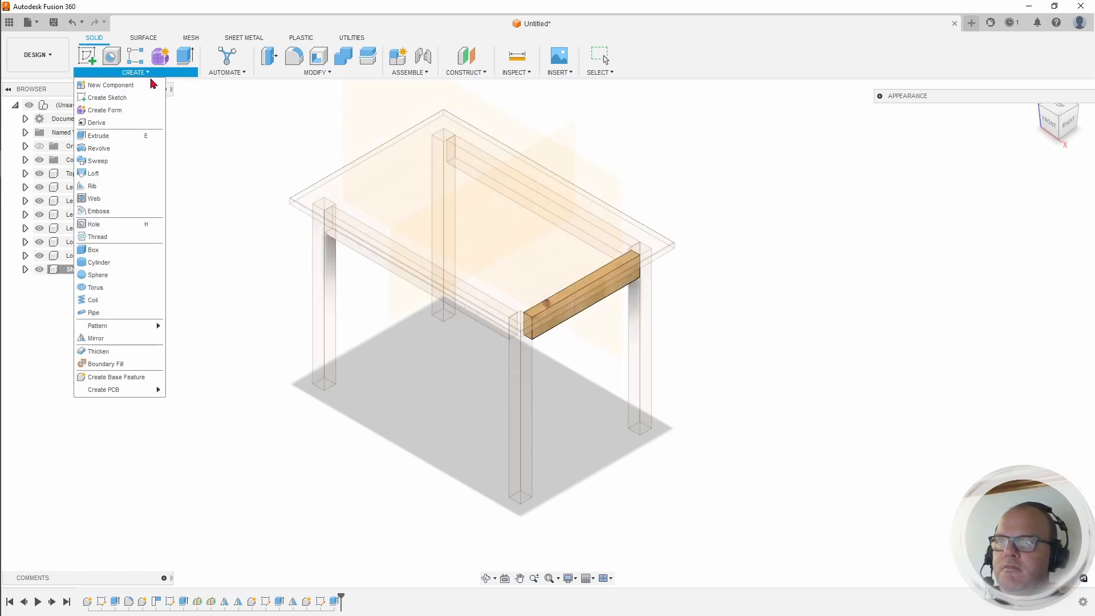
left_click(106, 339)
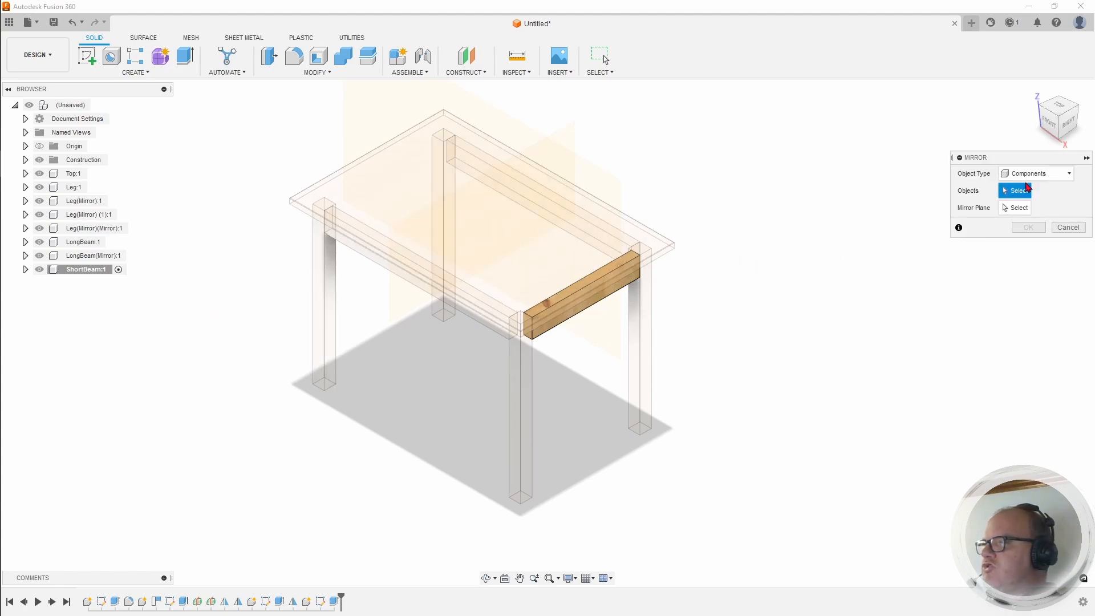
left_click(569, 325)
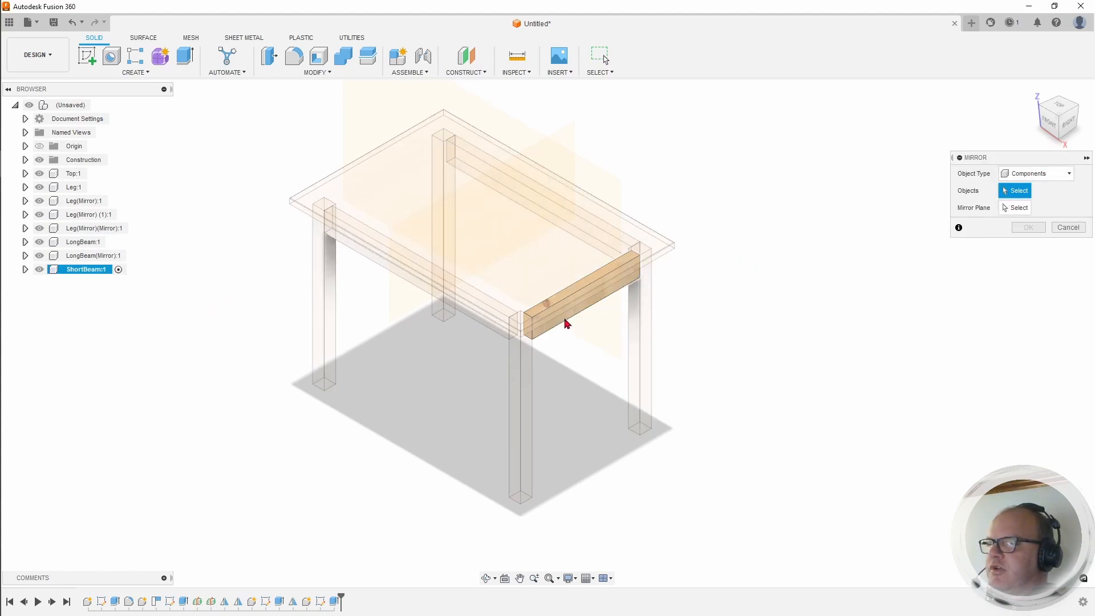
left_click(567, 323)
left_click(1007, 208)
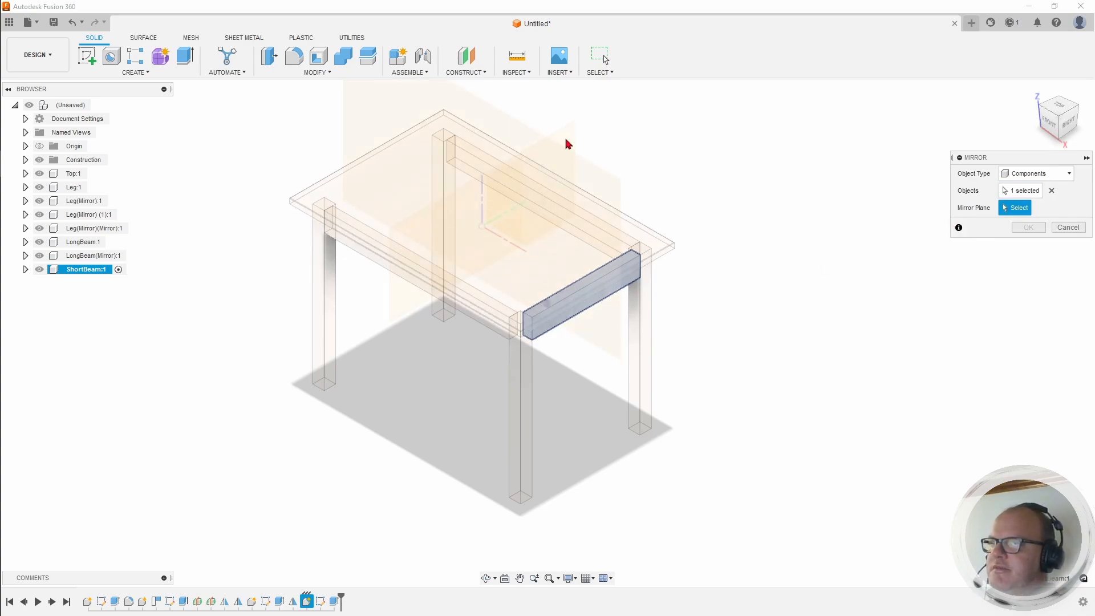
scroll(567, 137, "up", 5)
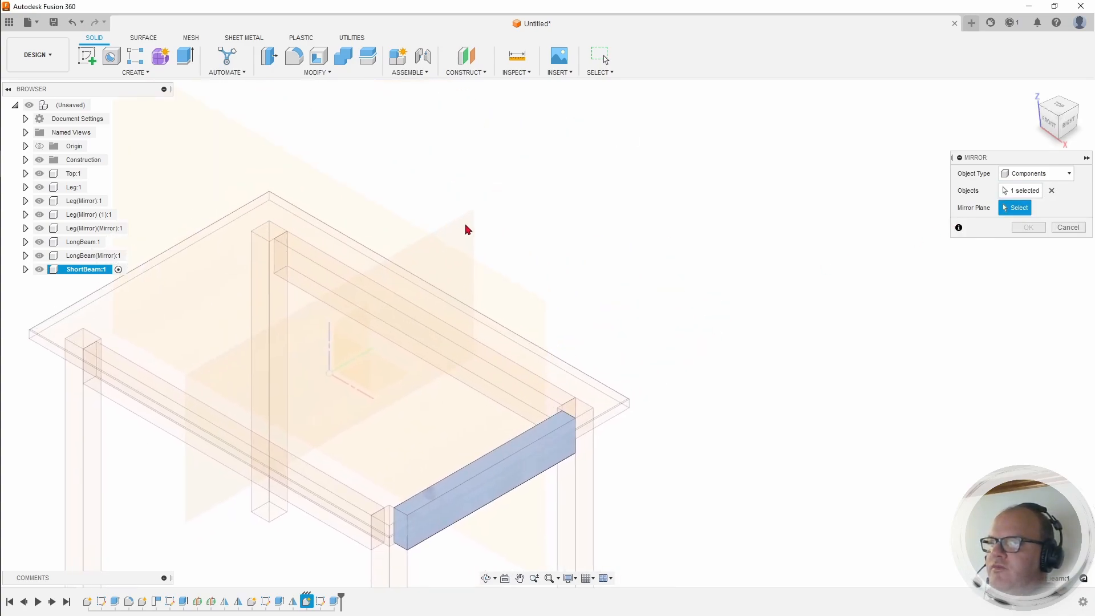
left_click(467, 228)
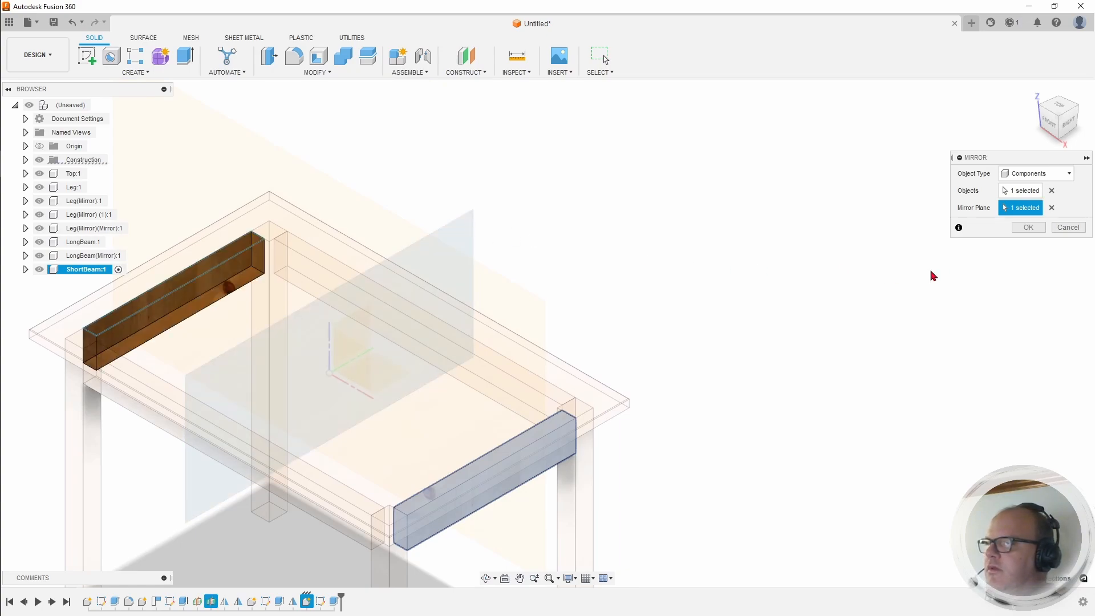
left_click(1020, 229)
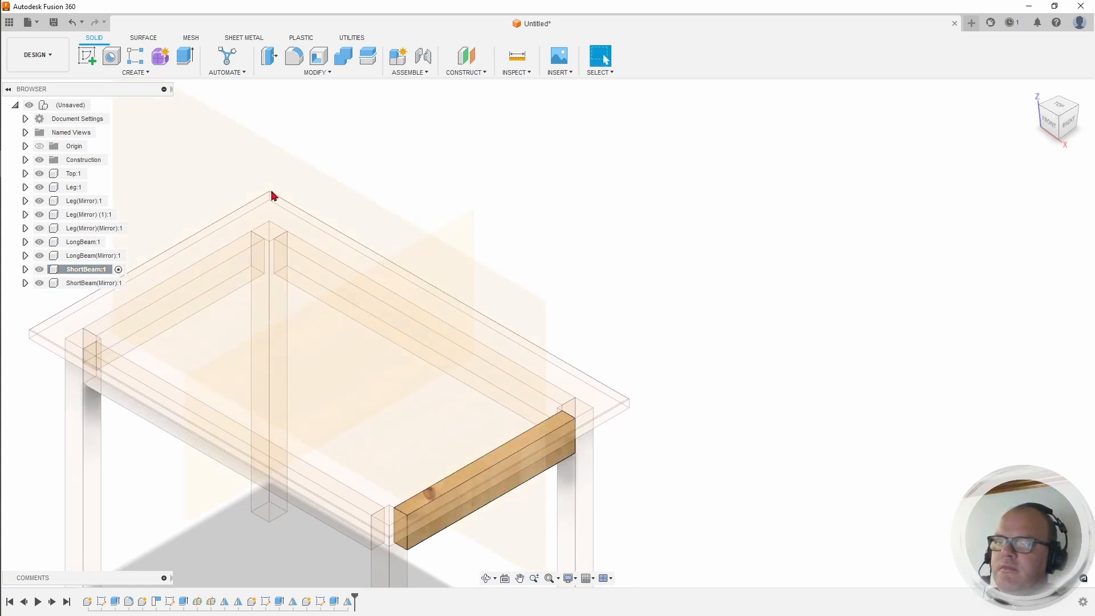
Step: Hide the Construction folder's planes and activate the root (Unsaved) component
left_click(41, 164)
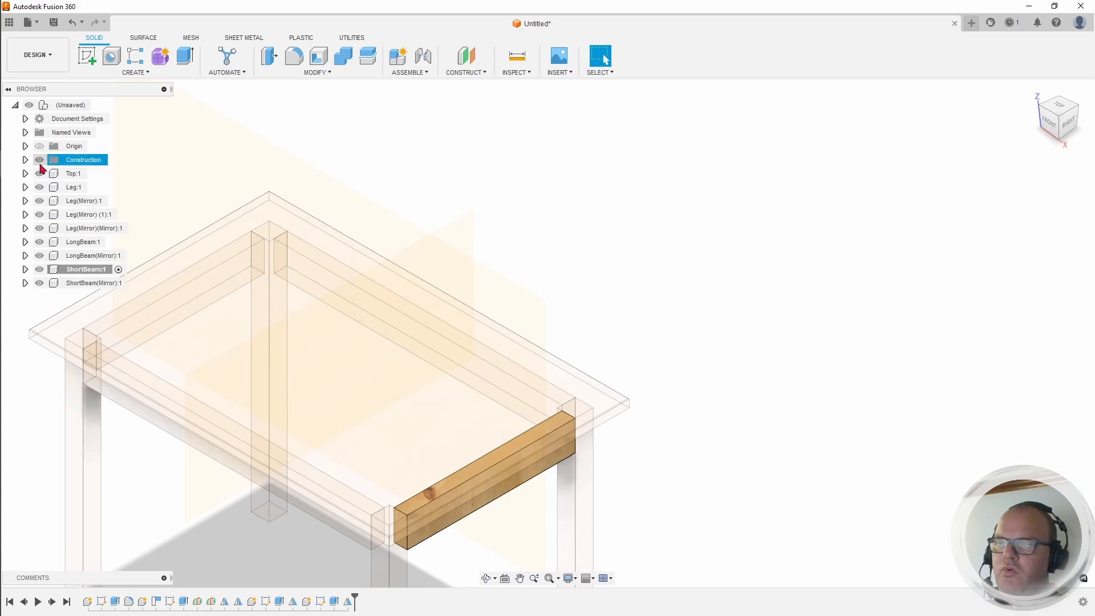
left_click(40, 161)
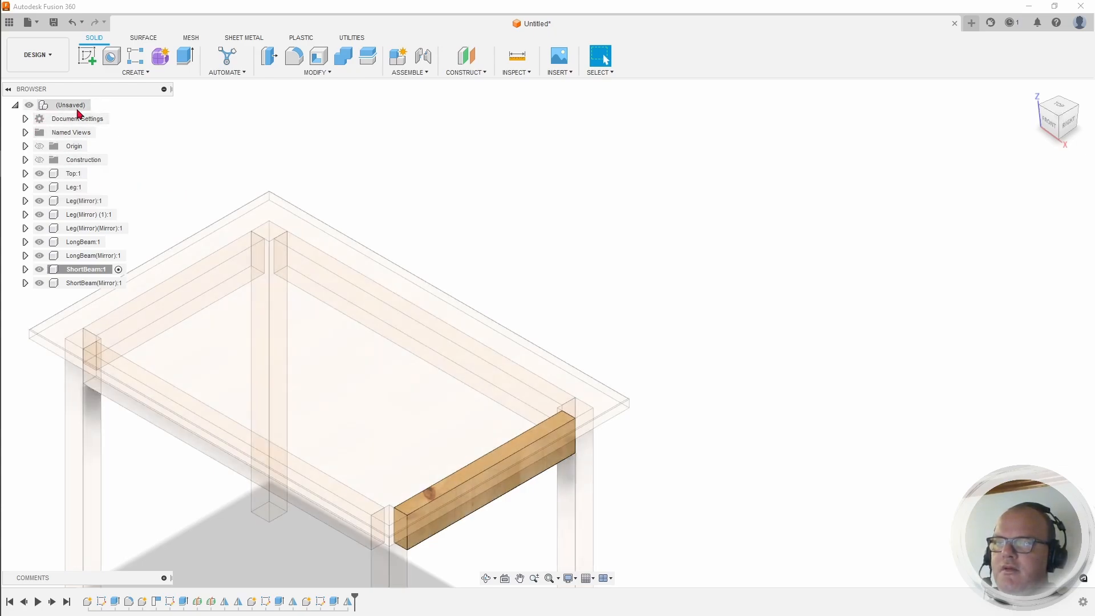
left_click(97, 105)
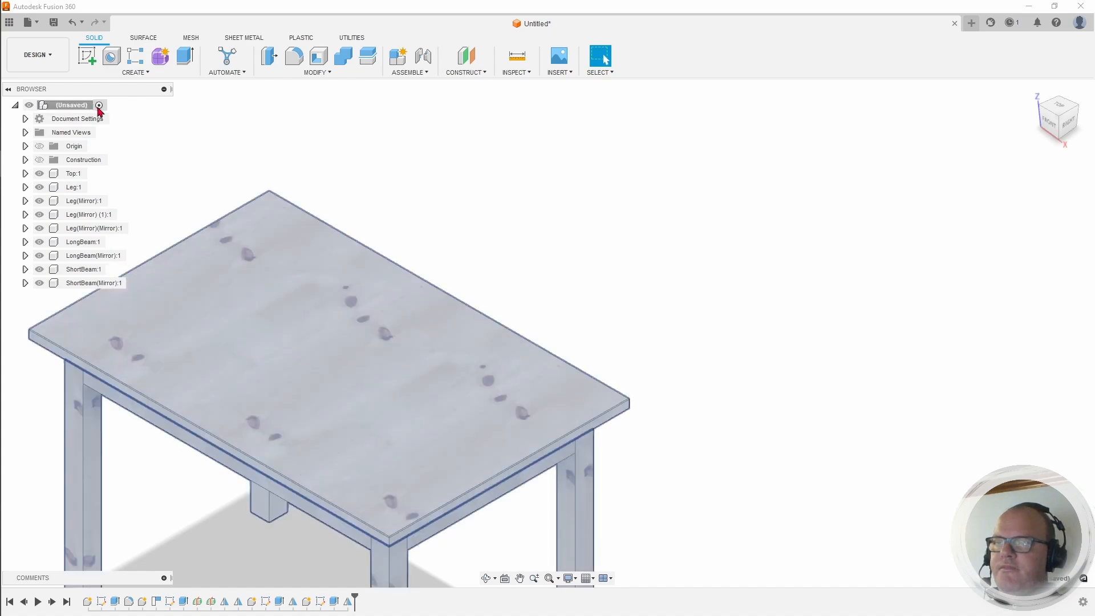
left_click(450, 176)
Step: Inspect the finished table from the front and below with the ViewCube, then return Home
middle_click_drag(542, 338, 671, 119)
scroll(605, 254, "down", 3)
middle_click_drag(543, 218, 497, 278)
left_click(1061, 131)
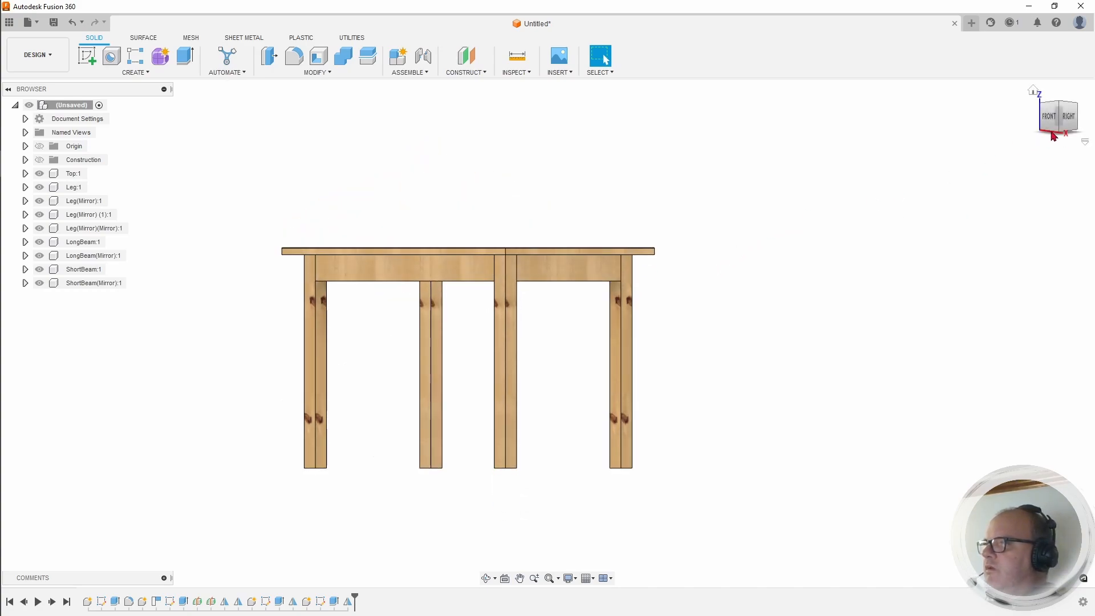
mouse_move(1054, 126)
left_mouse_down()
mouse_move(1062, 136)
mouse_move(1087, 107)
mouse_move(1069, 137)
mouse_move(1041, 112)
mouse_move(1054, 98)
left_mouse_up()
left_click(1035, 92)
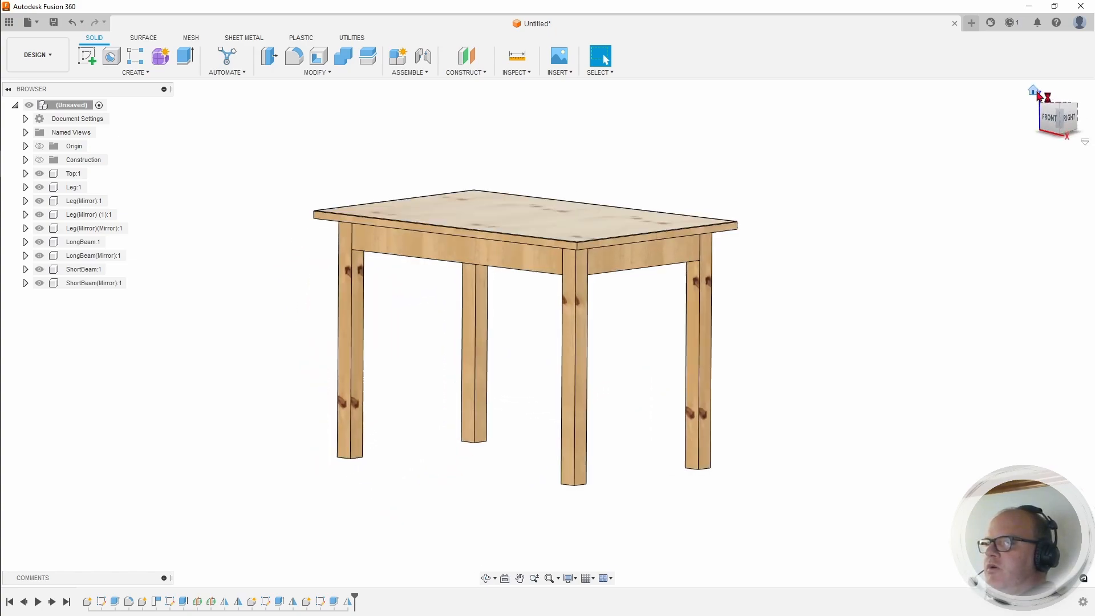
middle_click_drag(849, 245, 698, 263)
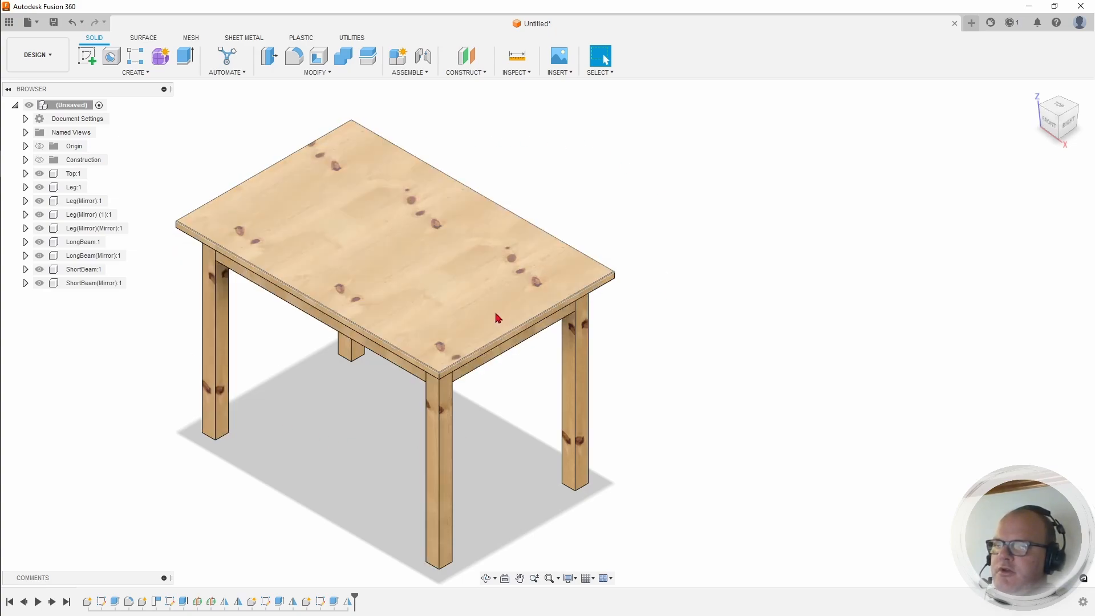
middle_click_drag(459, 282, 480, 273)
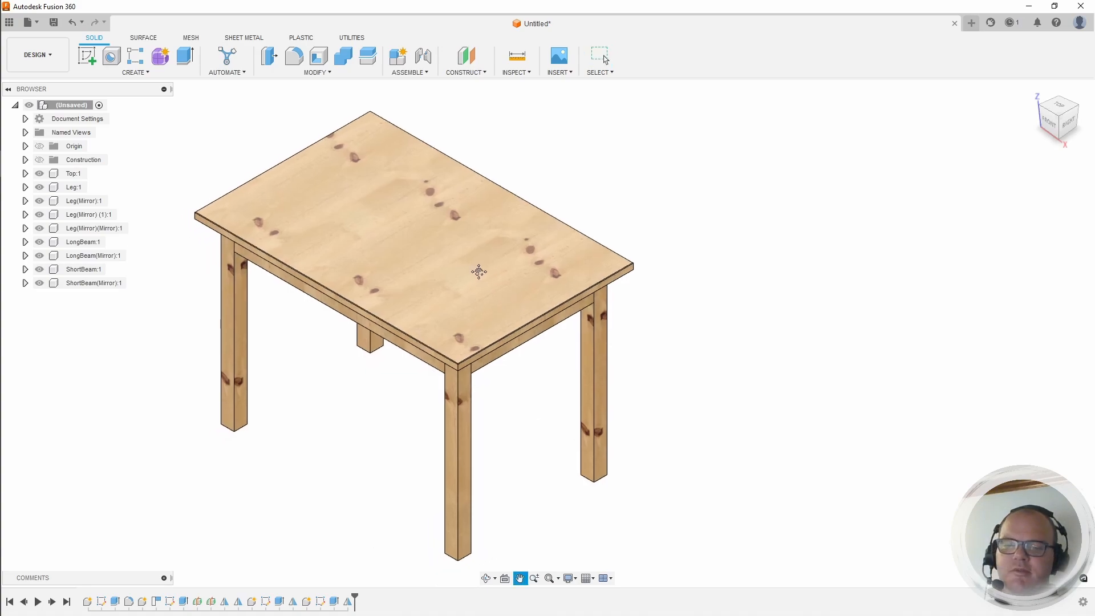